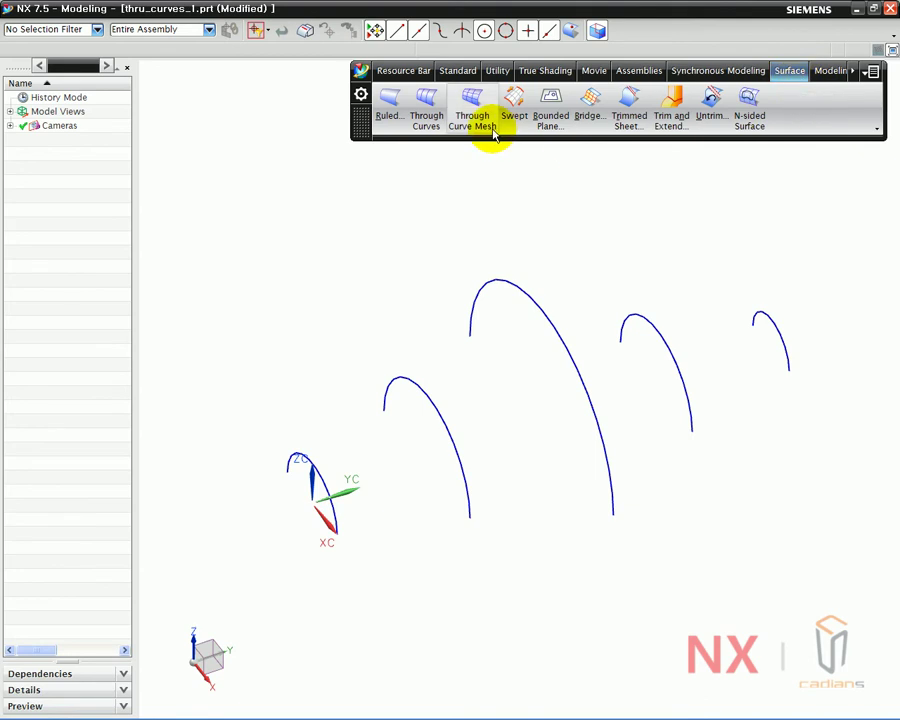
Step: Start a Through Curves surface, reset the command to its default settings and expand its section list
left_click(421, 136)
left_click_drag(193, 70, 194, 101)
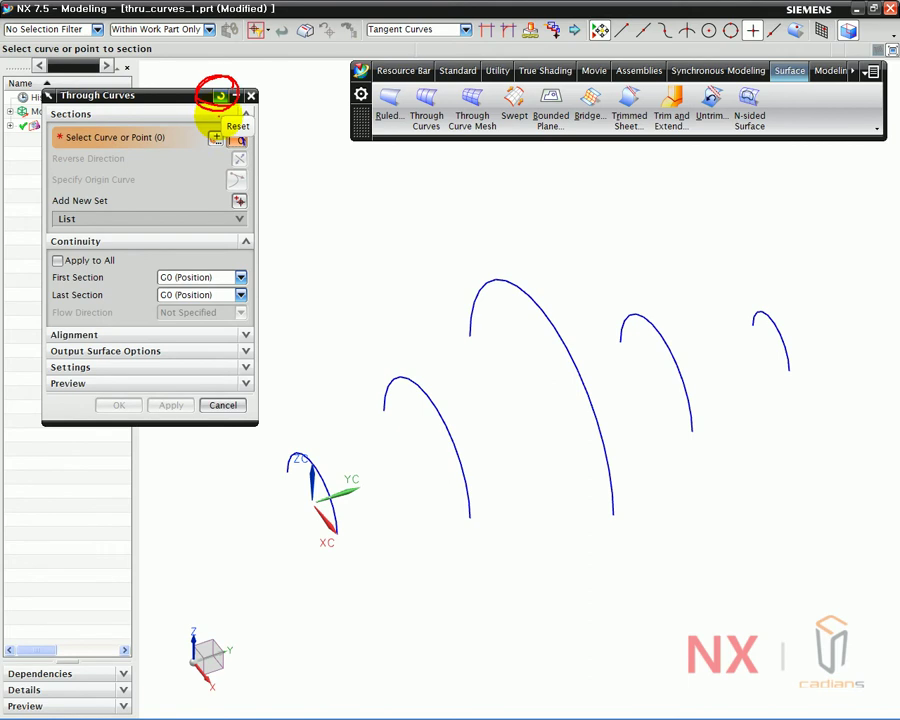
left_click(220, 97)
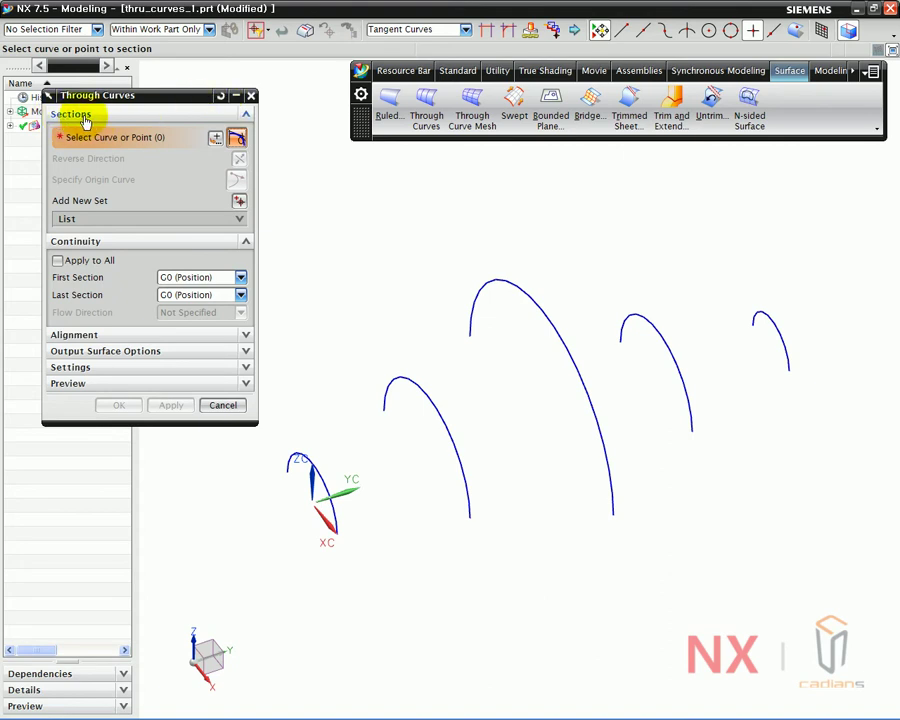
left_click(61, 220)
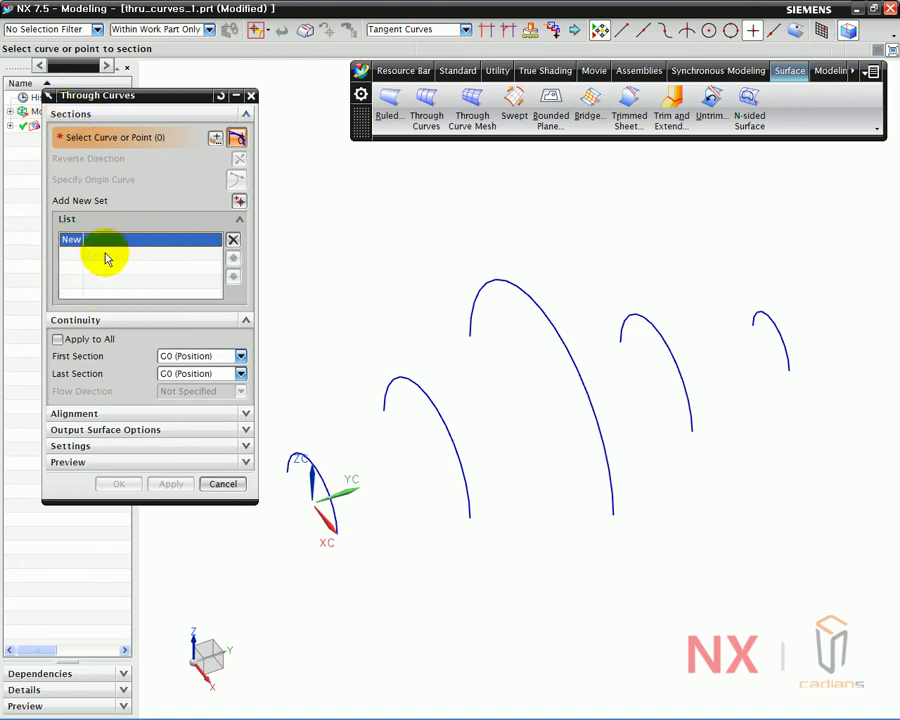
left_click(95, 220)
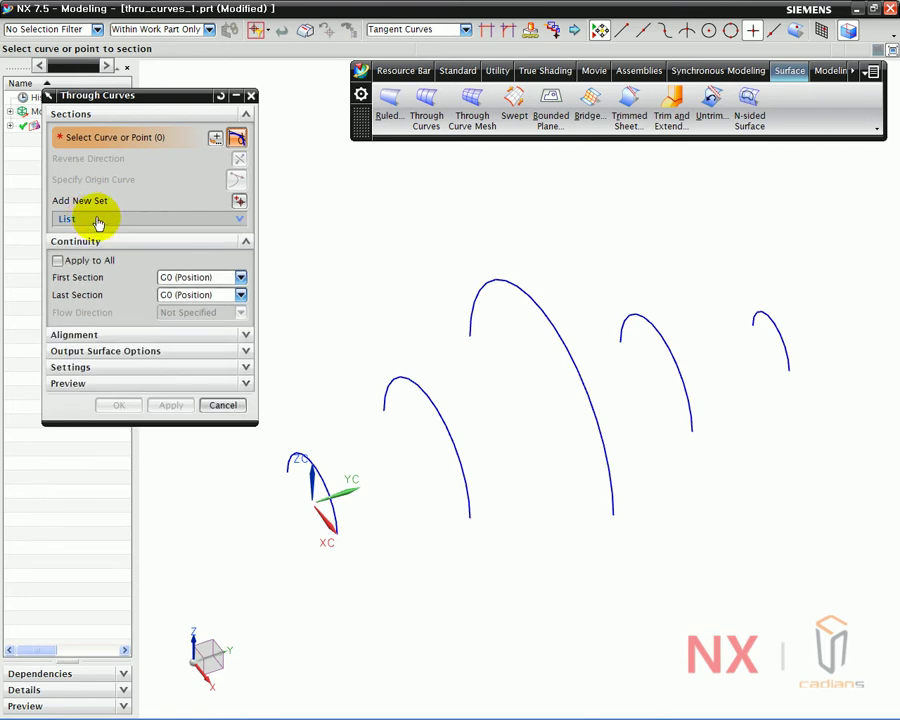
left_click(97, 220)
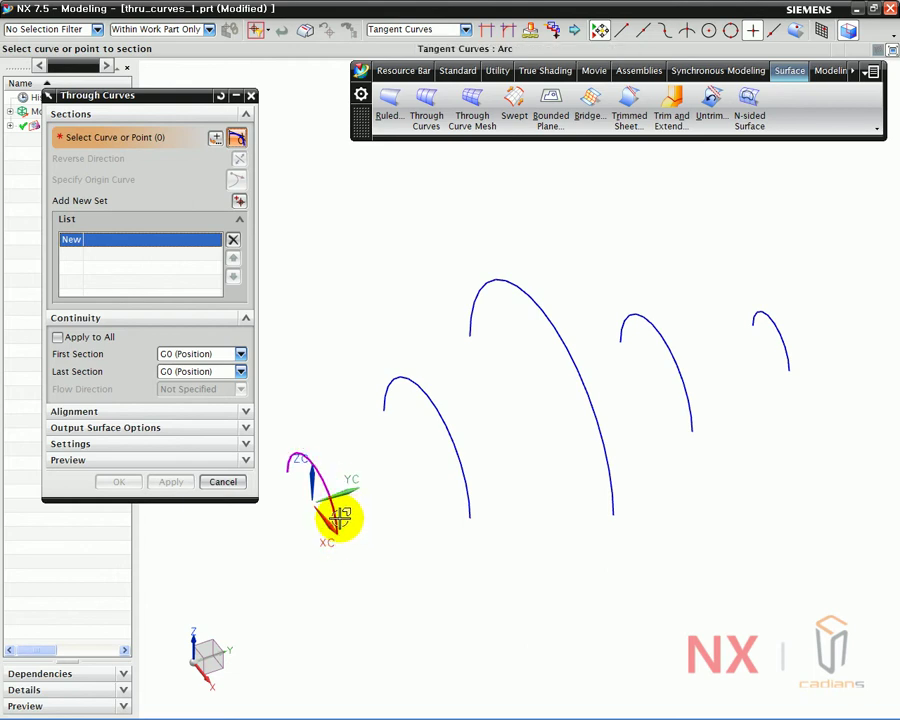
Step: Pick the small arc at the coordinate origin as Section 1 and the adjacent arc as Section 2
left_click(338, 522)
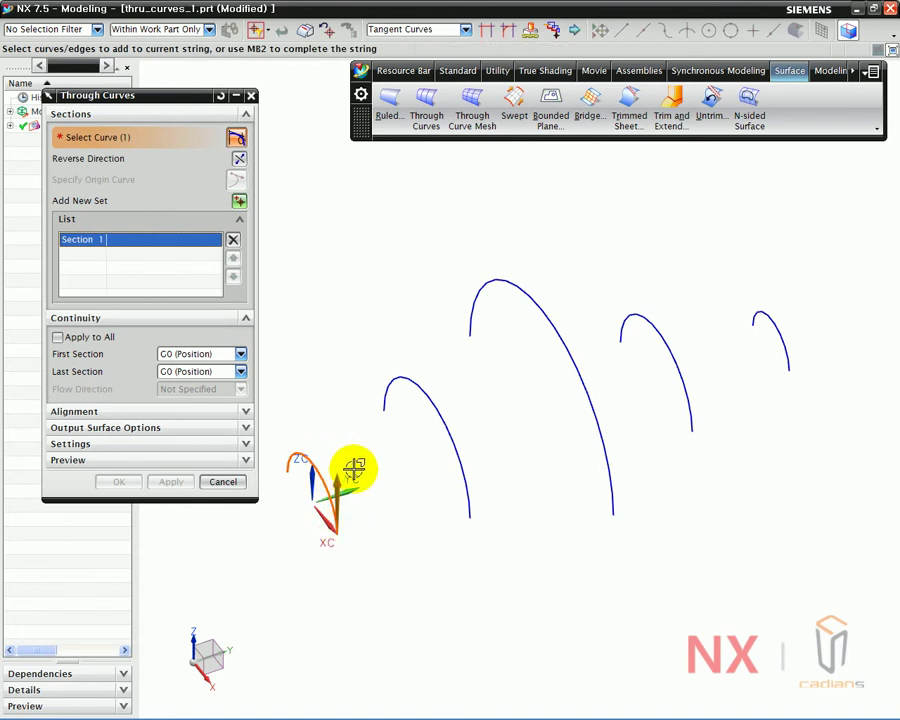
mouse_move(132, 258)
left_mouse_down()
mouse_move(61, 257)
mouse_move(114, 244)
left_mouse_up()
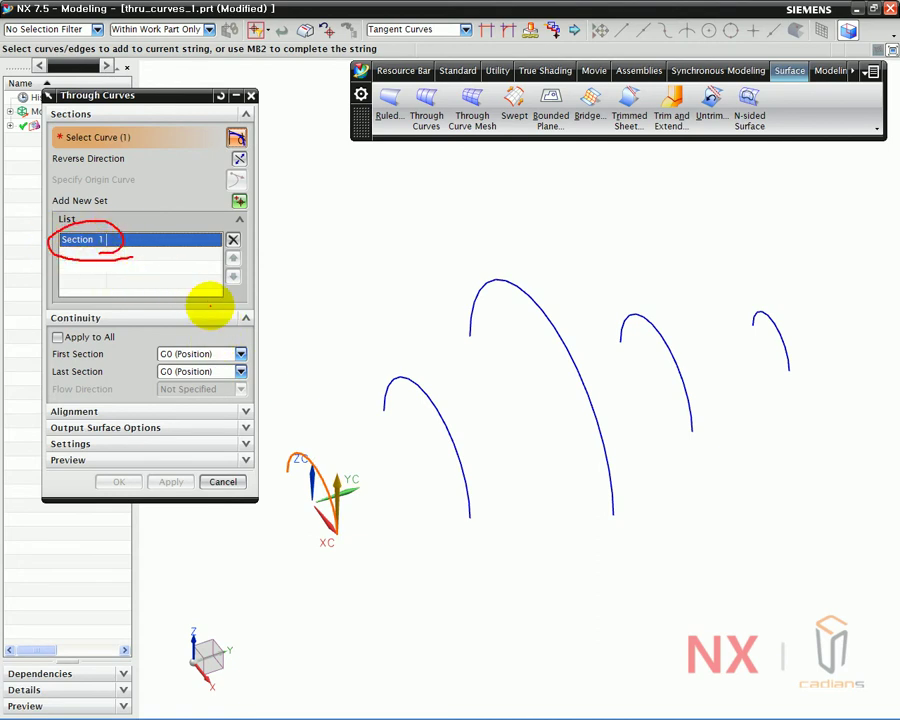
key("Escape")
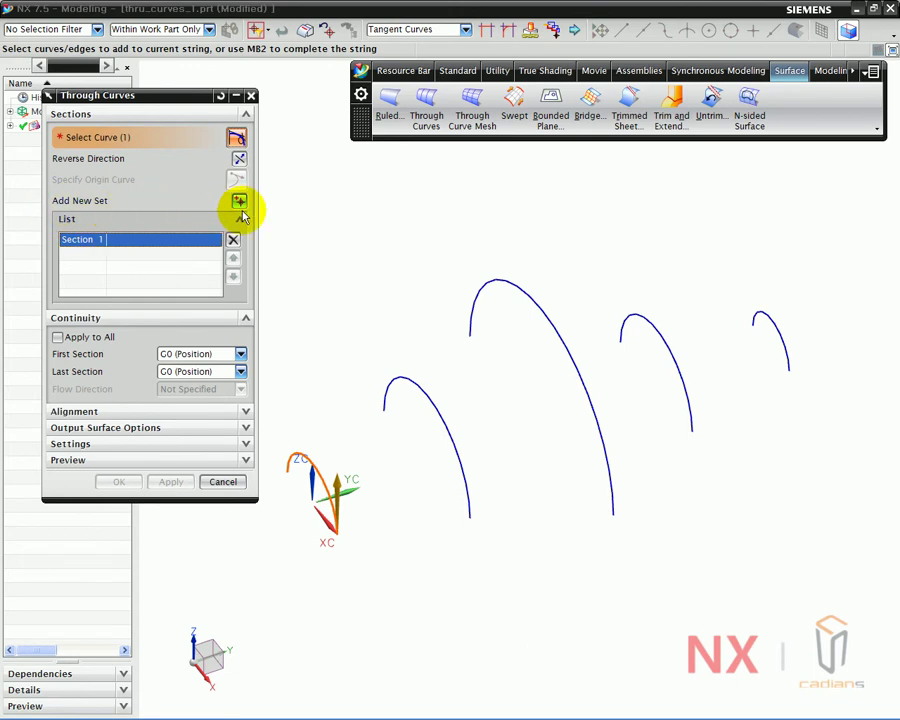
mouse_move(252, 206)
left_mouse_down()
mouse_move(227, 207)
mouse_move(257, 191)
mouse_move(218, 200)
mouse_move(254, 189)
left_mouse_up()
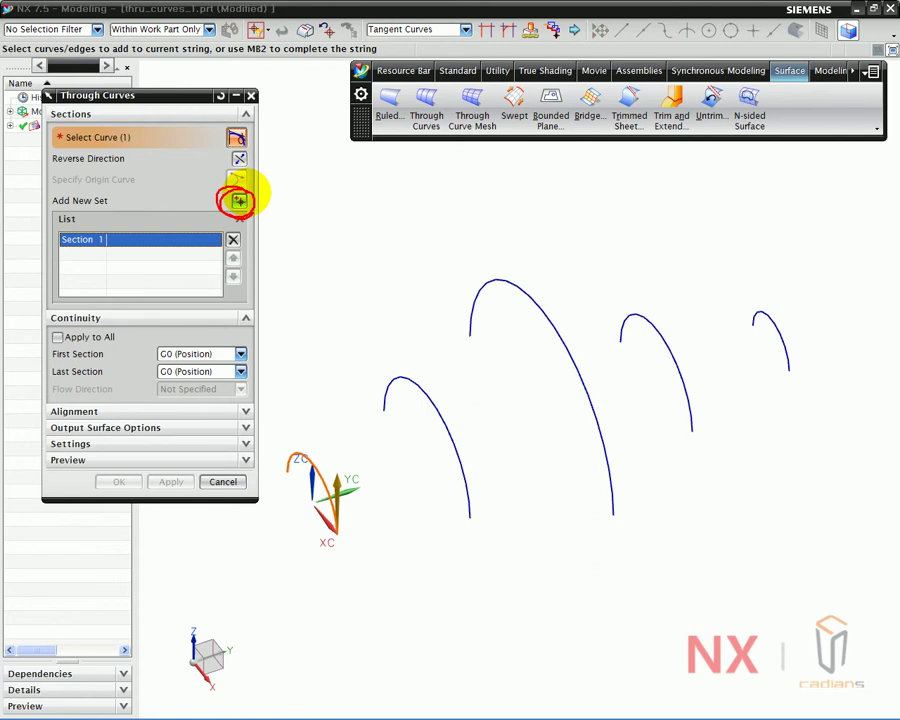
key("Escape")
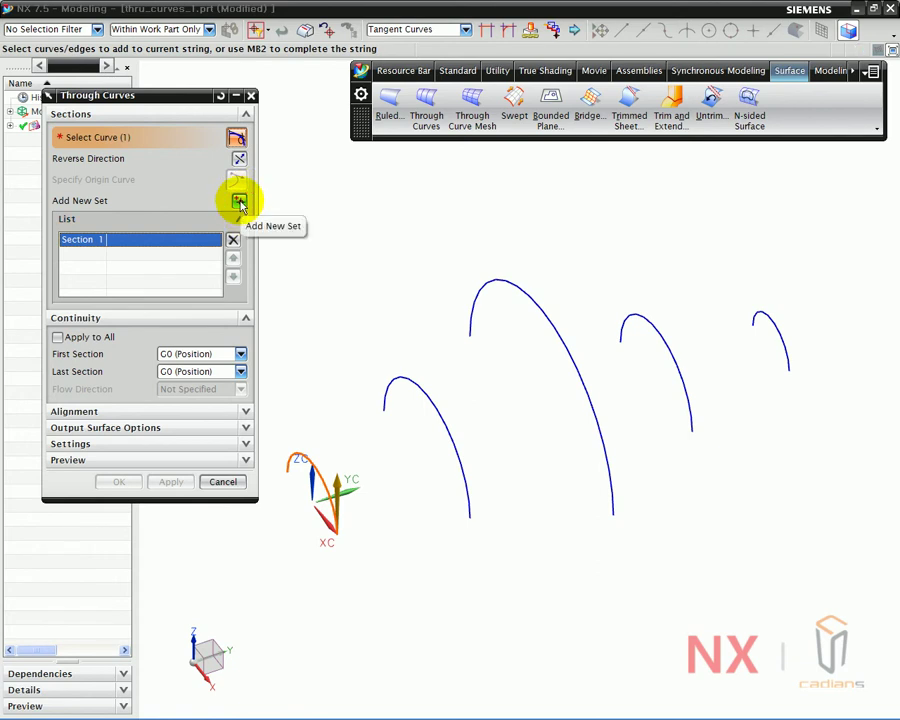
left_click(239, 203)
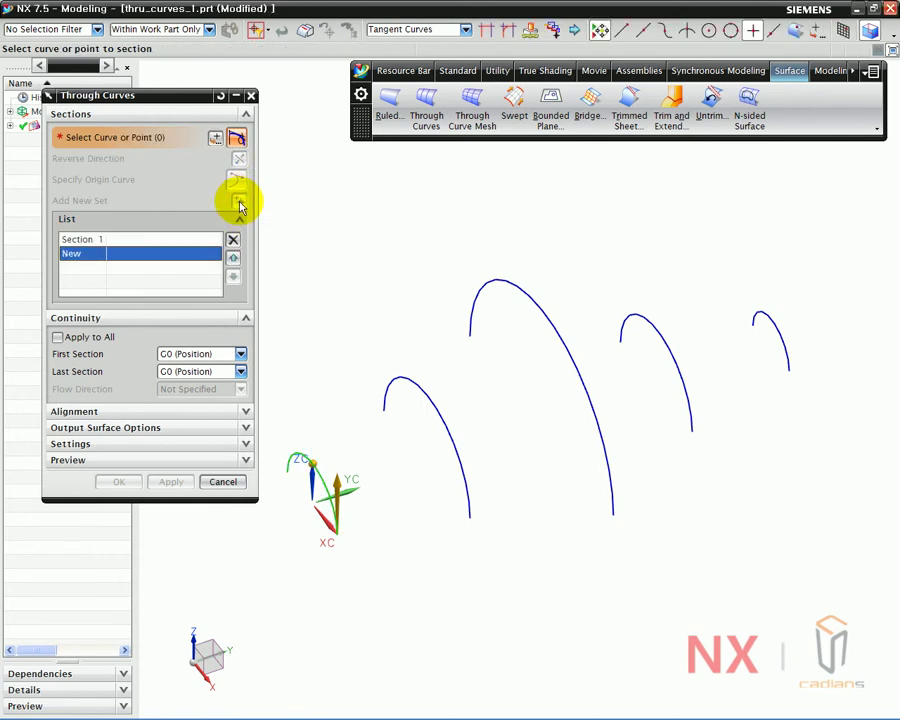
left_click(467, 506)
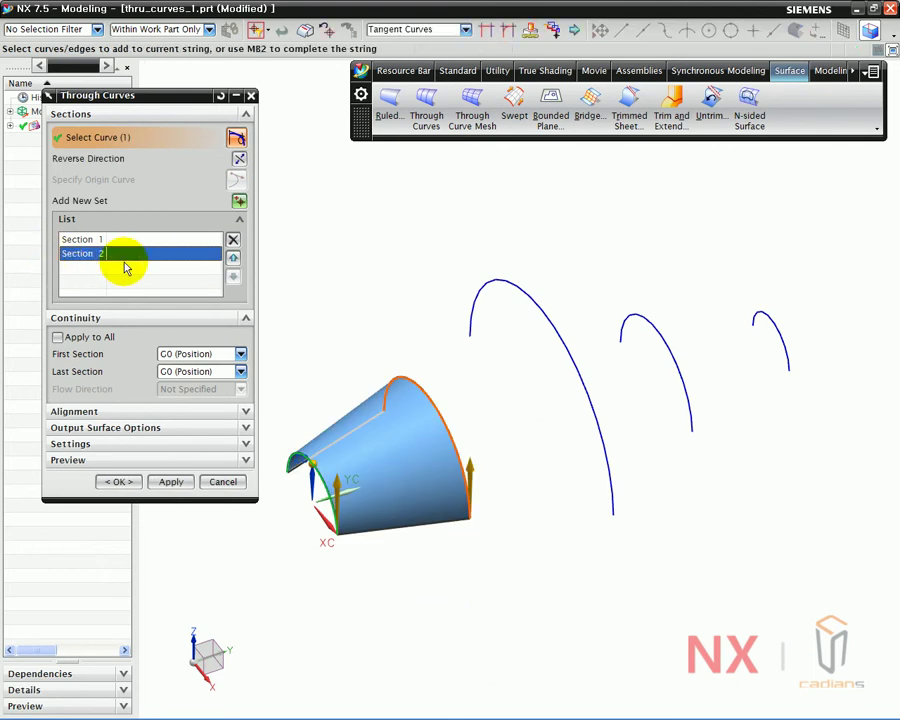
Step: Add the third, fourth and fifth arcs as separate sections in order, and create the surface through all five
left_click(239, 200)
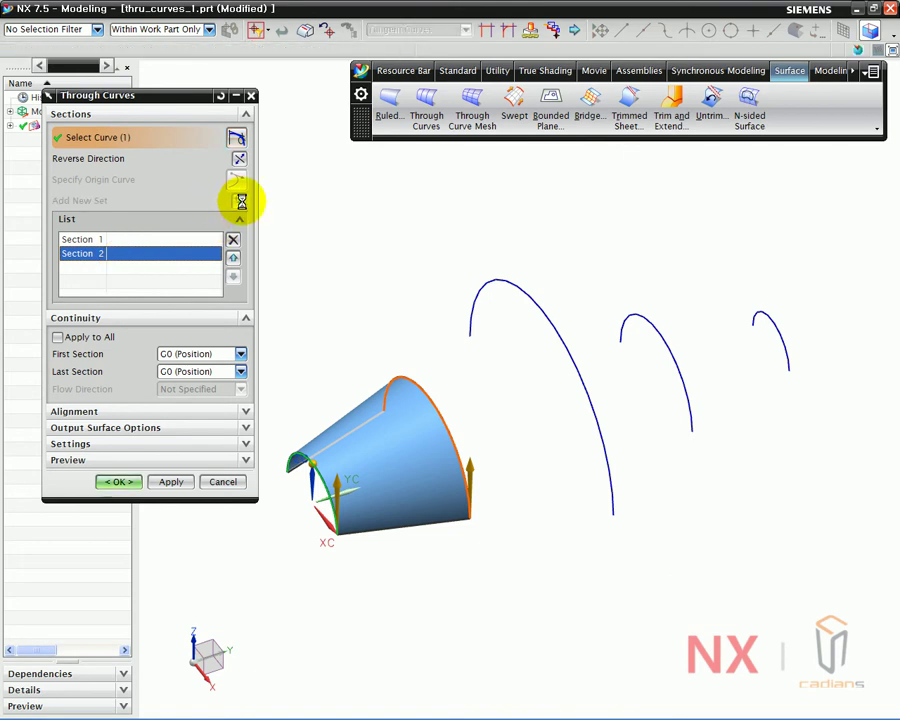
left_click(608, 492)
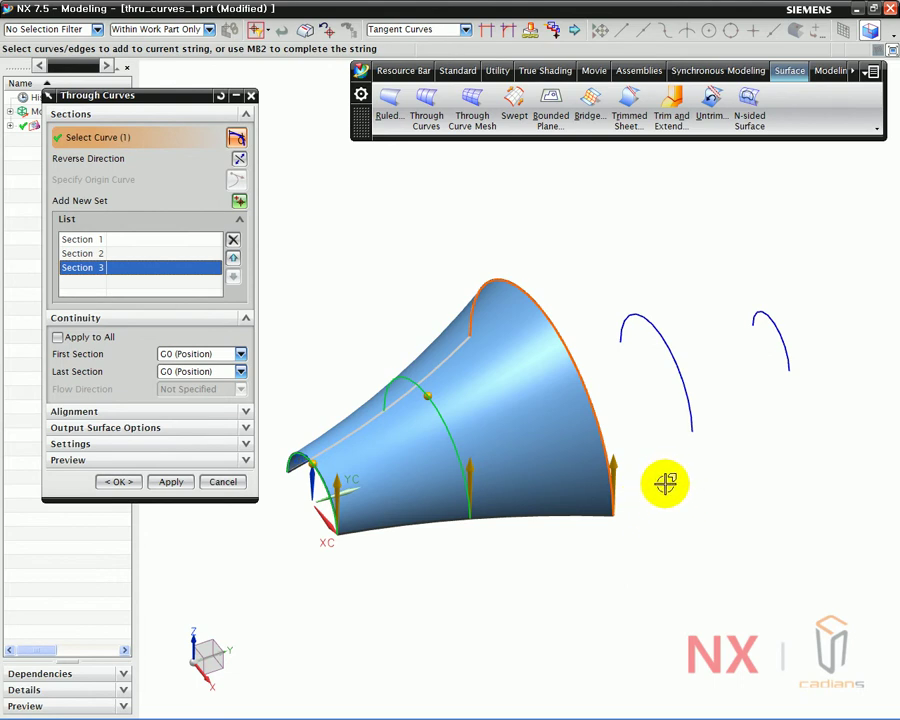
middle_click(666, 483)
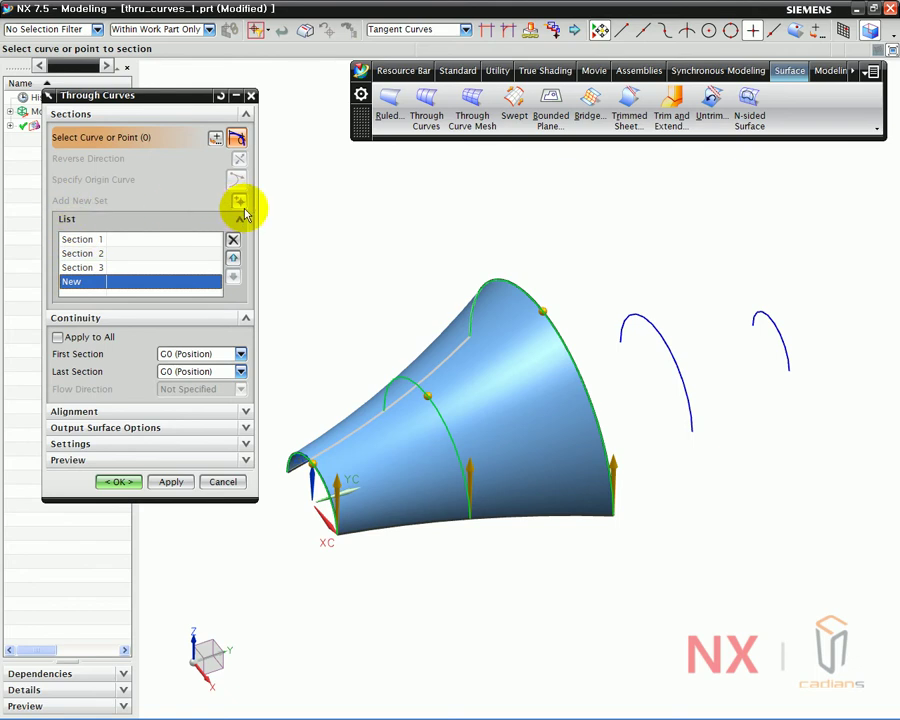
left_click(695, 424)
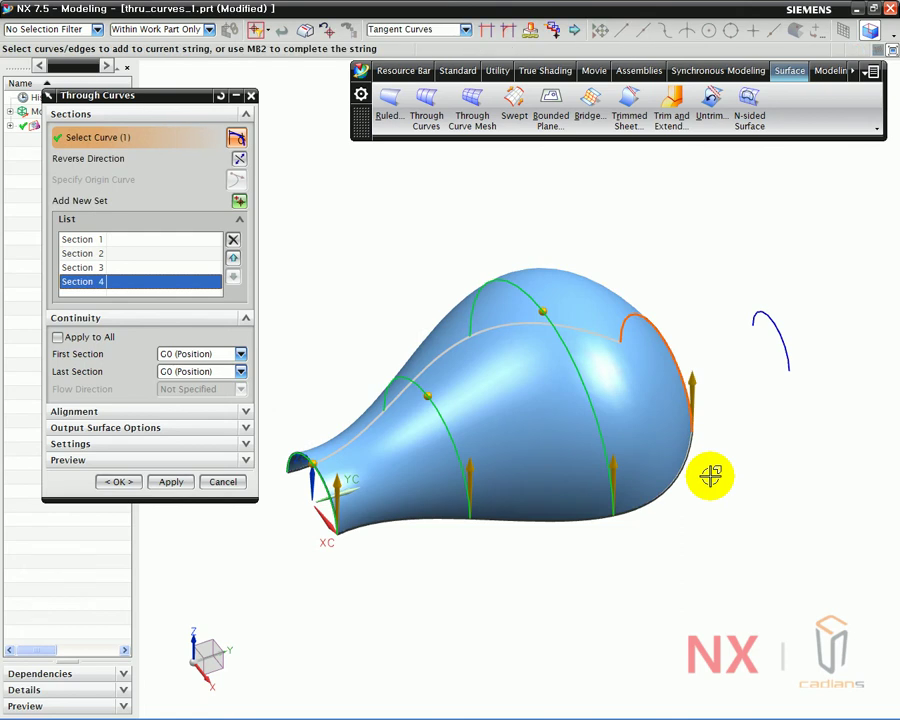
middle_click(747, 430)
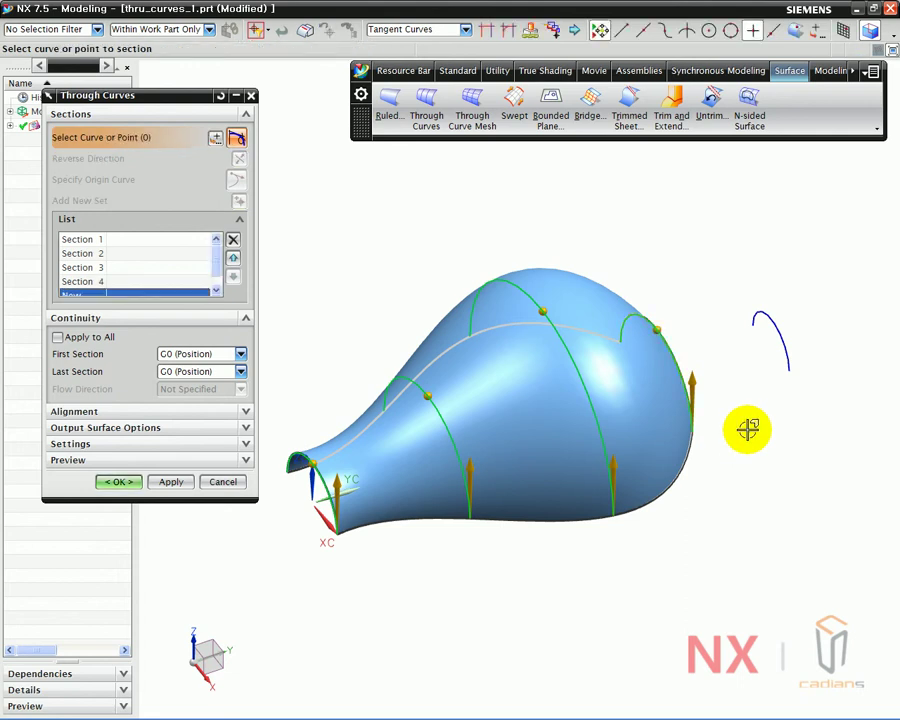
left_click(790, 378)
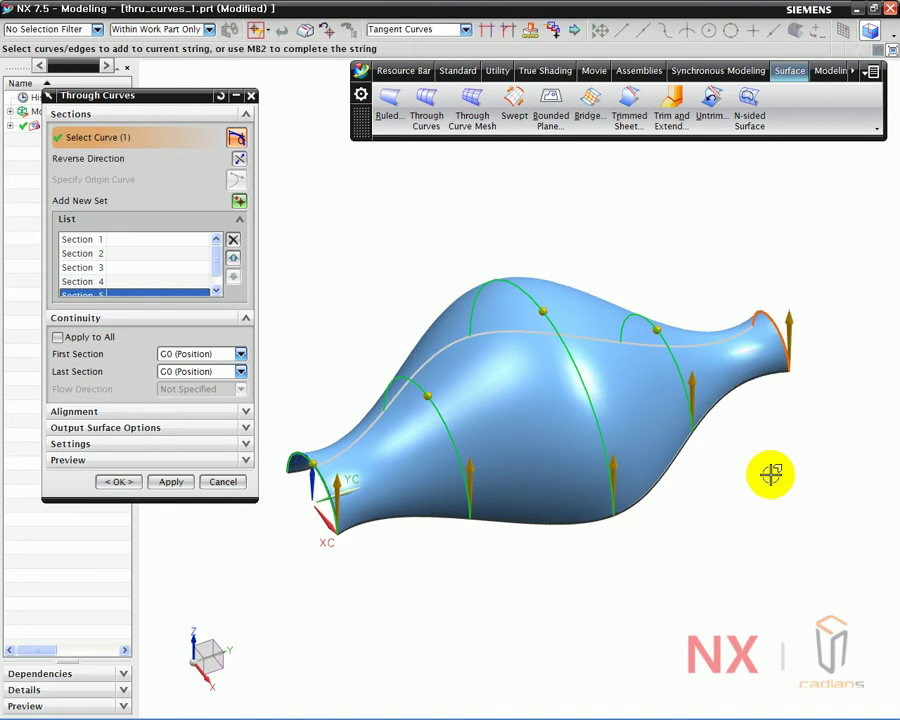
middle_click_drag(756, 463, 740, 494)
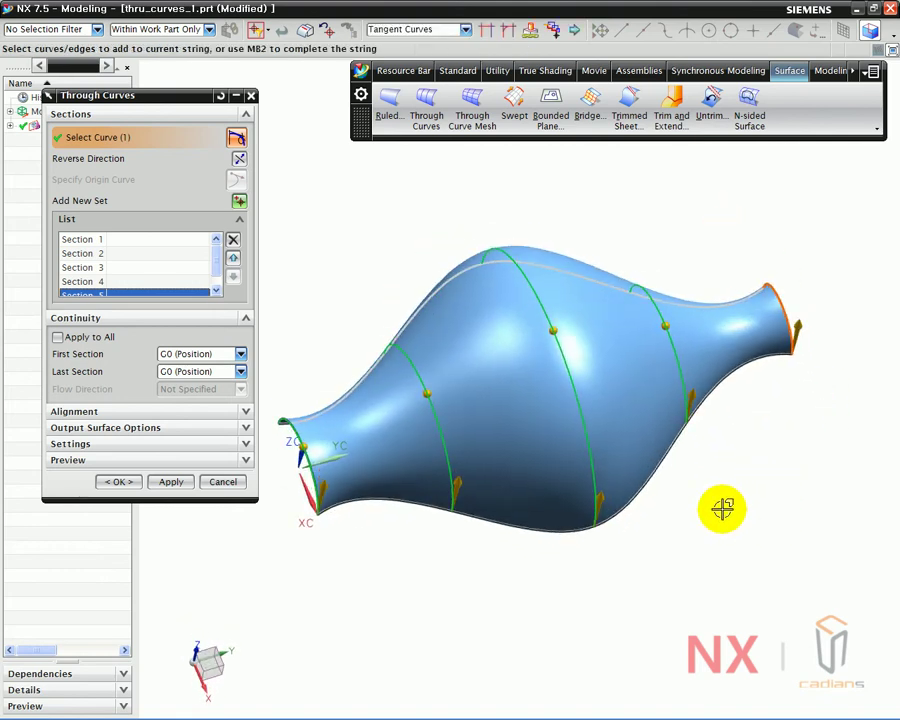
left_click(122, 484)
Step: Edit the Through Curves feature and set its lofting degree to 1 in the settings
middle_click_drag(420, 570, 343, 554)
key("F8")
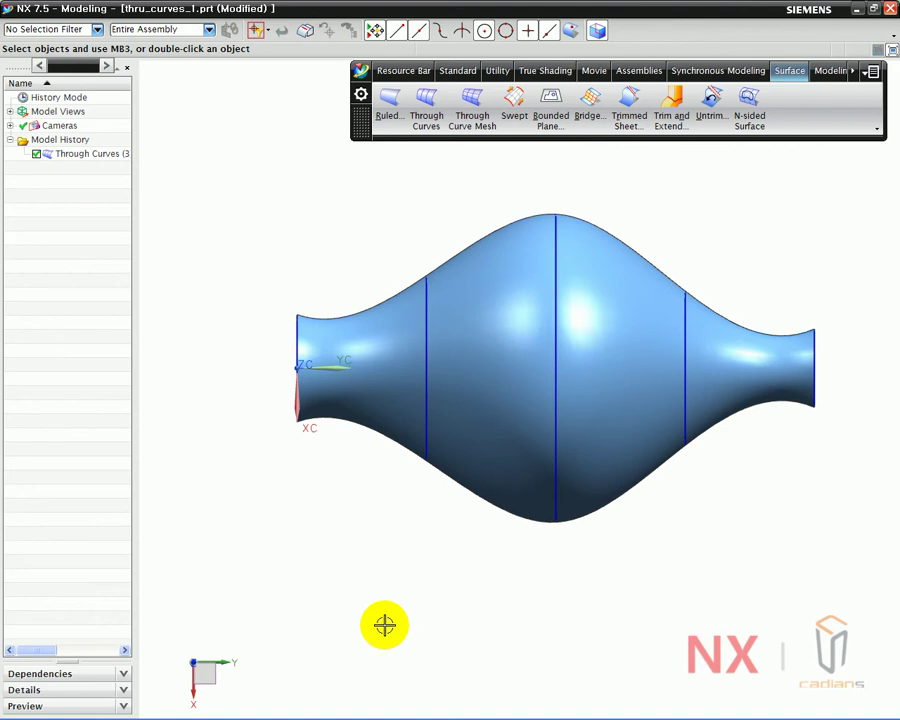
double_click(476, 450)
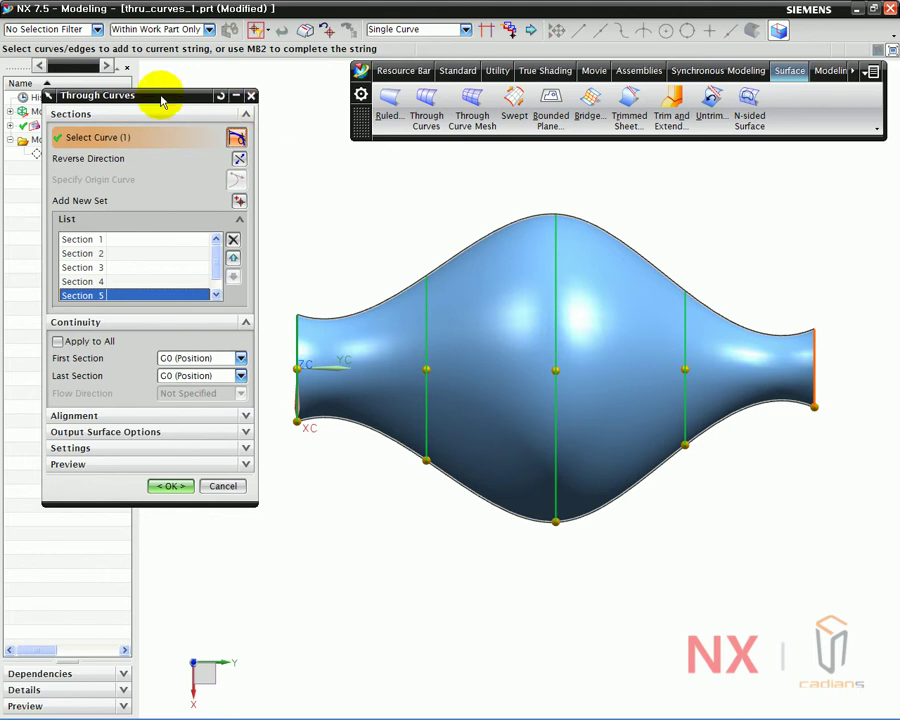
left_click(152, 453)
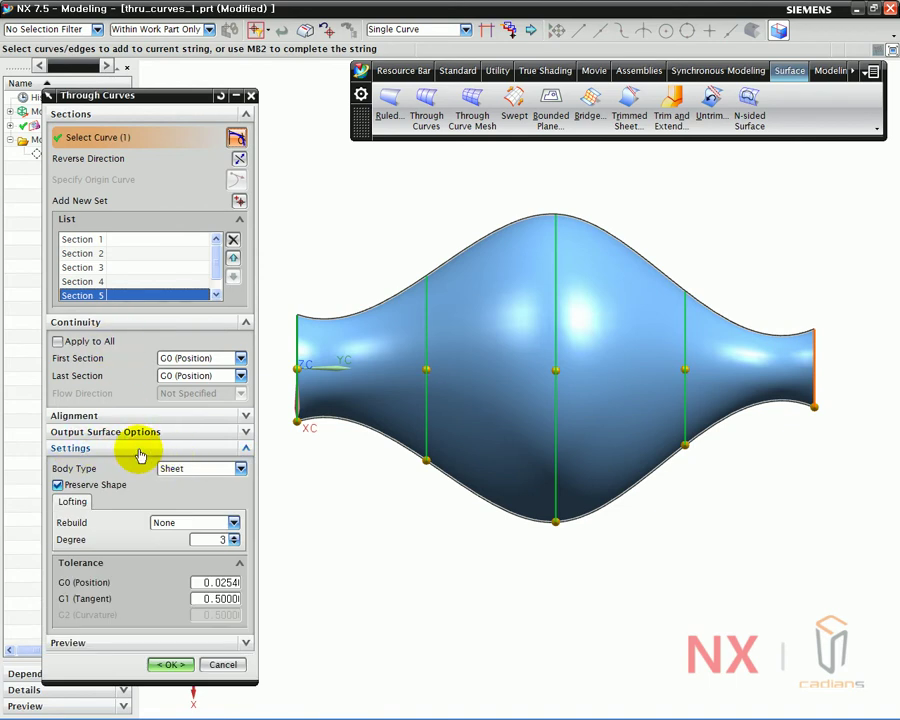
left_click_drag(143, 108, 168, 42)
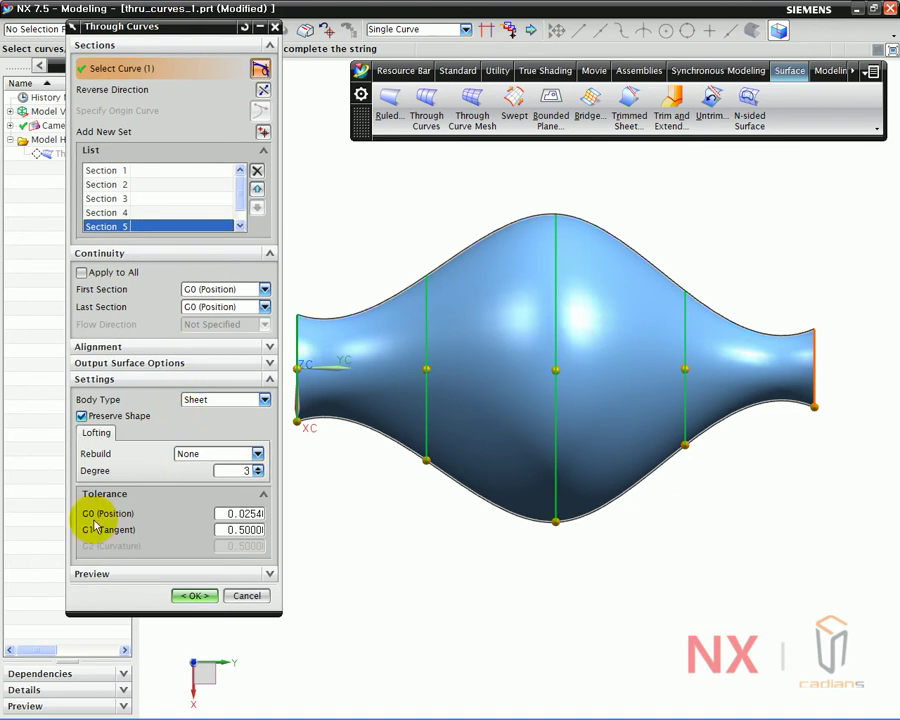
mouse_move(76, 486)
left_mouse_down()
mouse_move(211, 490)
mouse_move(232, 462)
mouse_move(74, 456)
mouse_move(90, 478)
left_mouse_up()
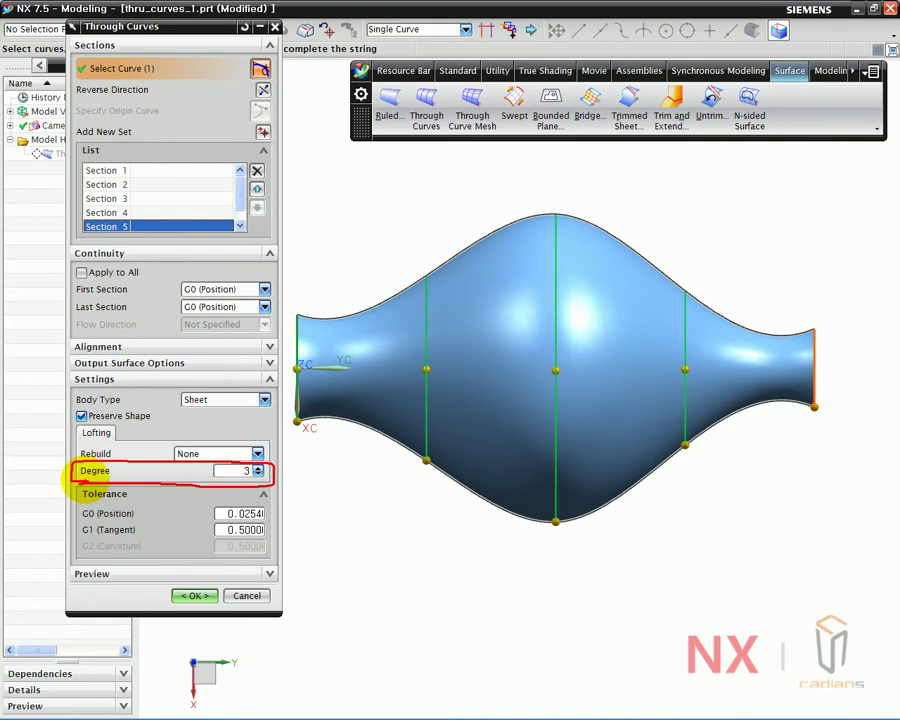
mouse_move(238, 462)
left_mouse_down()
mouse_move(255, 472)
mouse_move(241, 457)
mouse_move(250, 485)
mouse_move(237, 482)
left_mouse_up()
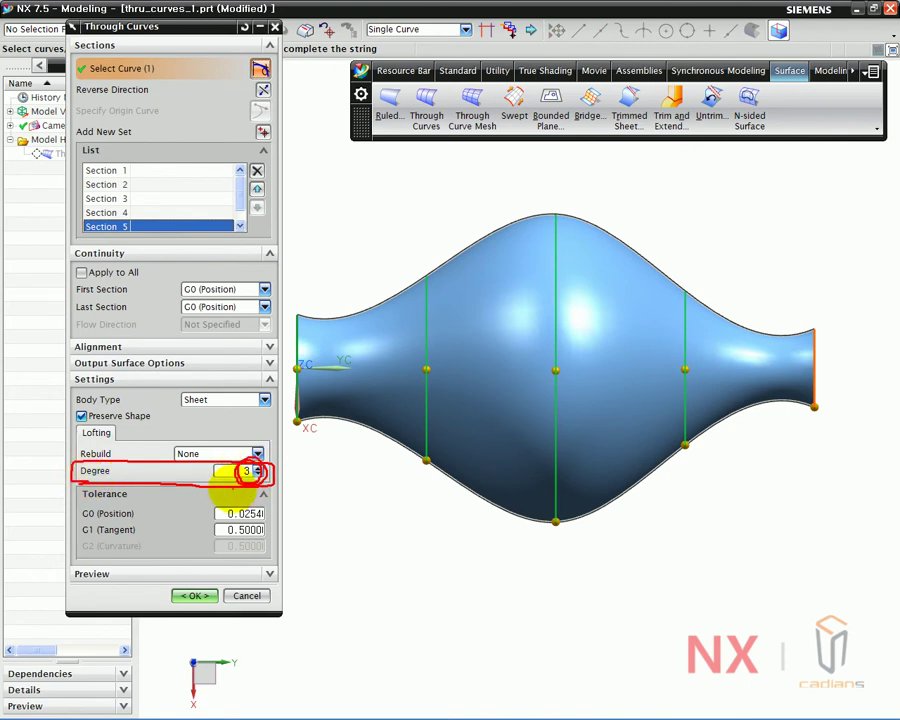
key("Escape")
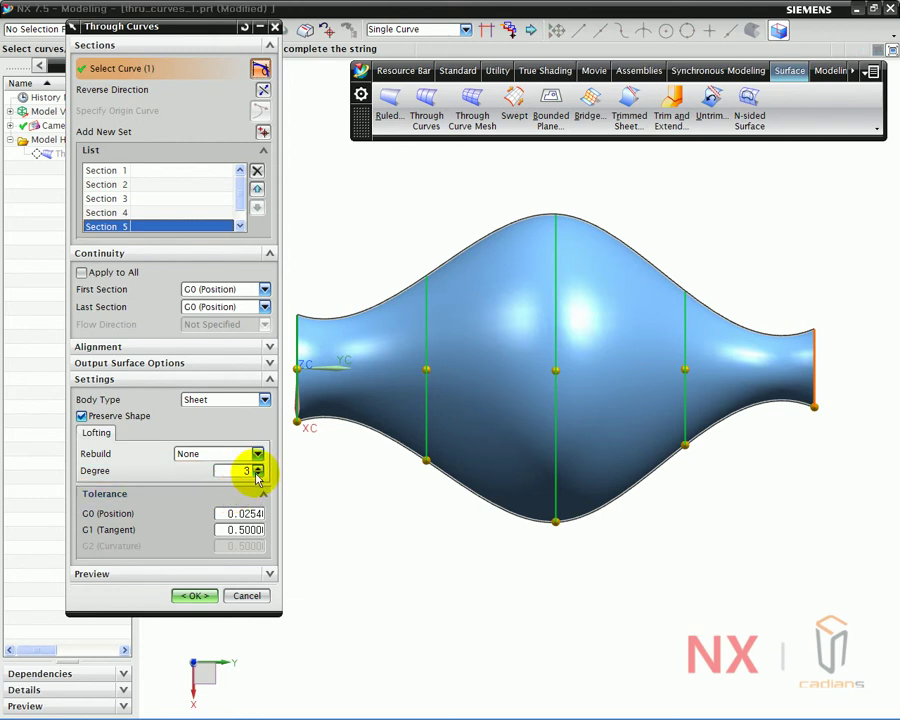
left_click(257, 475)
left_click(257, 477)
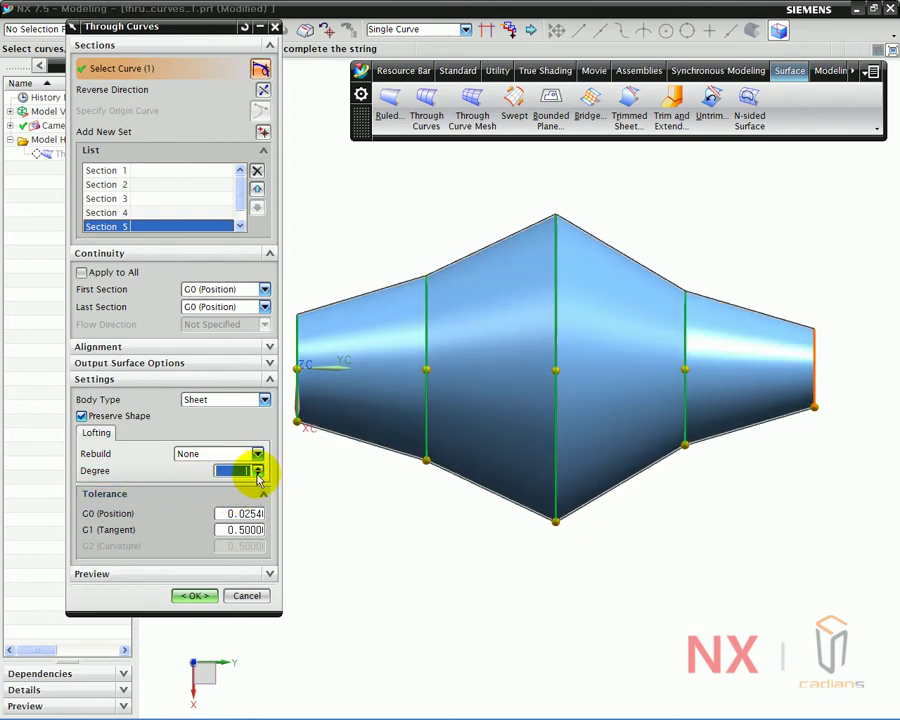
Step: Raise the lofting degree of the surface step by step to 7
left_click_drag(175, 28, 155, 54)
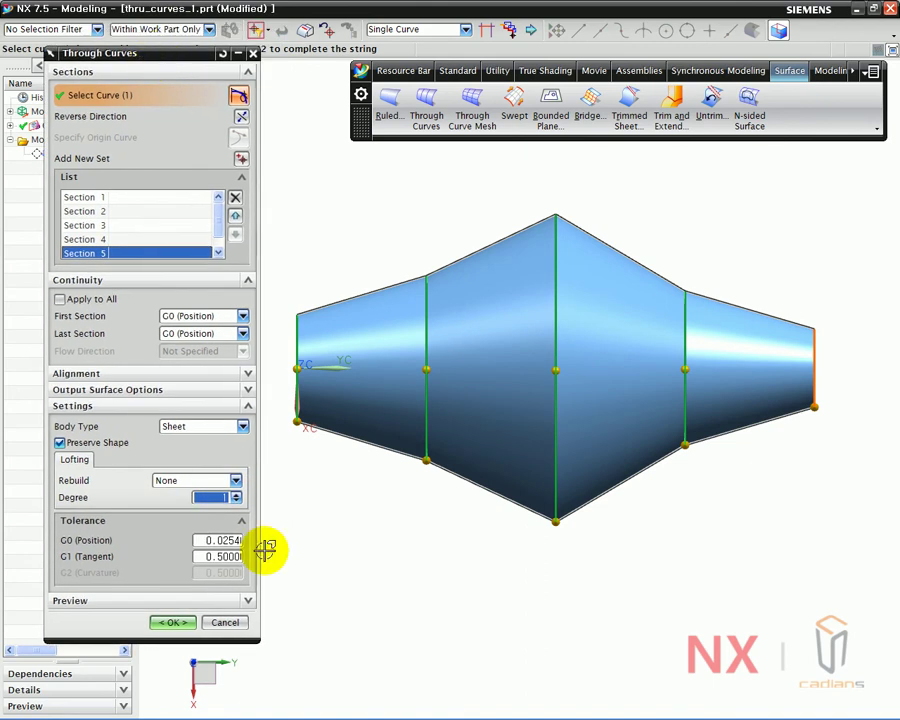
left_click(238, 496)
left_click(237, 496)
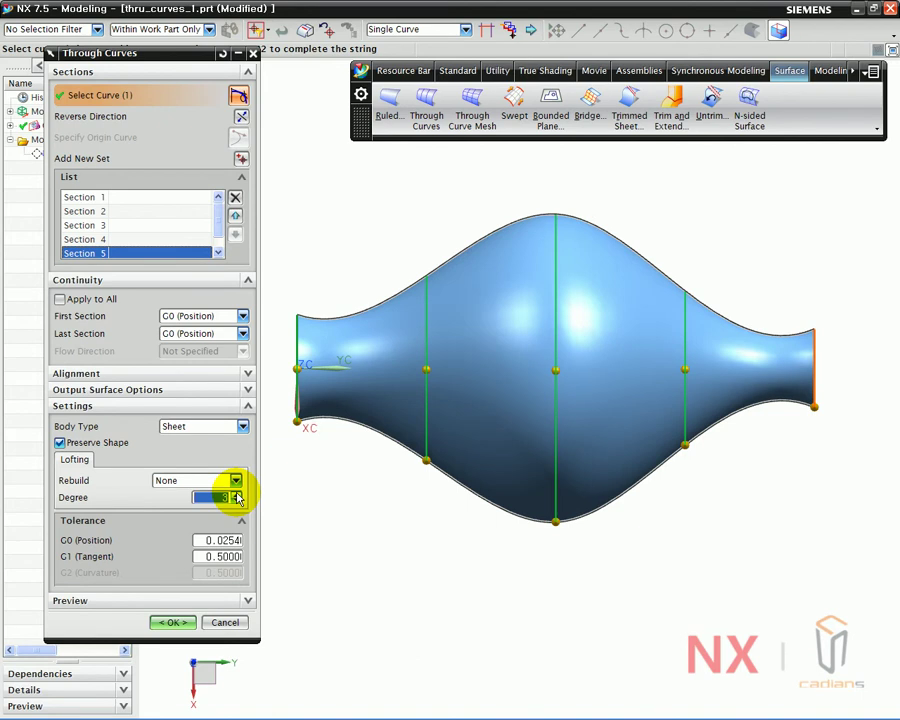
left_click(238, 496)
left_click(238, 496)
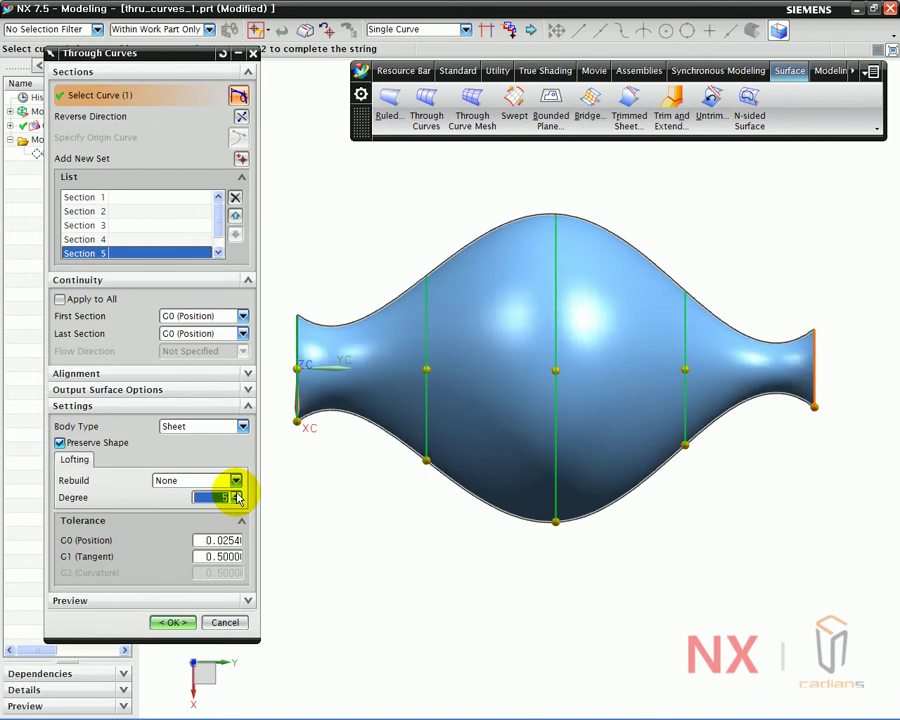
left_click(238, 496)
left_click(238, 496)
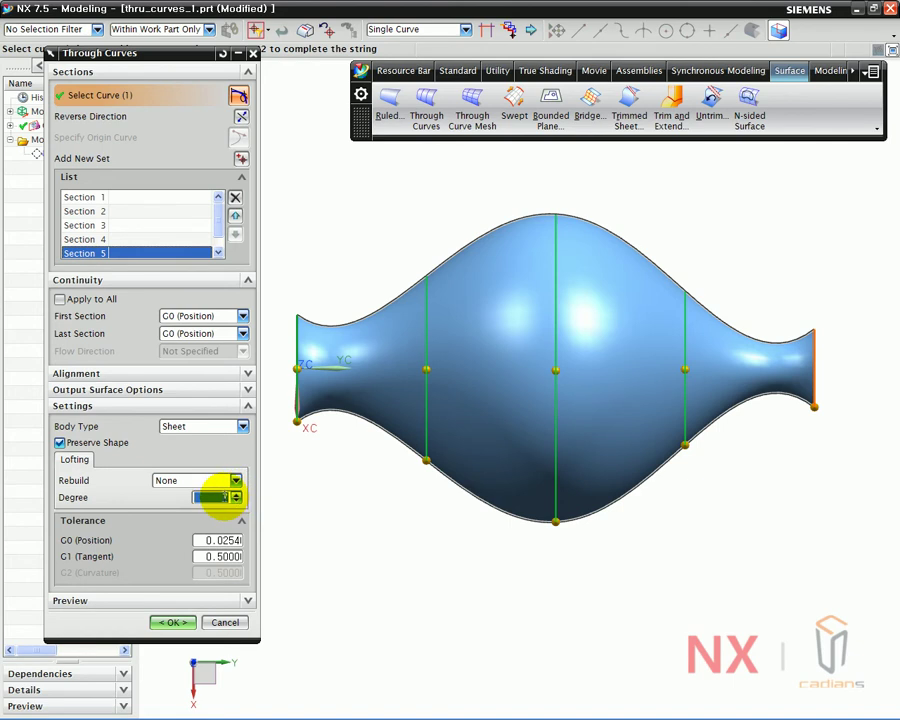
Step: Set the lofting degree back to 1 for straight spans between the sections
type("1")
key("Return")
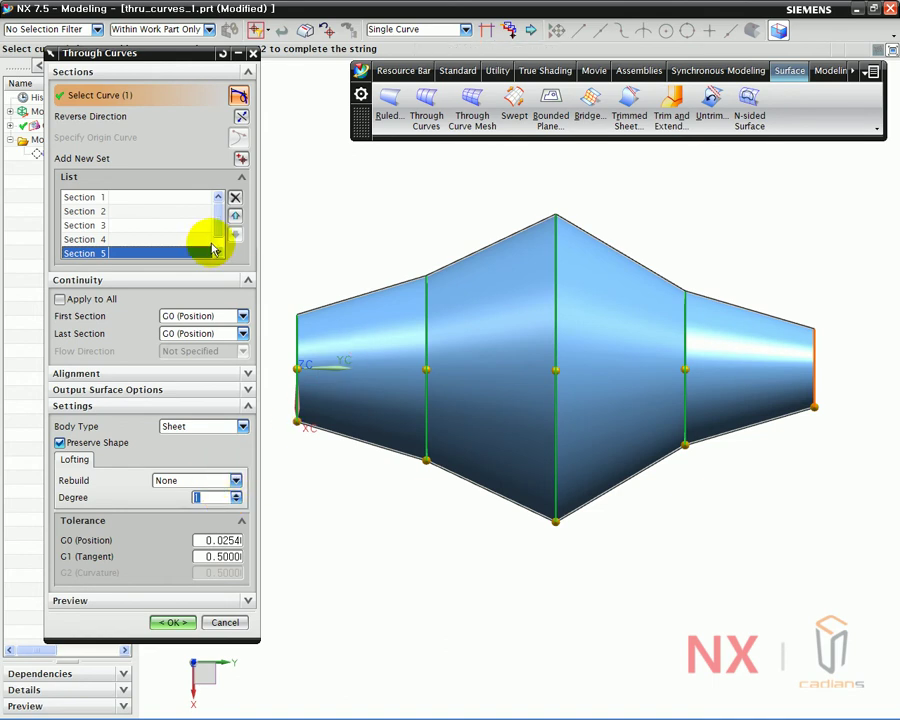
mouse_move(297, 315)
left_mouse_down()
mouse_move(454, 265)
mouse_move(546, 213)
mouse_move(685, 281)
mouse_move(709, 303)
mouse_move(793, 318)
left_mouse_up()
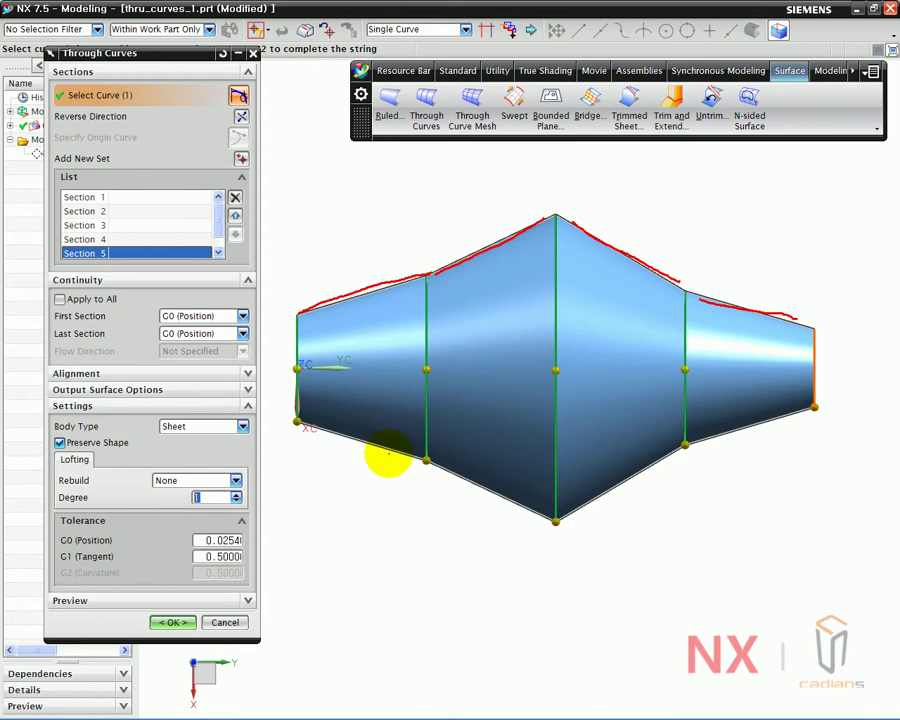
mouse_move(396, 480)
left_mouse_down()
mouse_move(271, 320)
mouse_move(442, 301)
mouse_move(374, 496)
mouse_move(362, 503)
left_mouse_up()
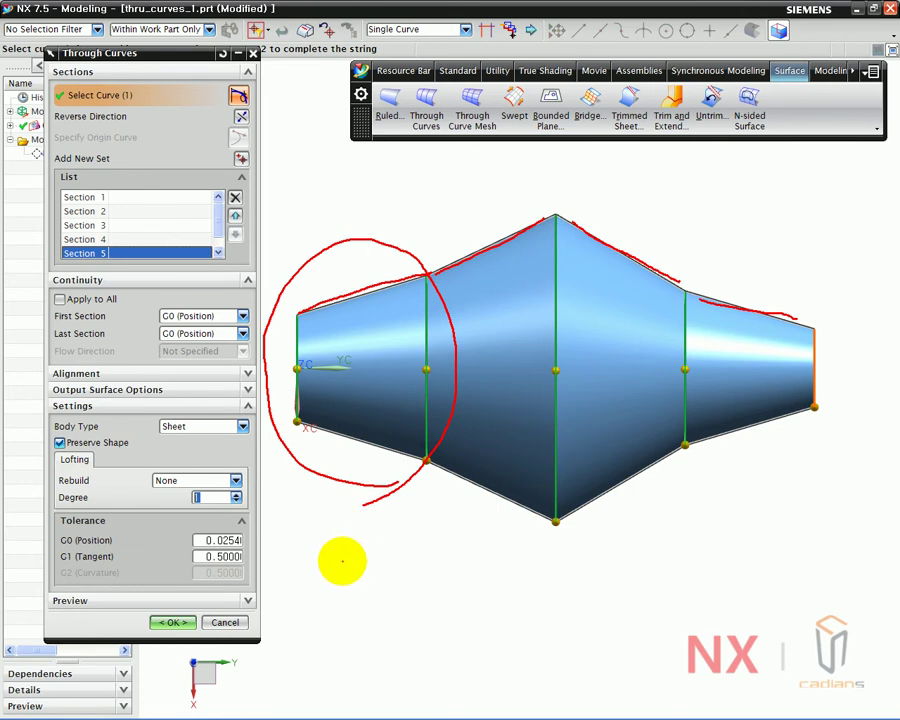
mouse_move(328, 557)
left_mouse_down()
mouse_move(370, 583)
mouse_move(392, 572)
mouse_move(441, 588)
left_mouse_up()
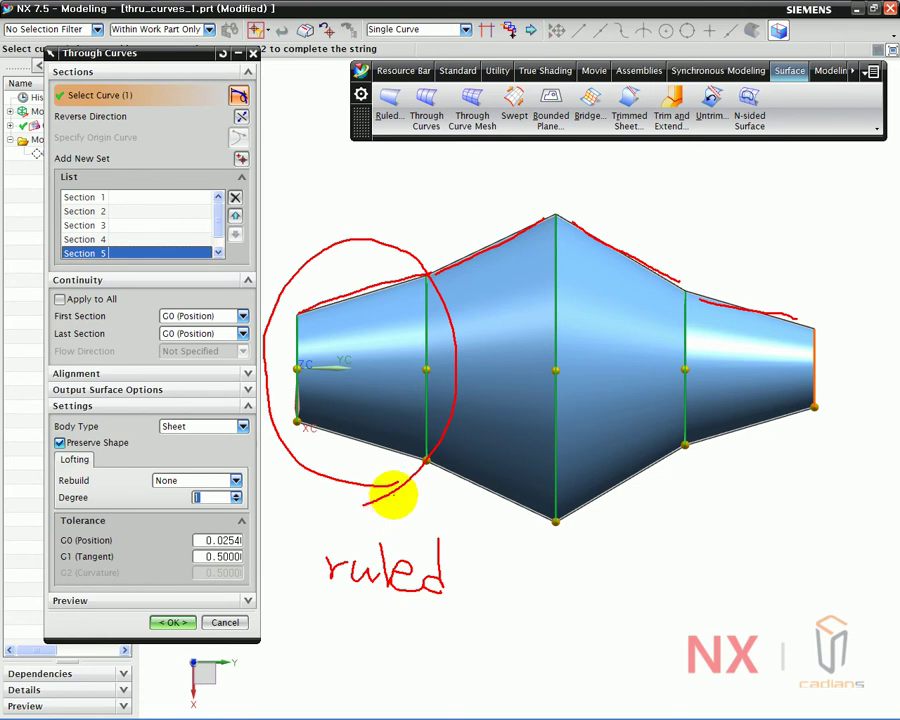
mouse_move(460, 567)
left_mouse_down()
mouse_move(490, 567)
mouse_move(490, 583)
left_mouse_up()
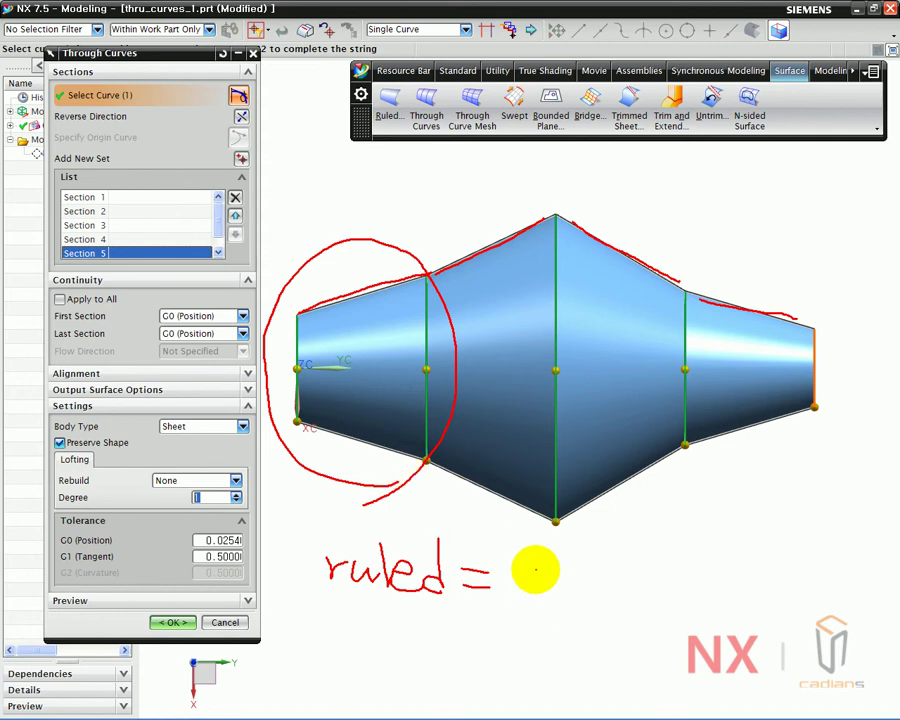
mouse_move(532, 561)
left_mouse_down()
mouse_move(533, 601)
mouse_move(573, 569)
mouse_move(595, 587)
left_mouse_up()
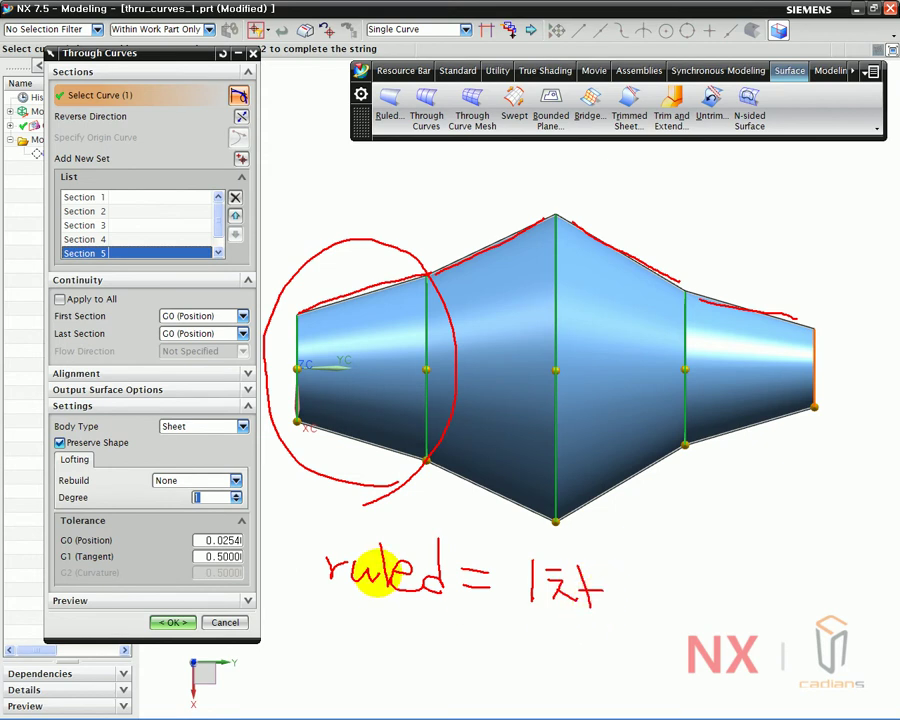
mouse_move(612, 615)
left_mouse_down()
mouse_move(569, 538)
mouse_move(608, 628)
left_mouse_up()
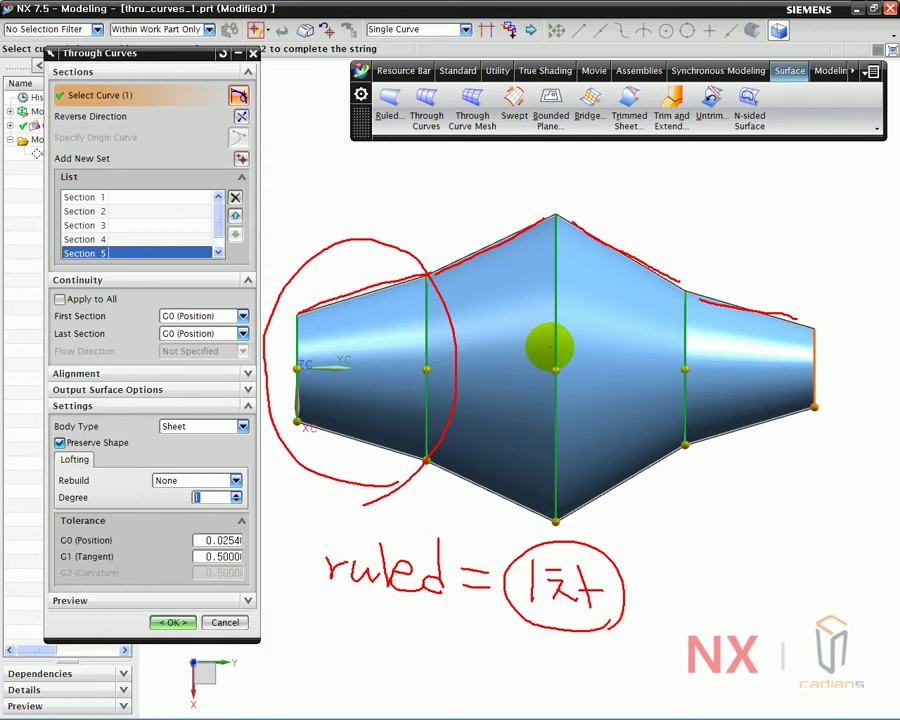
mouse_move(569, 213)
left_mouse_down()
mouse_move(540, 231)
mouse_move(560, 235)
mouse_move(572, 212)
left_mouse_up()
left_click_drag(689, 292, 693, 304)
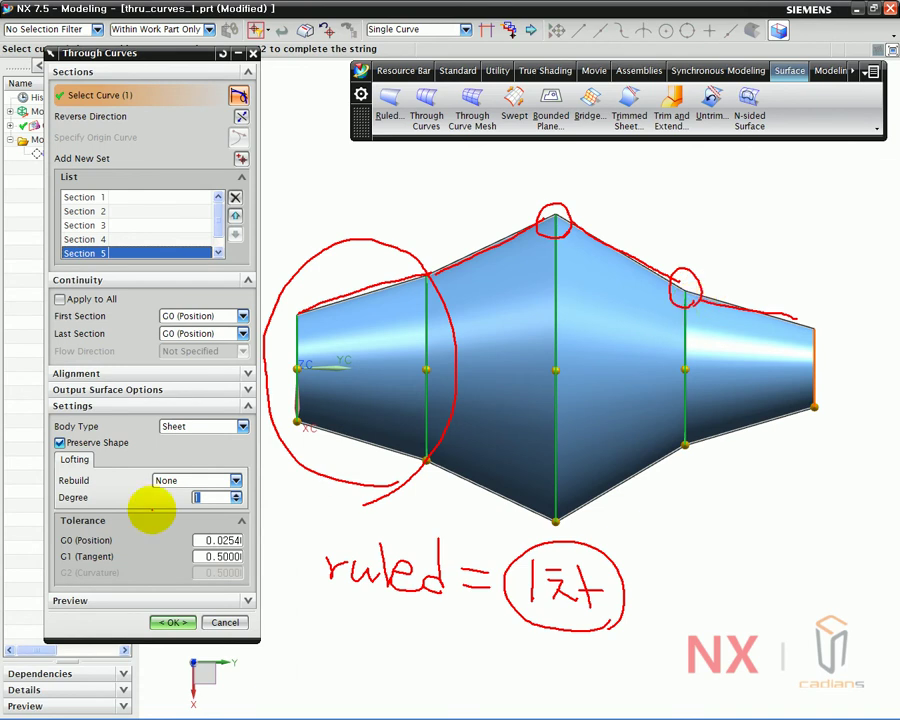
left_click_drag(271, 509, 192, 502)
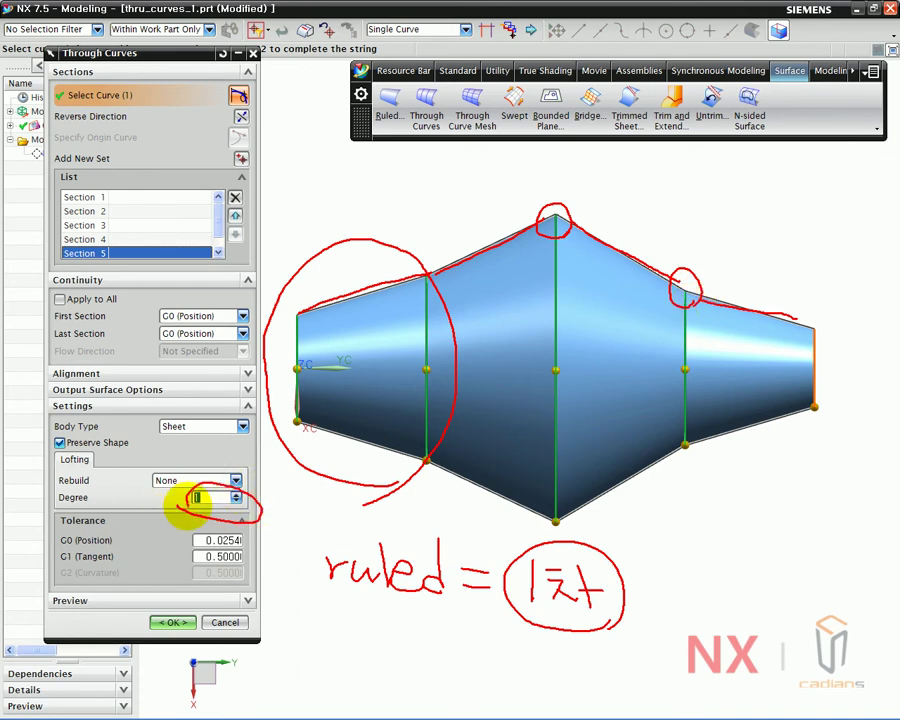
key("Escape")
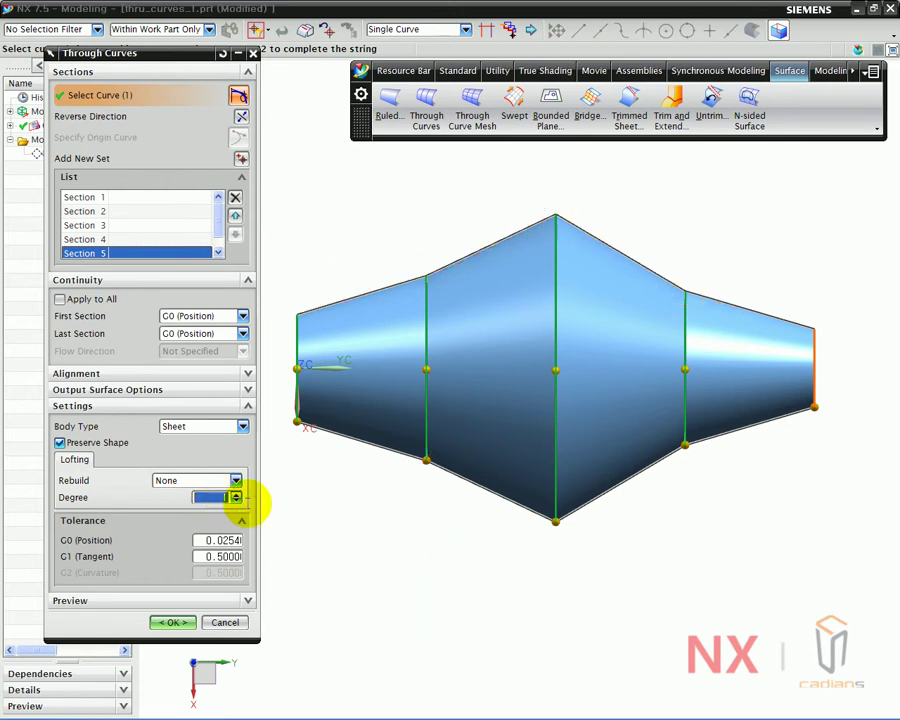
Step: Raise the lofting degree of the surface step by step to 5, stepping back down briefly to compare the shapes
left_click(237, 495)
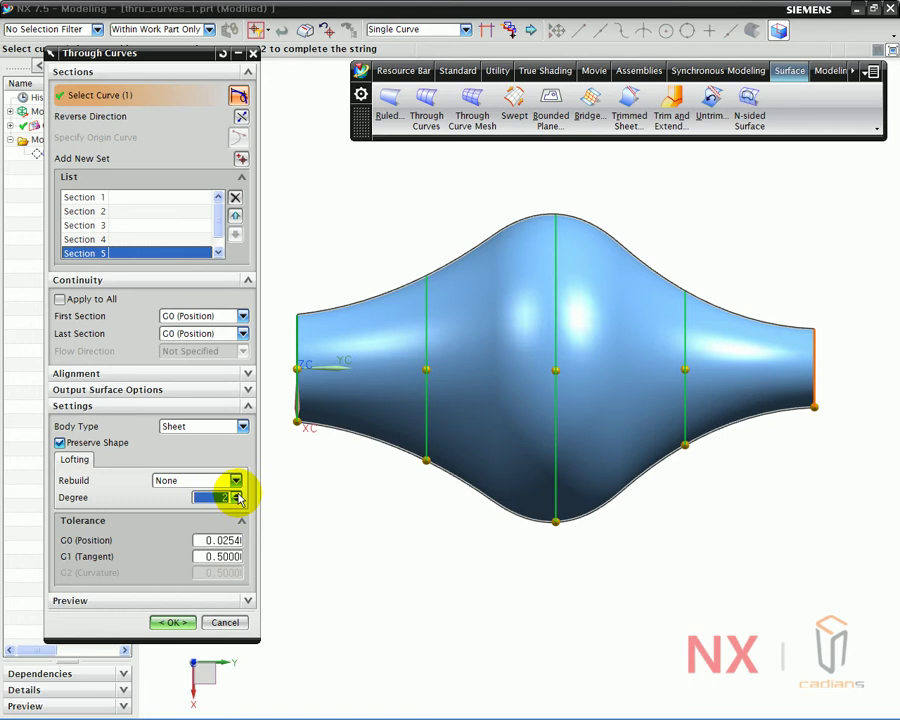
left_click(237, 495)
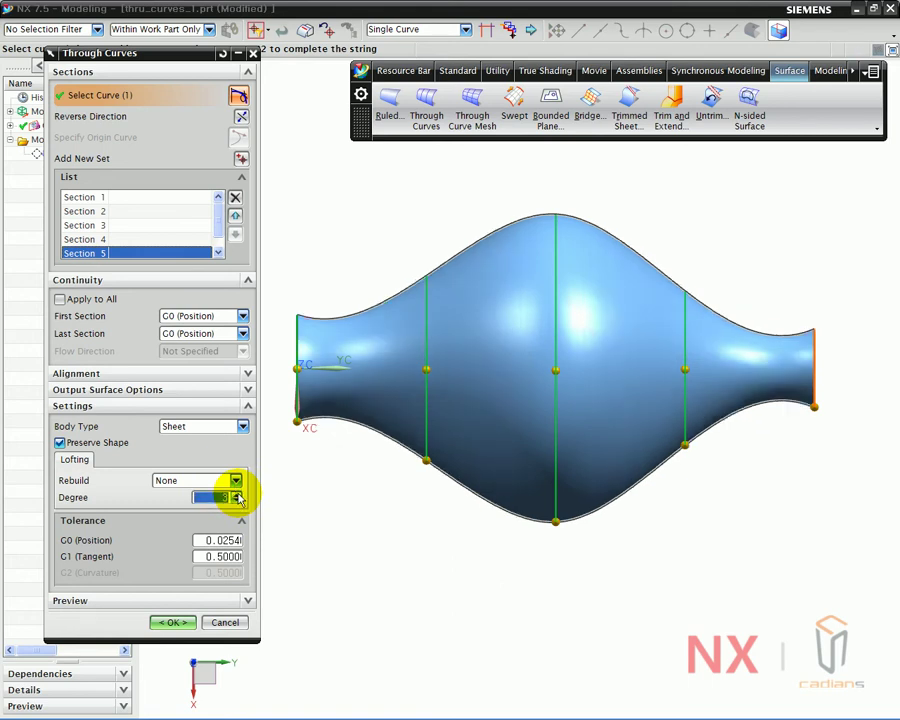
left_click(237, 495)
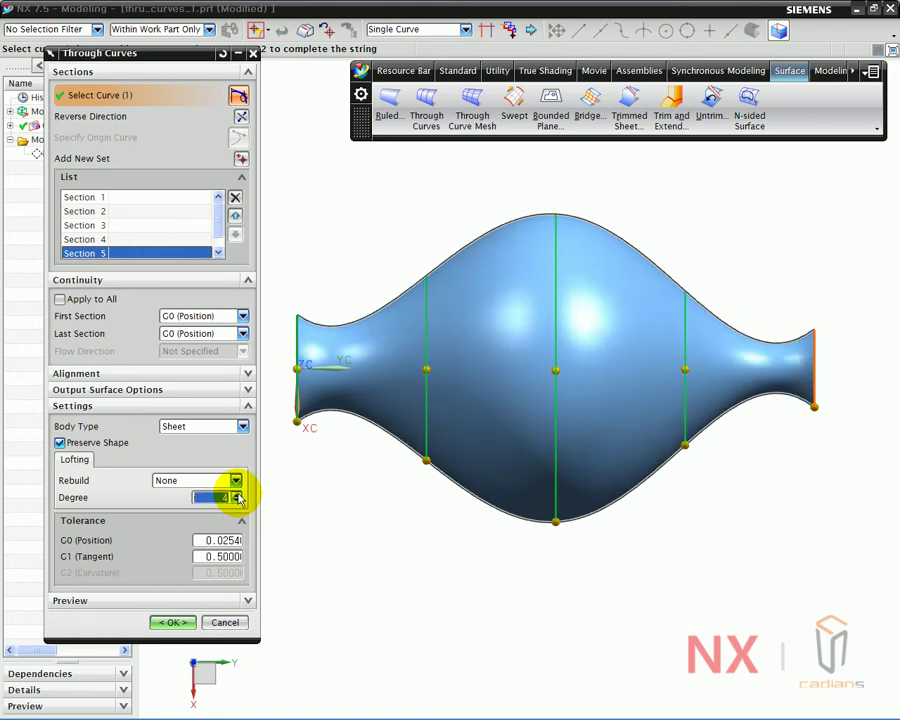
left_click(237, 495)
left_click(236, 501)
left_click(236, 501)
left_click(237, 495)
left_click(237, 495)
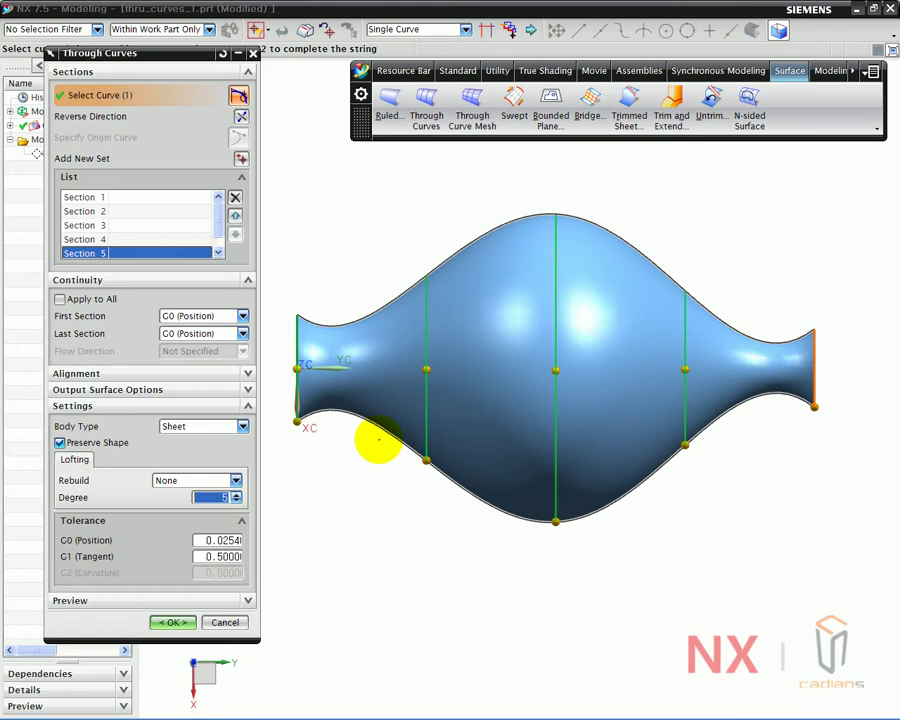
mouse_move(319, 322)
left_mouse_down()
mouse_move(283, 323)
mouse_move(314, 334)
left_mouse_up()
mouse_move(438, 292)
left_mouse_down()
mouse_move(416, 293)
mouse_move(438, 290)
left_mouse_up()
left_click_drag(558, 236, 559, 244)
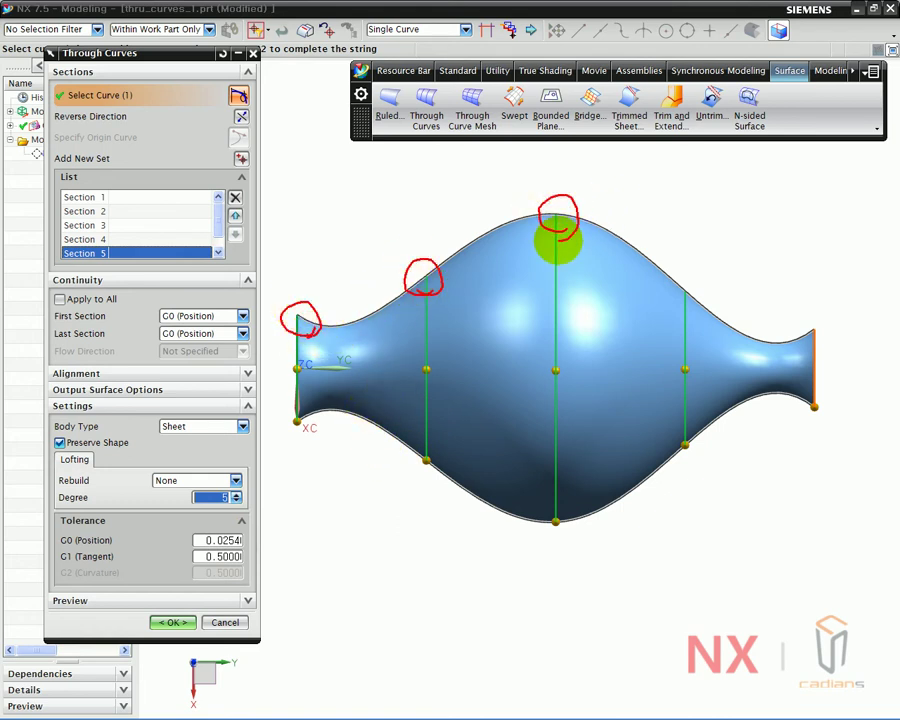
left_click_drag(707, 275, 695, 281)
left_click_drag(832, 322, 826, 342)
mouse_move(462, 560)
left_mouse_down()
mouse_move(460, 596)
mouse_move(474, 596)
mouse_move(457, 622)
left_mouse_up()
mouse_move(462, 560)
left_mouse_down()
mouse_move(543, 603)
mouse_move(565, 634)
left_mouse_up()
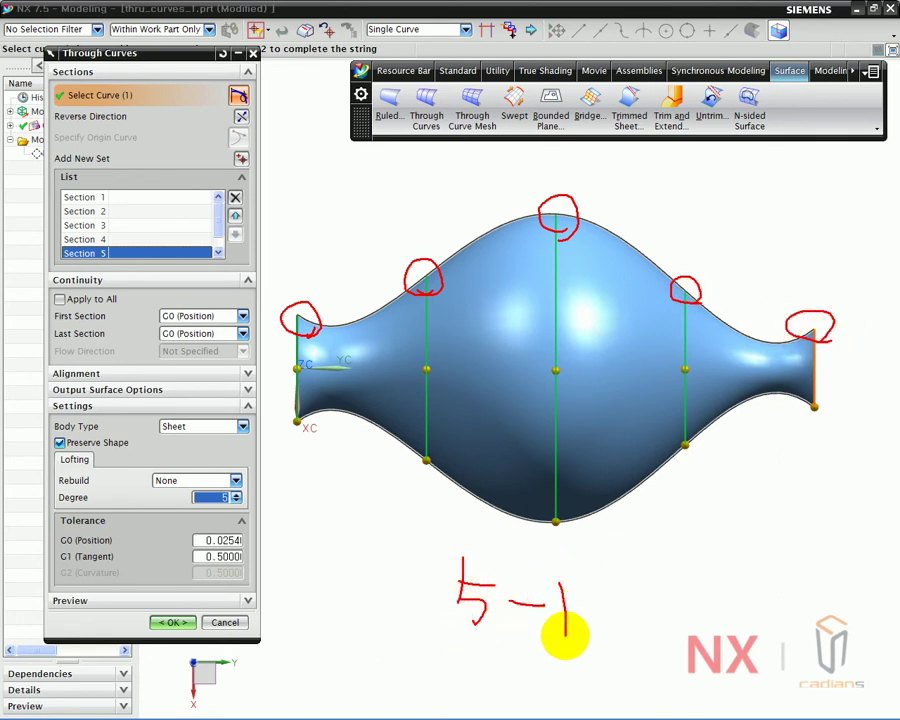
left_click_drag(610, 600, 648, 600)
left_click_drag(612, 615, 647, 617)
mouse_move(690, 588)
left_mouse_down()
mouse_move(679, 603)
mouse_move(720, 606)
left_mouse_up()
left_click_drag(692, 590, 695, 620)
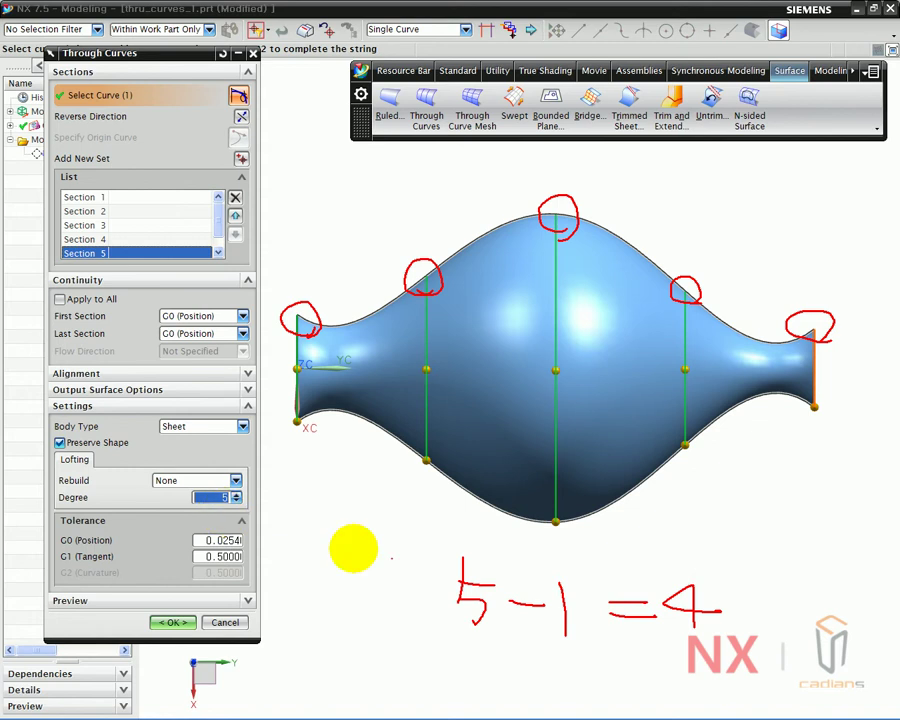
mouse_move(716, 640)
left_mouse_down()
mouse_move(693, 577)
mouse_move(718, 637)
left_mouse_up()
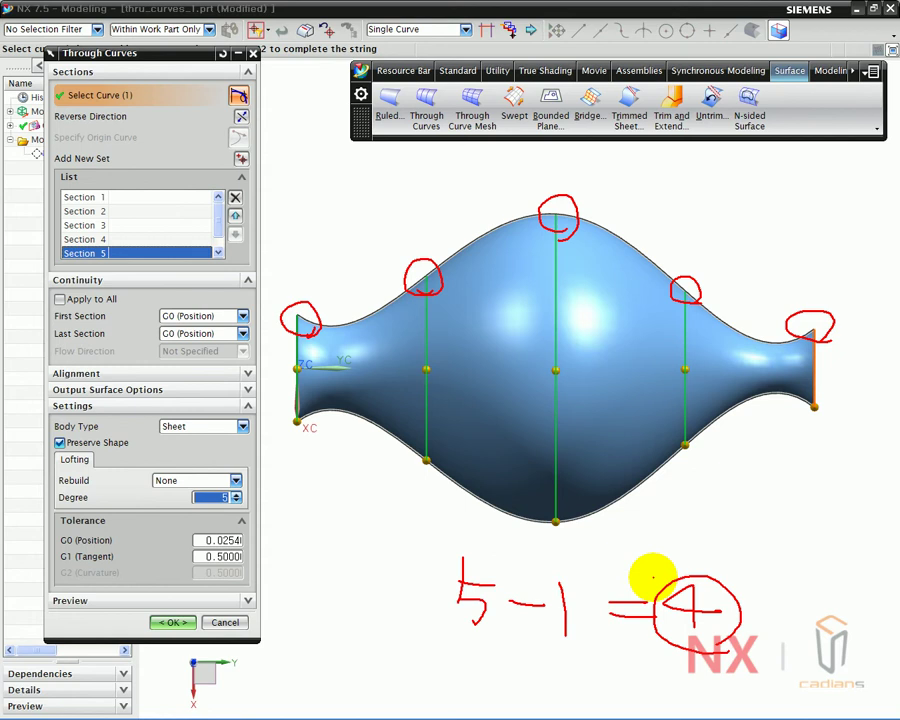
key("Escape")
Step: Lower the lofting degree to 3 and check the surface in 3D and straight from above
left_click(236, 501)
left_click(236, 501)
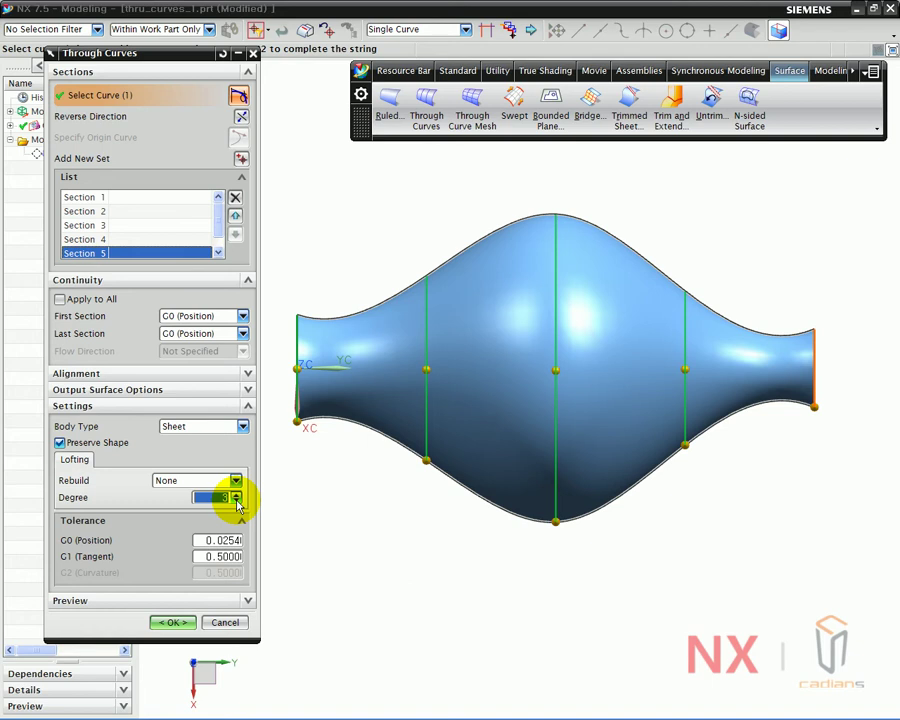
middle_click_drag(392, 560, 436, 551)
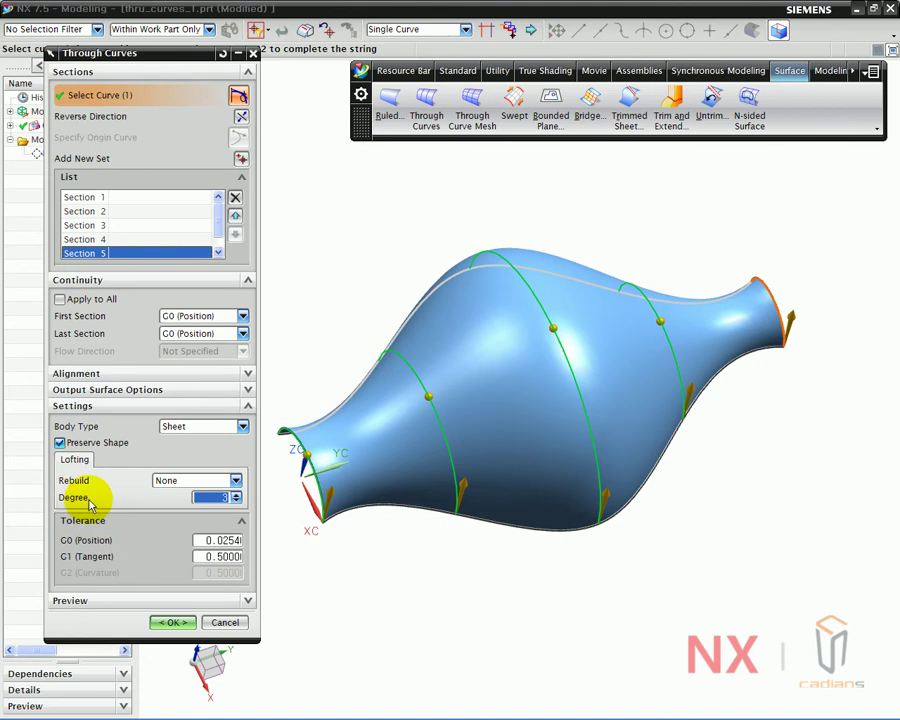
key("F8")
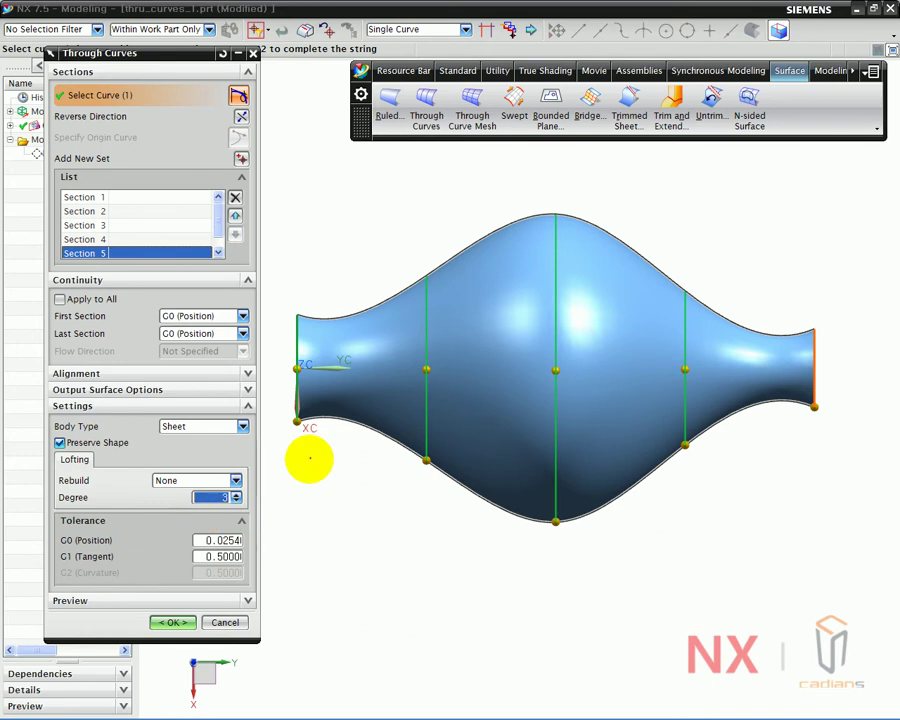
mouse_move(305, 425)
left_mouse_down()
mouse_move(528, 518)
mouse_move(653, 472)
mouse_move(727, 420)
mouse_move(804, 402)
mouse_move(794, 398)
left_mouse_up()
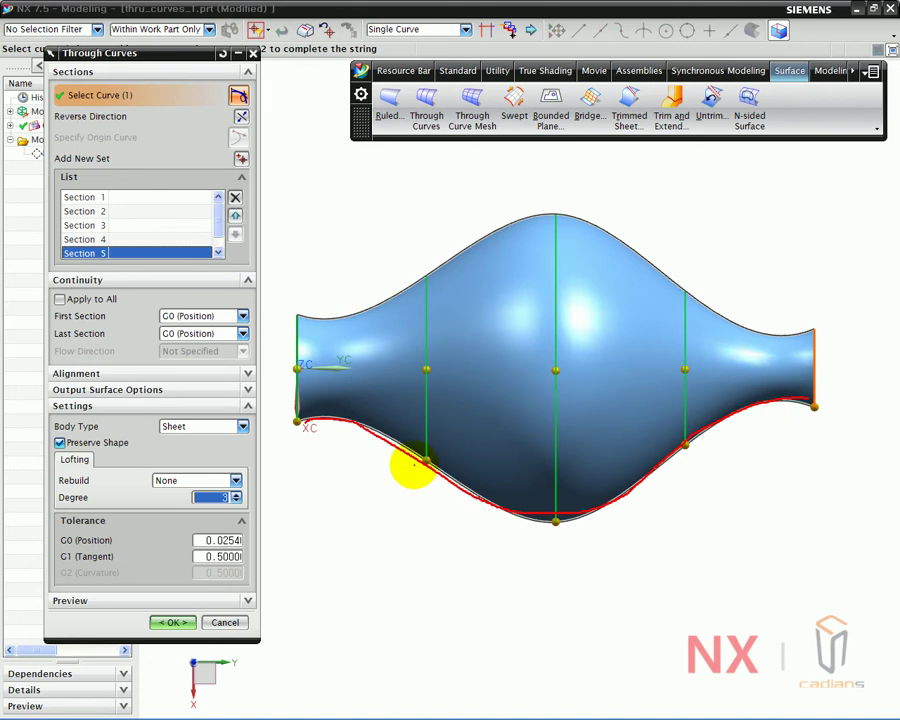
mouse_move(298, 420)
left_mouse_down()
mouse_move(403, 451)
mouse_move(530, 526)
mouse_move(476, 512)
mouse_move(487, 518)
left_mouse_up()
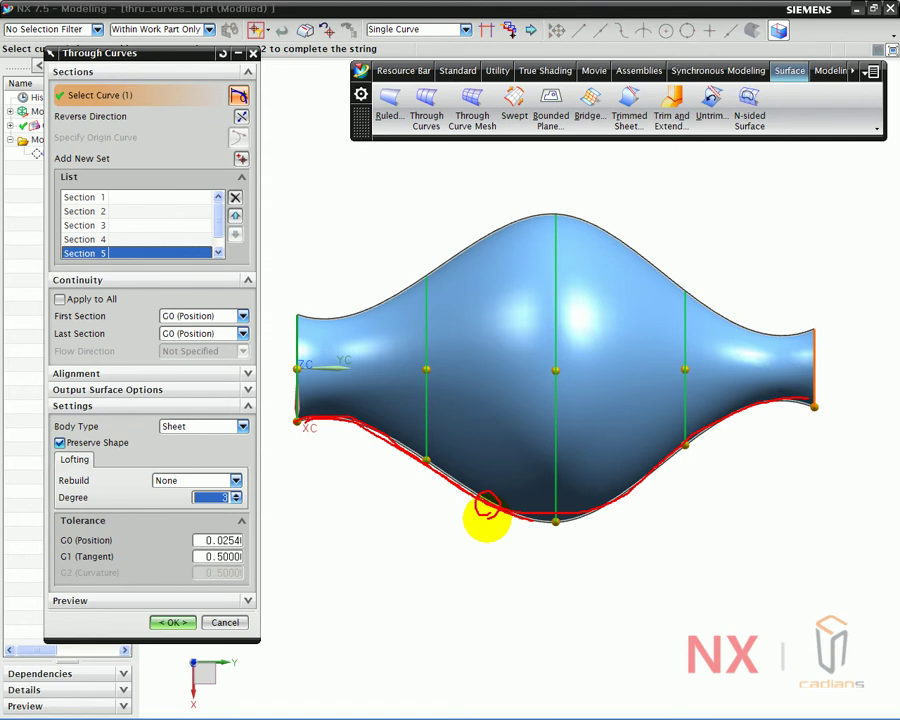
left_click_drag(195, 488, 180, 513)
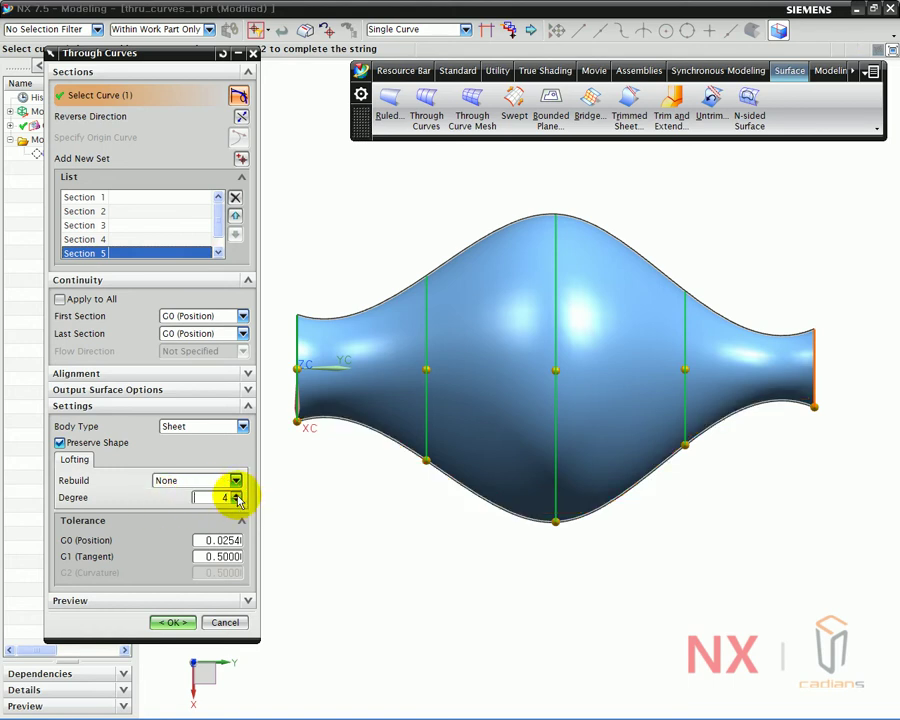
Step: Try lofting degree 4, return it to 3, and accept the edited Through Curves surface
left_click(237, 495)
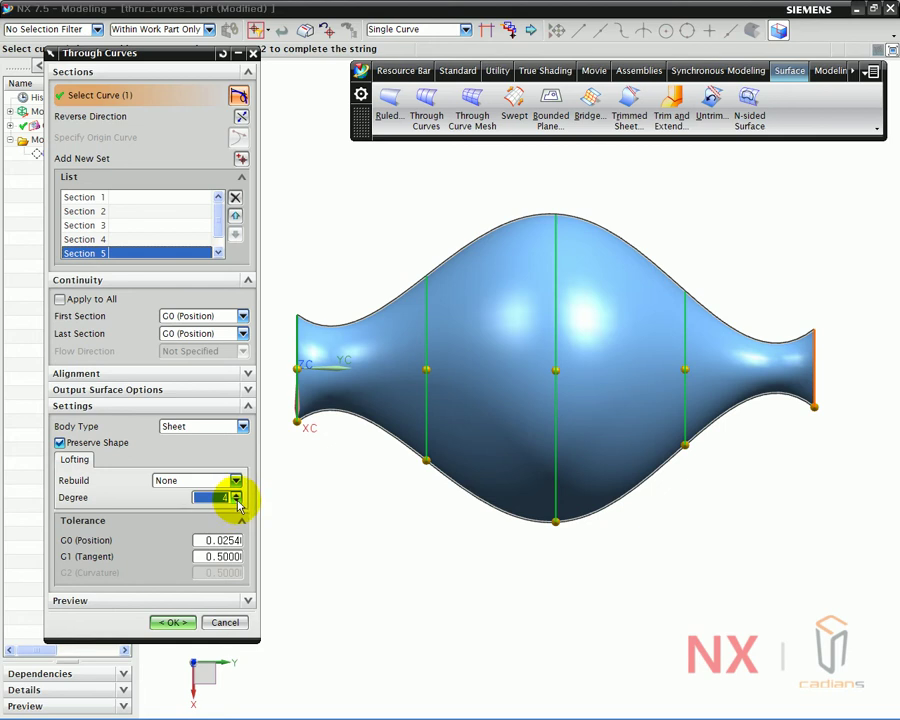
left_click(237, 503)
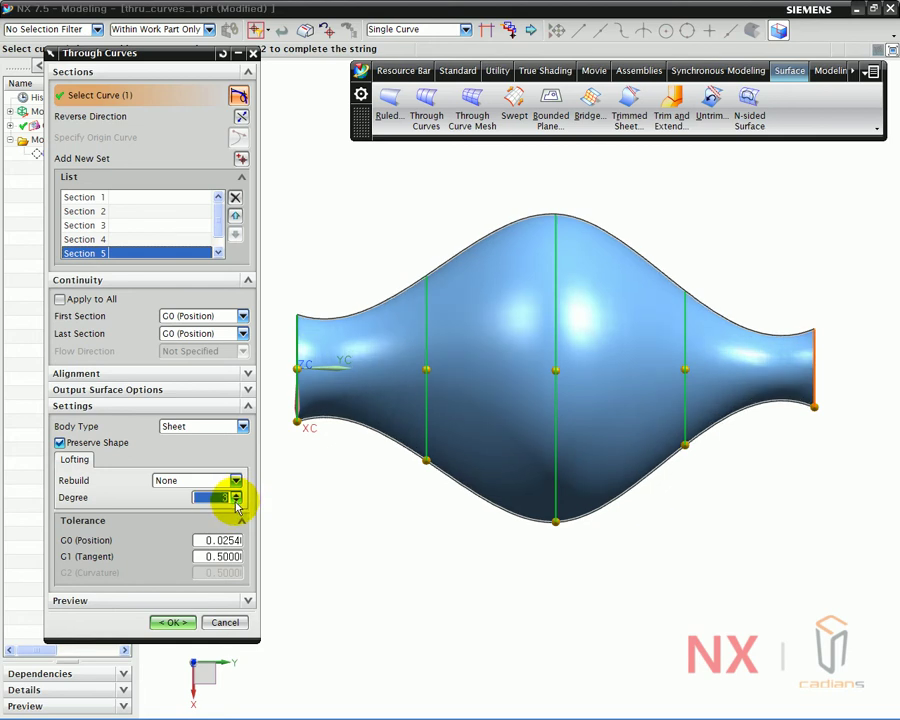
left_click(173, 622)
Step: Reopen the Through Curves feature for editing and remove Section 5 and Section 4 from its section list
middle_click_drag(338, 527, 357, 472)
double_click(514, 404)
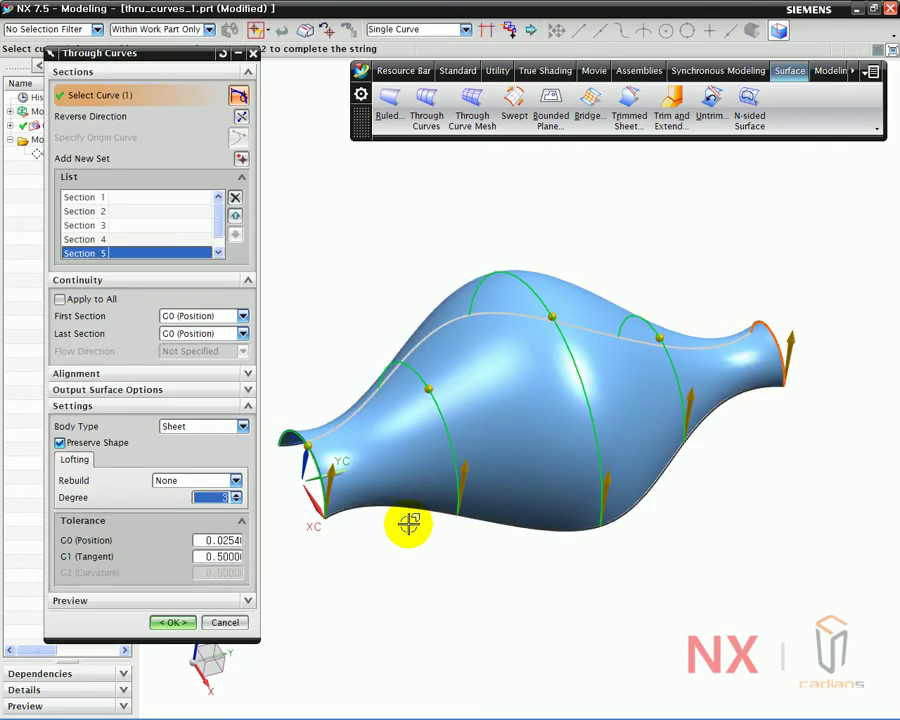
left_click_drag(171, 58, 172, 63)
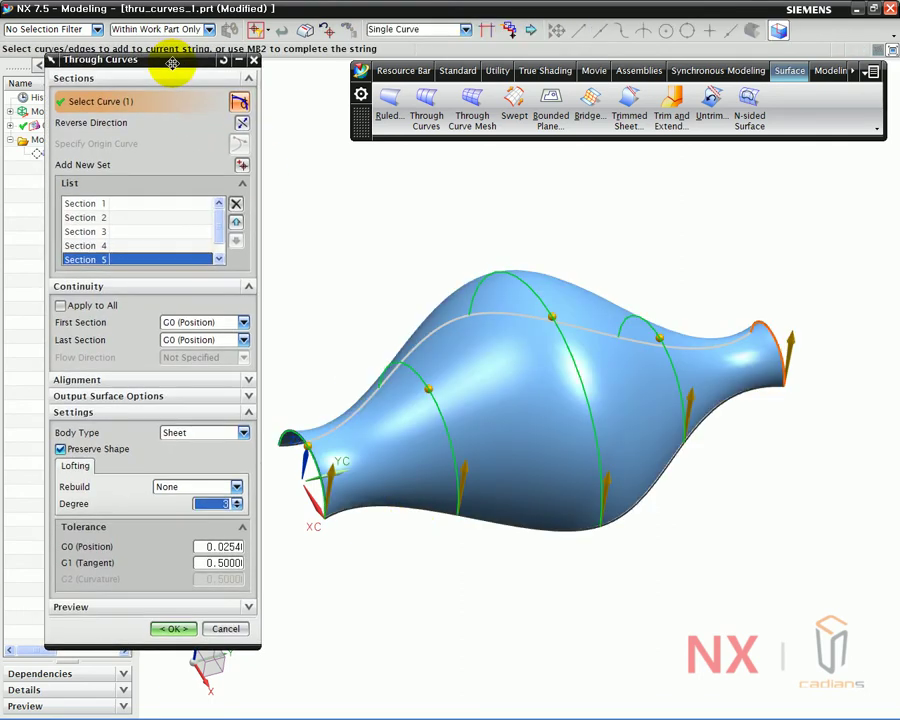
middle_click_drag(367, 217, 361, 224)
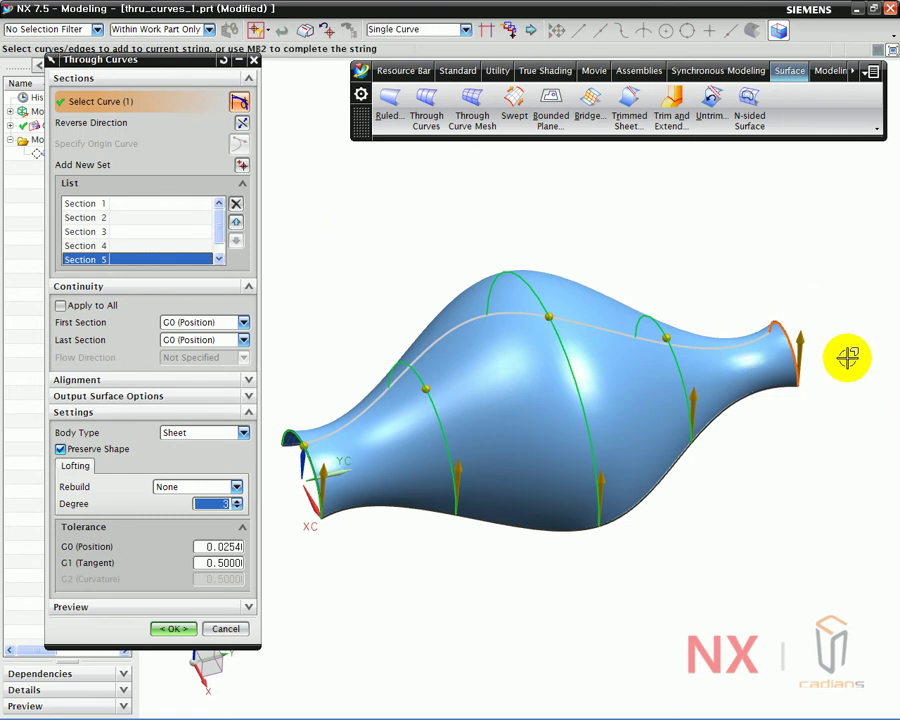
left_click_drag(218, 237, 219, 248)
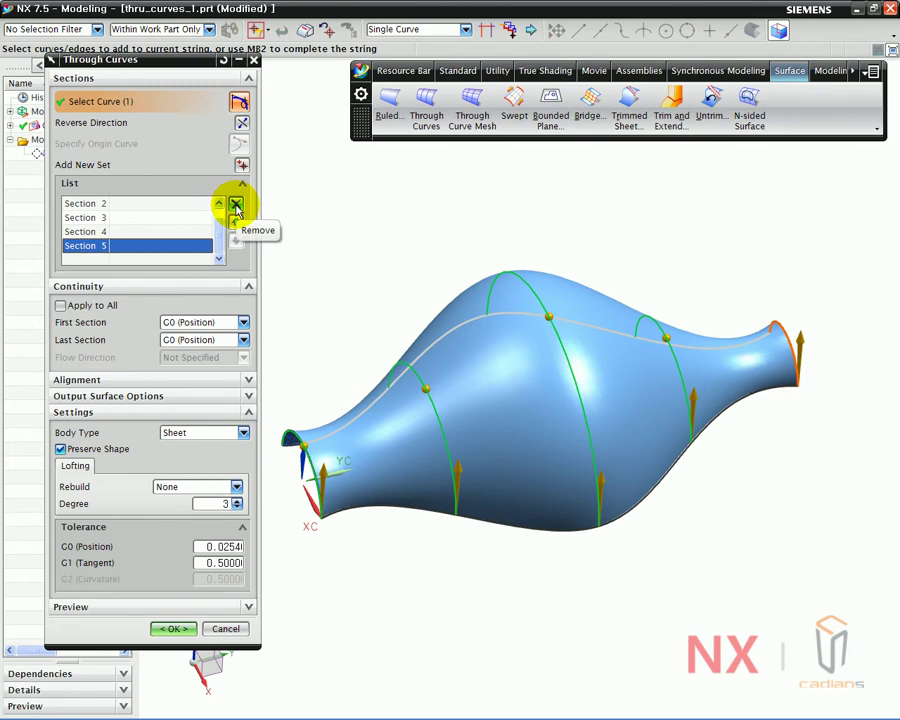
left_click(236, 206)
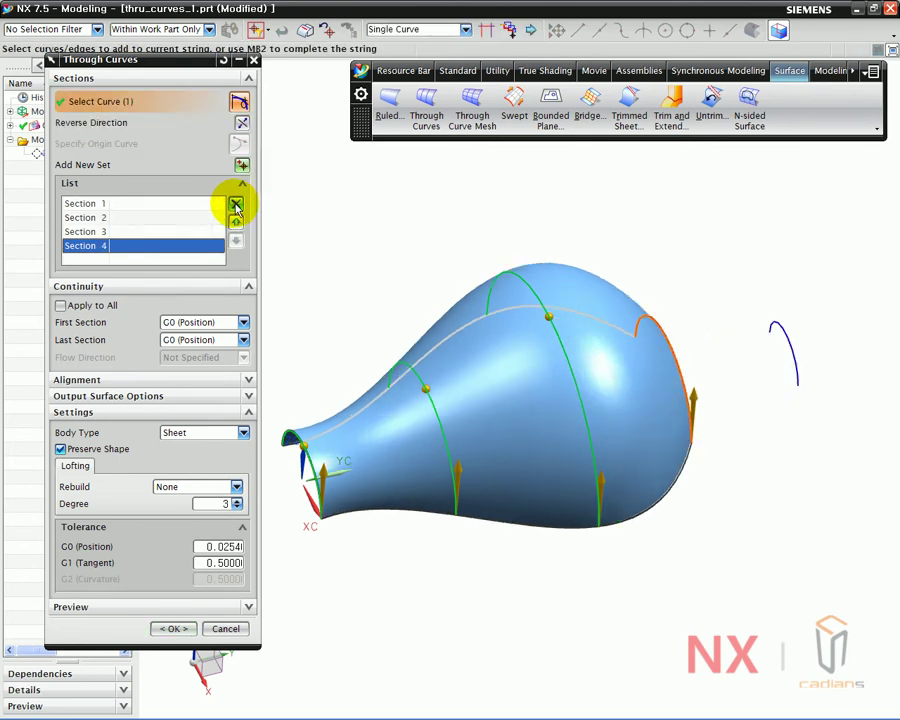
left_click(236, 206)
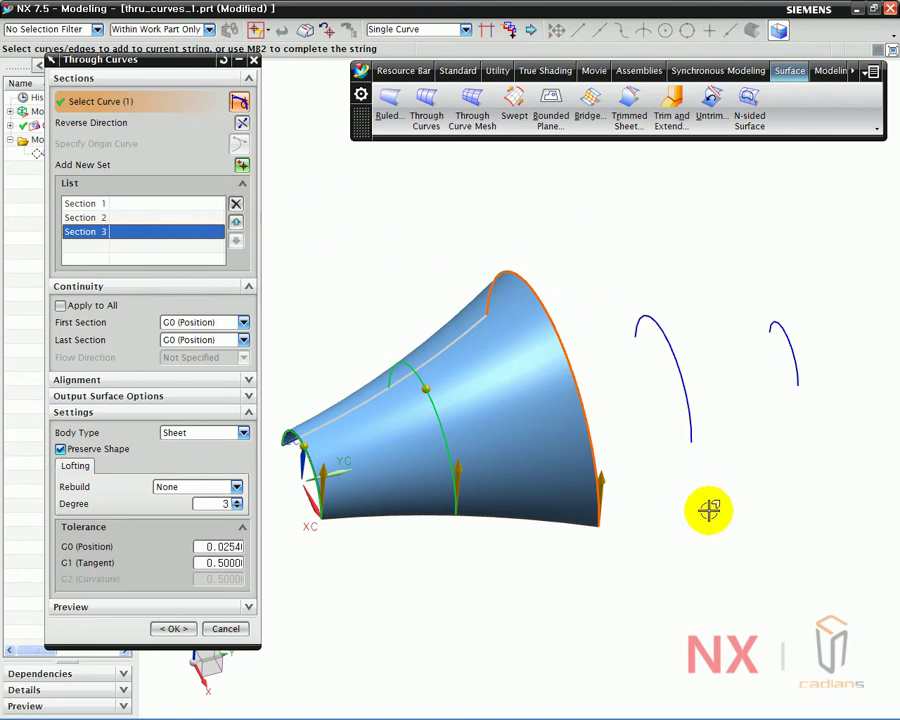
Step: Add the fourth and fifth arcs back to the surface, each as a new separate section
middle_click(664, 458)
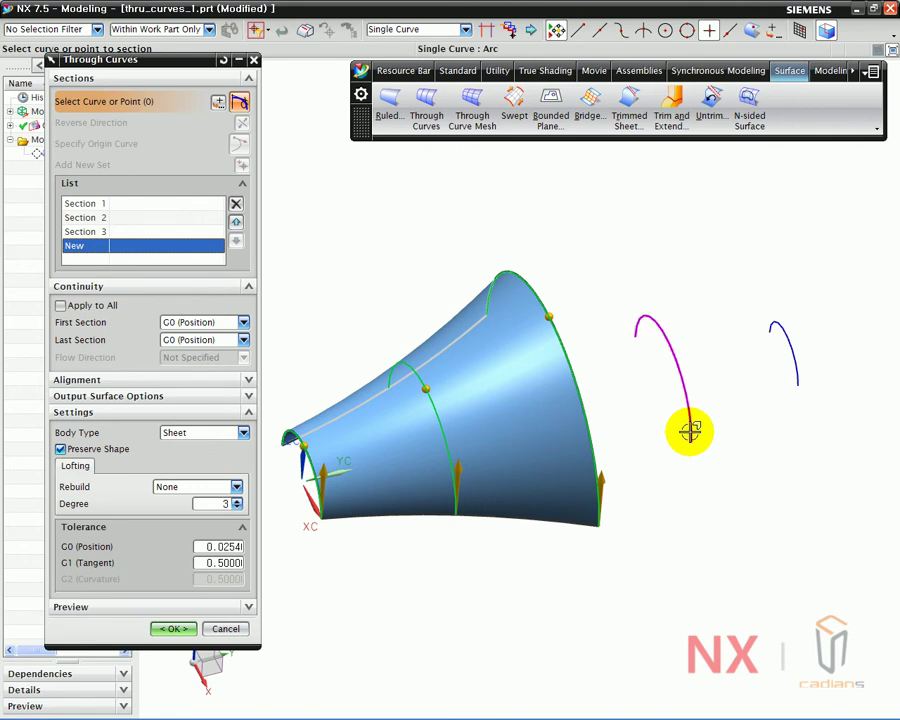
left_click(690, 428)
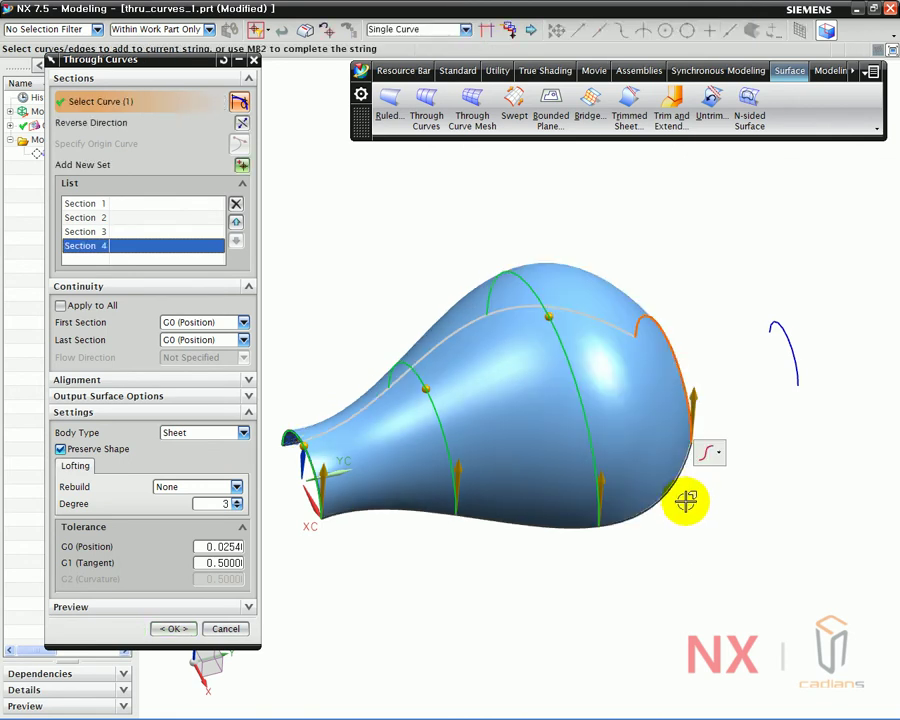
middle_click(783, 437)
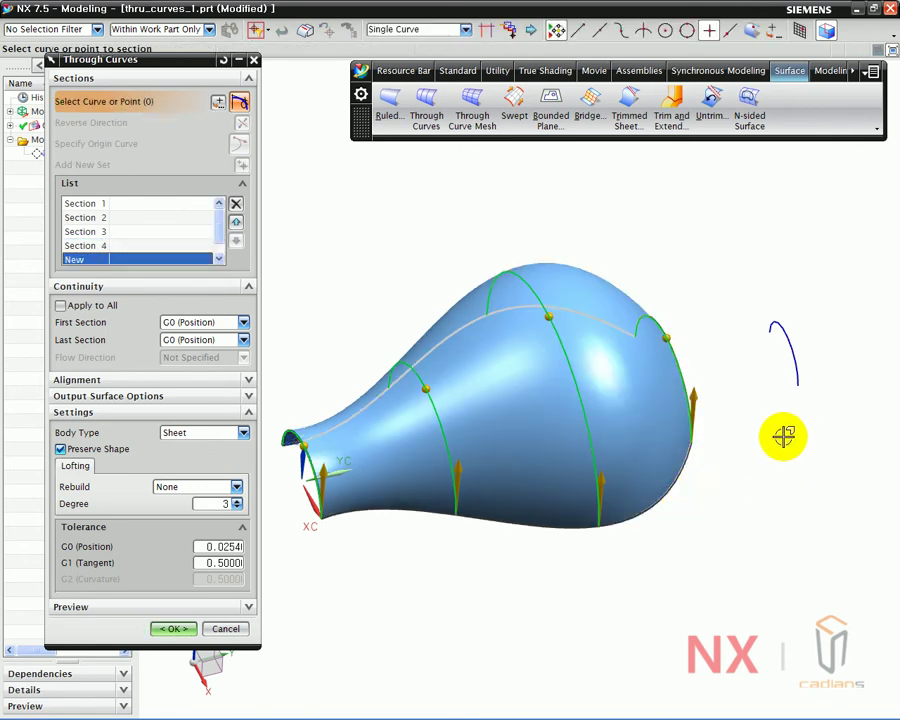
left_click(797, 375)
mouse_move(727, 498)
middle_mouse_down()
mouse_move(727, 522)
mouse_move(719, 496)
middle_mouse_up()
Step: Remove Section 4 from the section list so the surface skips the fourth arc, and inspect the shape from several angles
left_click(104, 246)
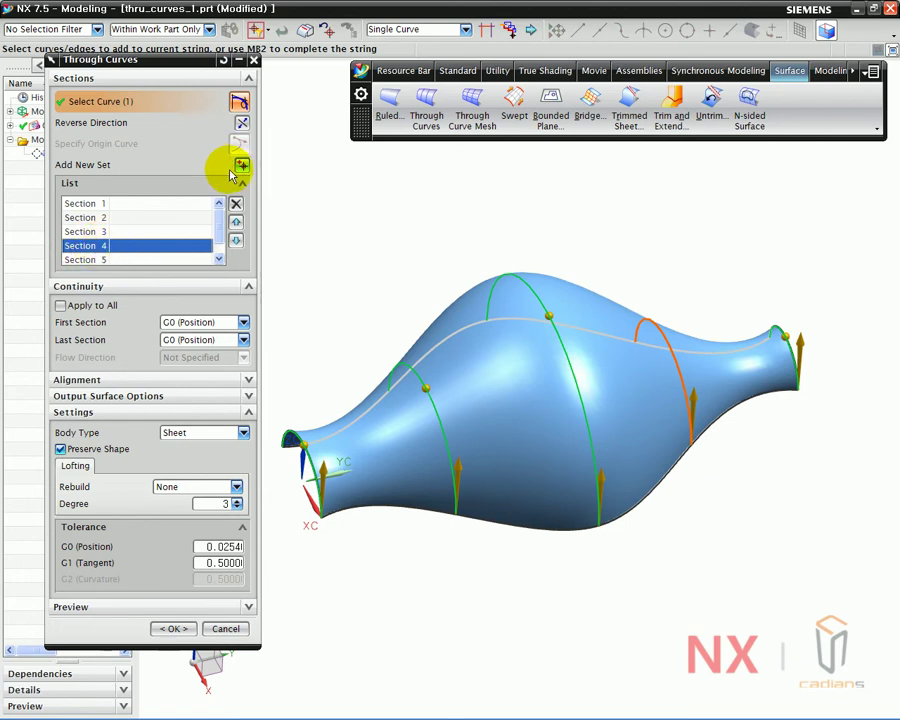
left_click(236, 203)
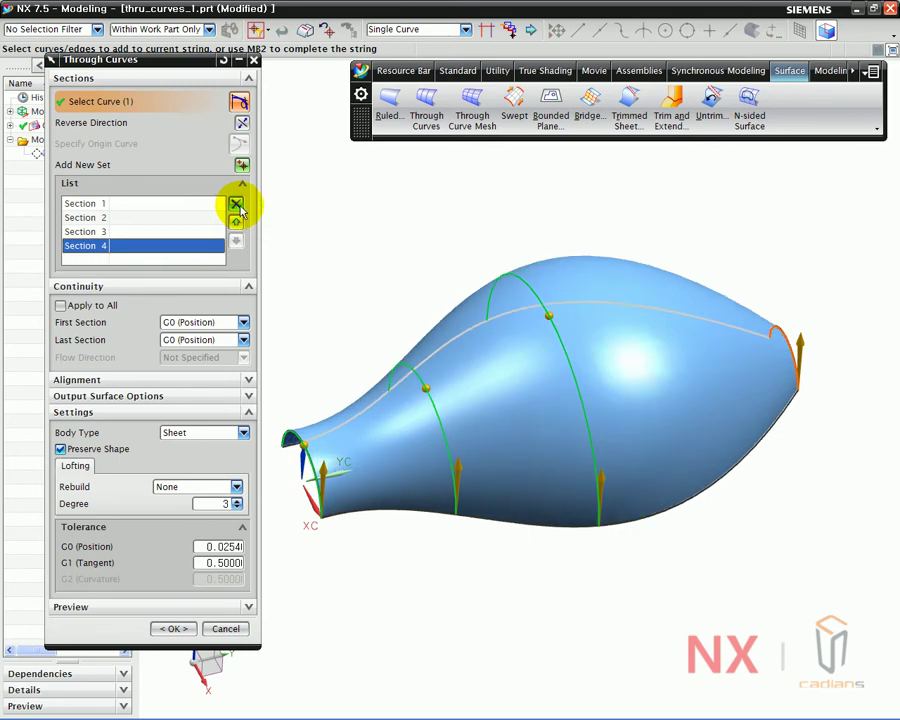
middle_click_drag(438, 255, 410, 195)
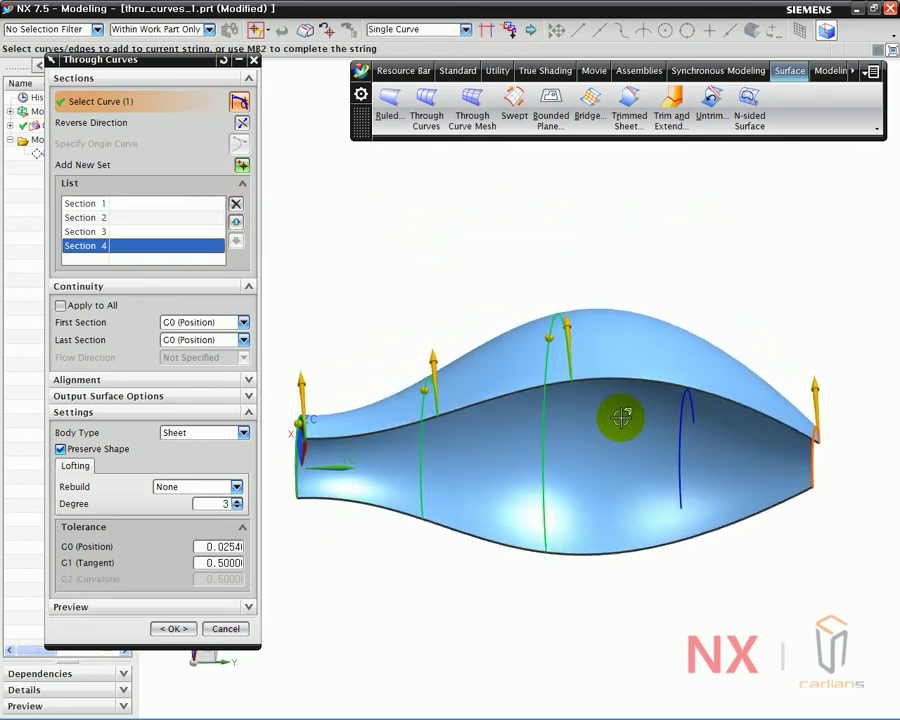
middle_click_drag(645, 416, 653, 499)
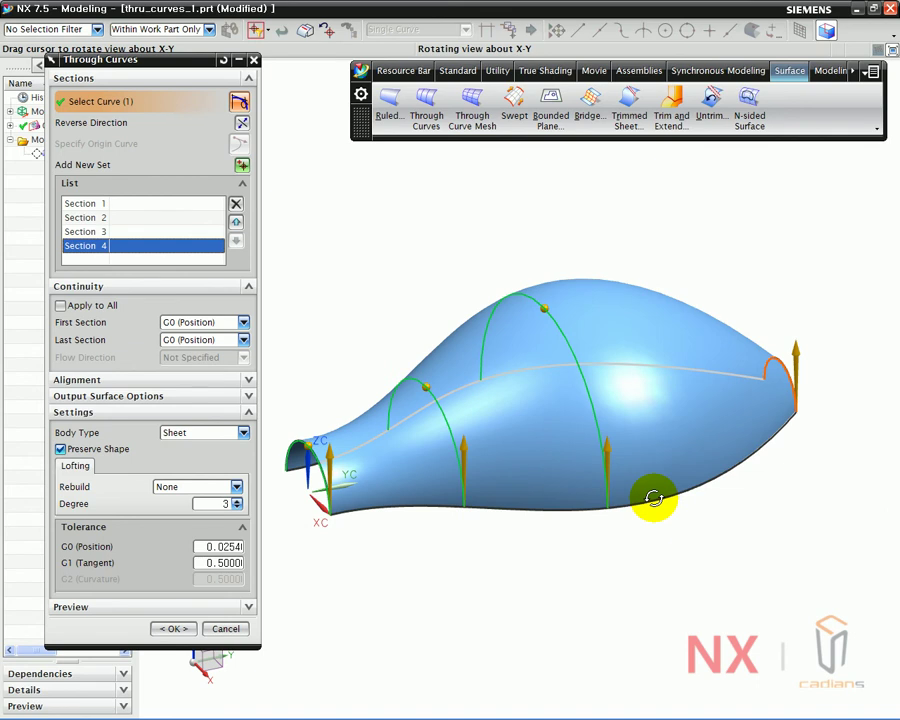
Step: Insert the skipped fourth arc as a new section directly after Section 3 and accept the edited Through Curves surface
middle_click_drag(653, 499, 603, 526)
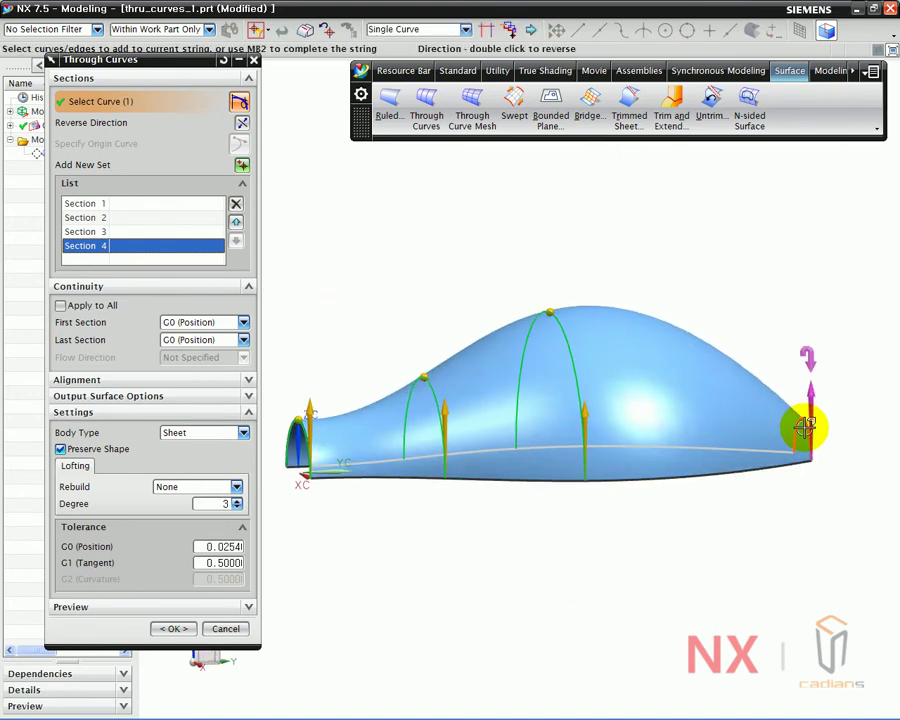
middle_click_drag(502, 311, 478, 261)
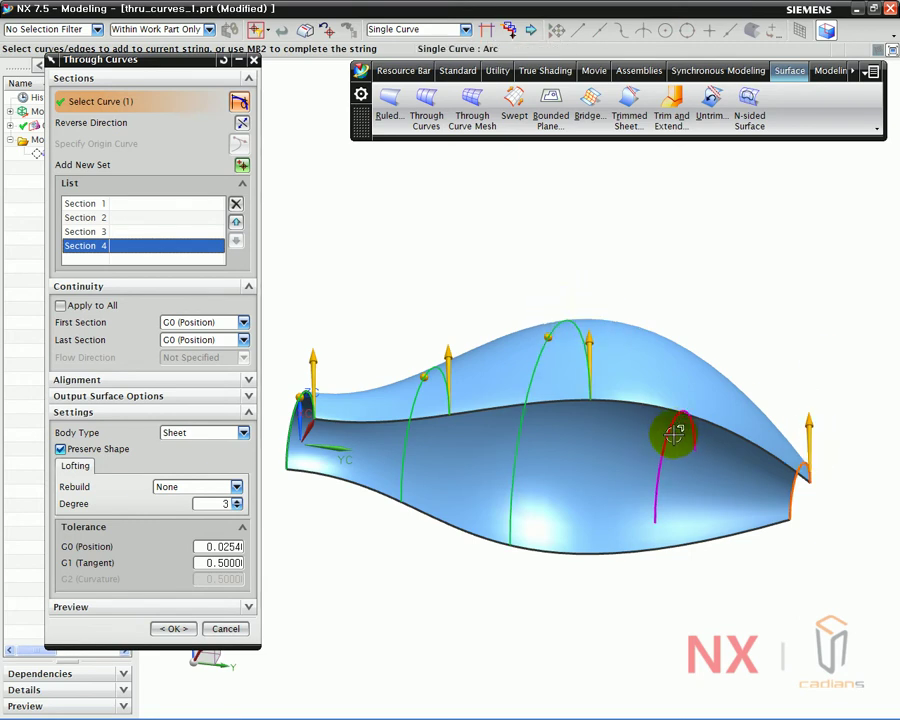
middle_click_drag(674, 430, 607, 275)
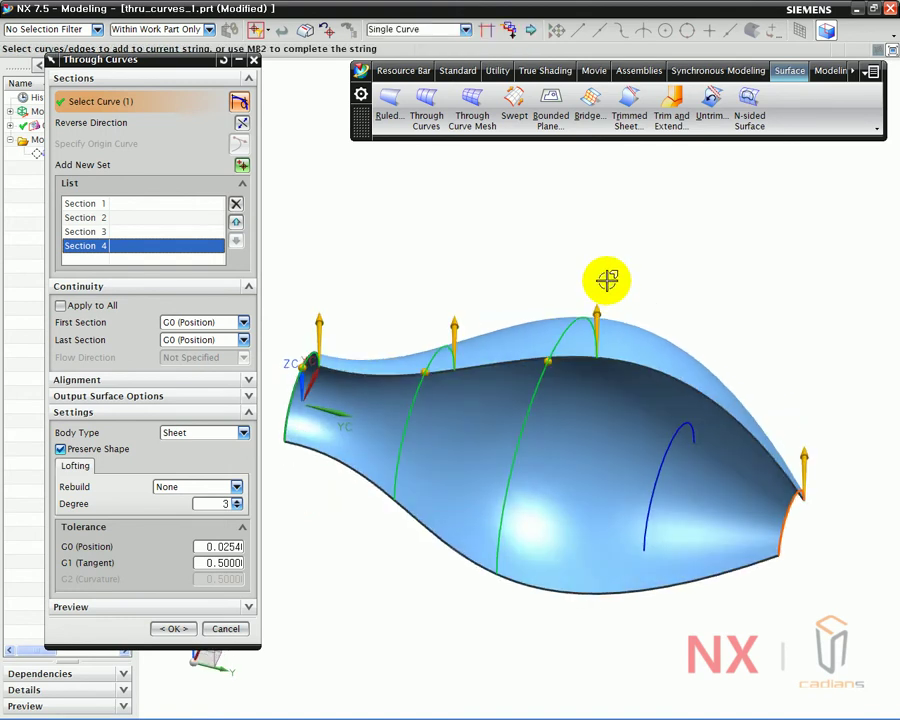
left_click(92, 233)
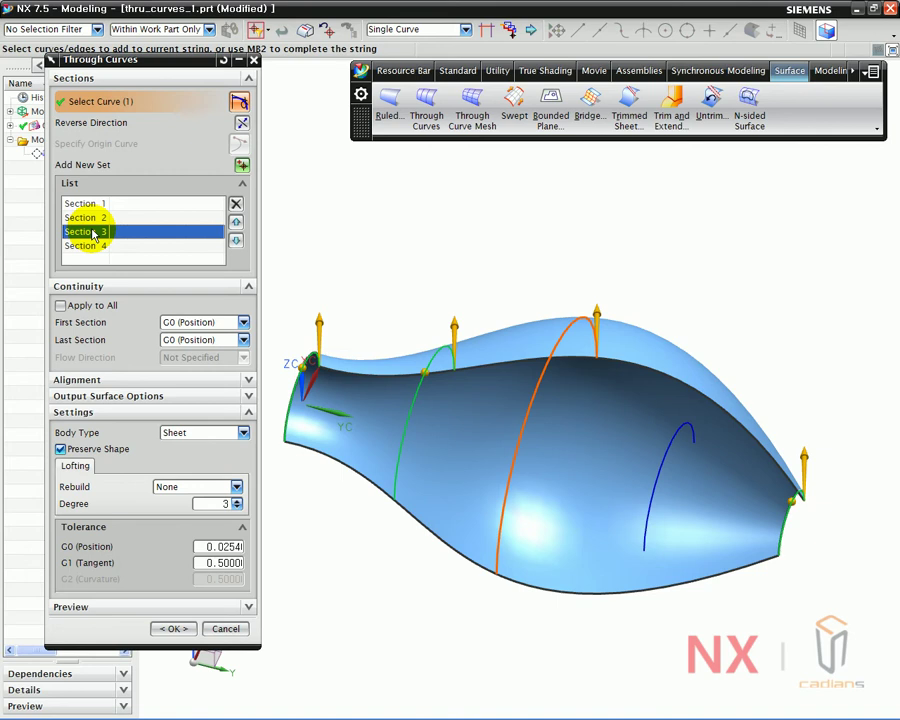
left_click(242, 165)
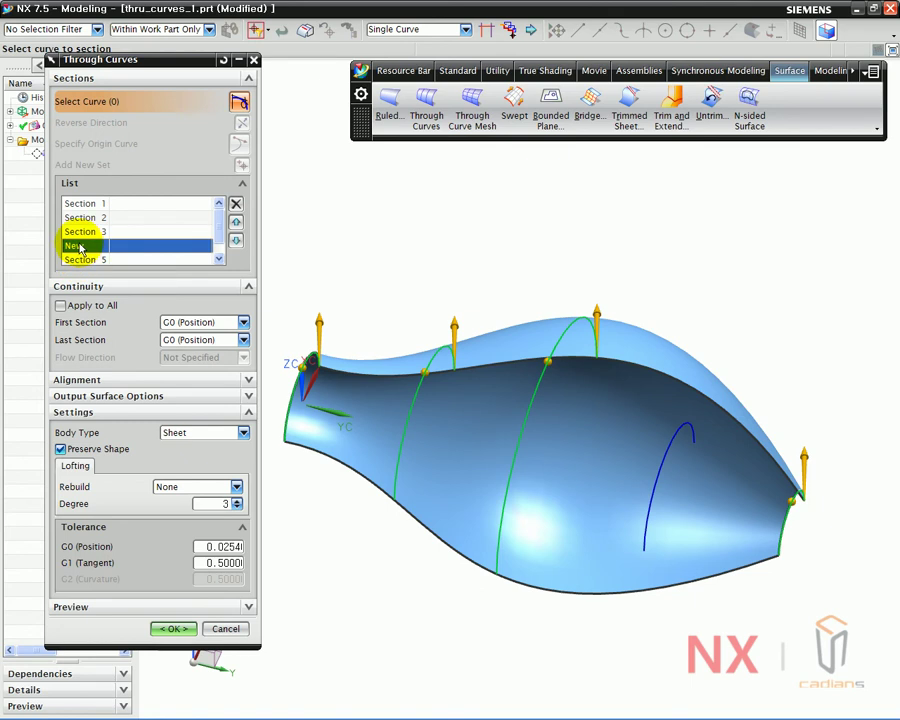
left_click(219, 257)
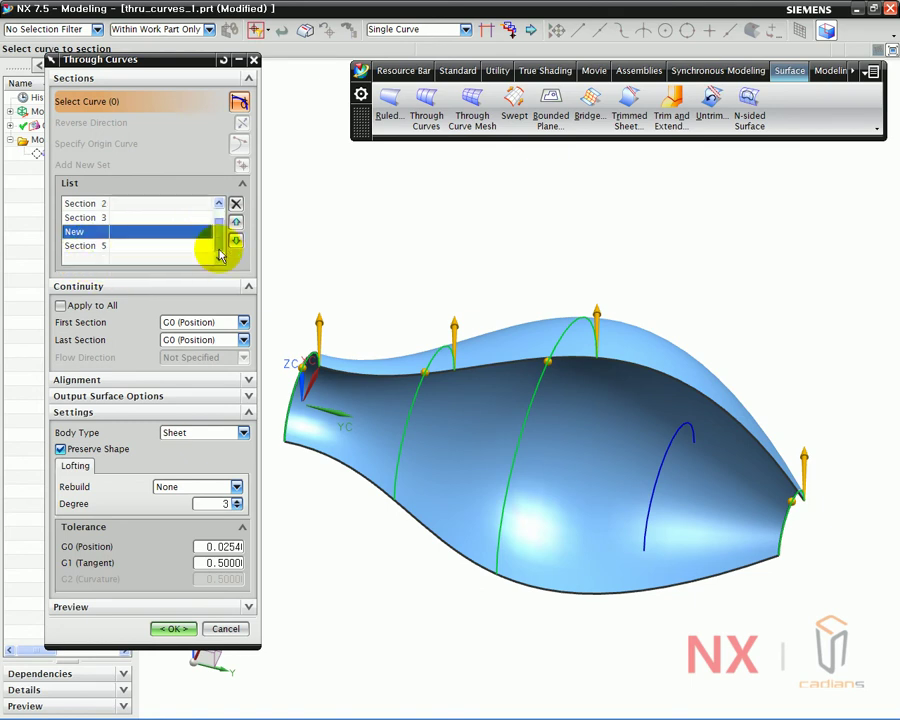
left_click(691, 443)
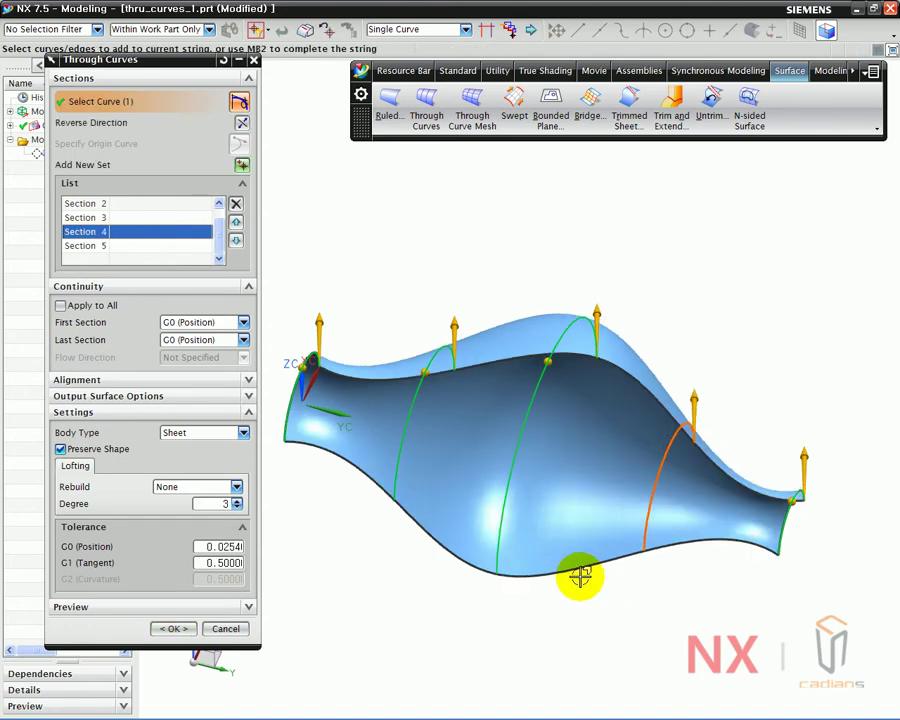
middle_click_drag(613, 382, 687, 493)
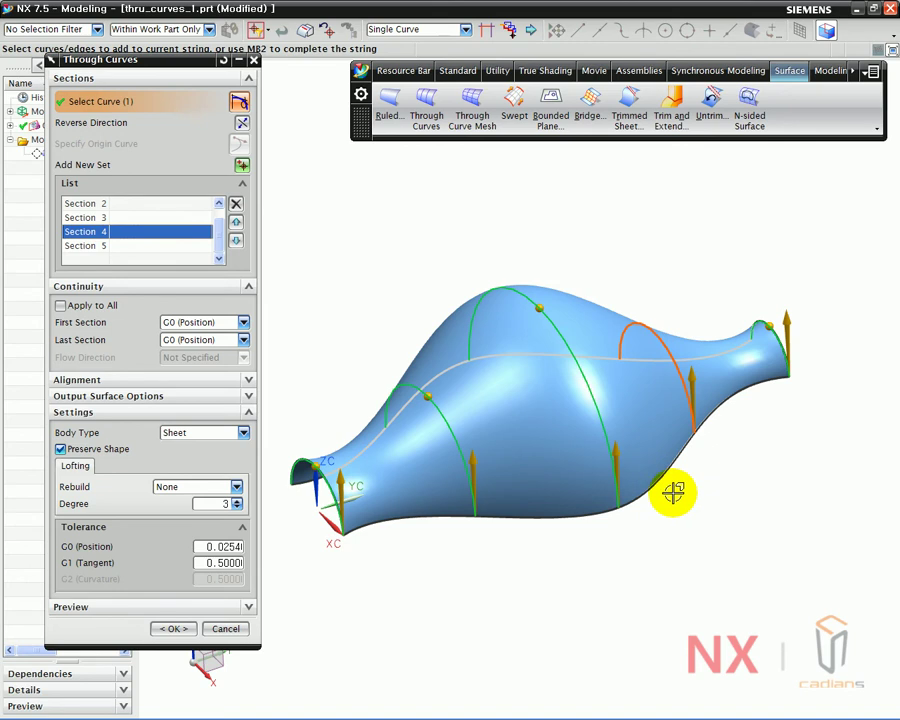
left_click(172, 628)
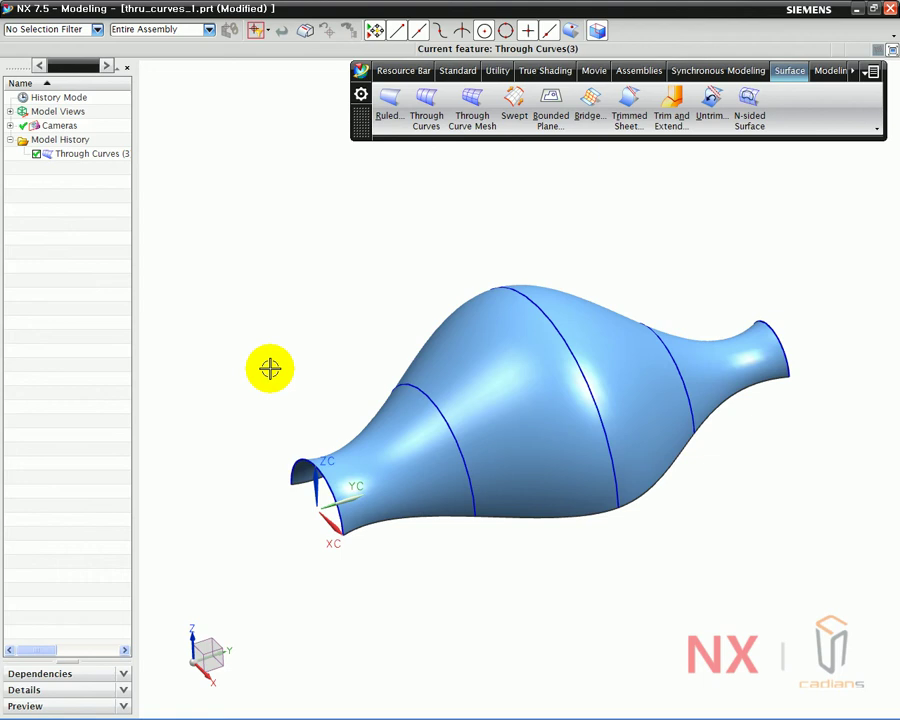
Step: Reopen the Through Curves feature to review its section list and reordering options, and close it without editing anything
middle_click_drag(379, 324, 363, 337, "shift")
left_click(478, 407)
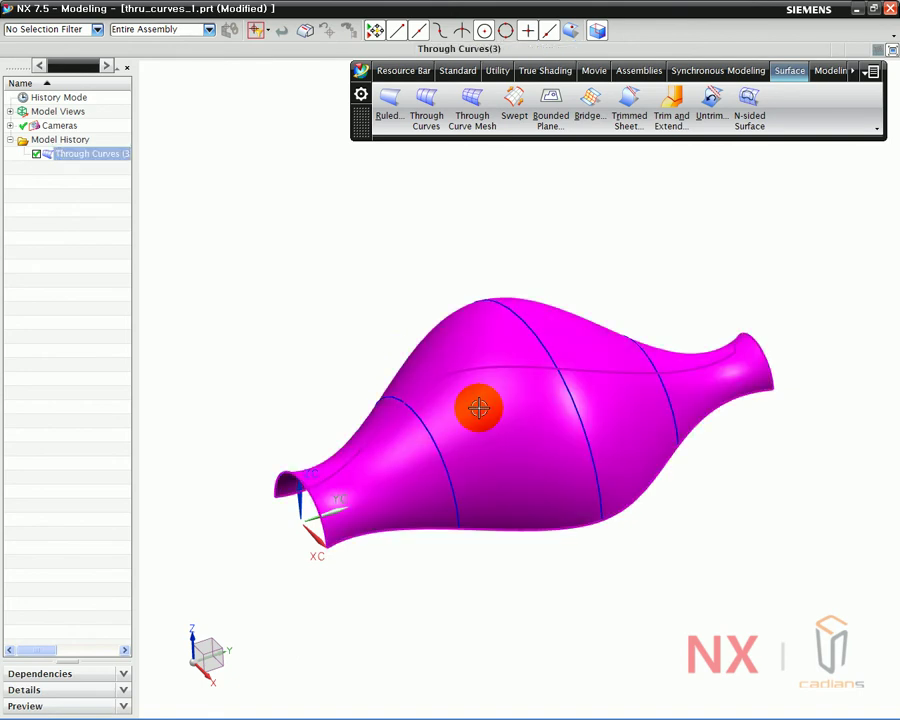
key("Escape")
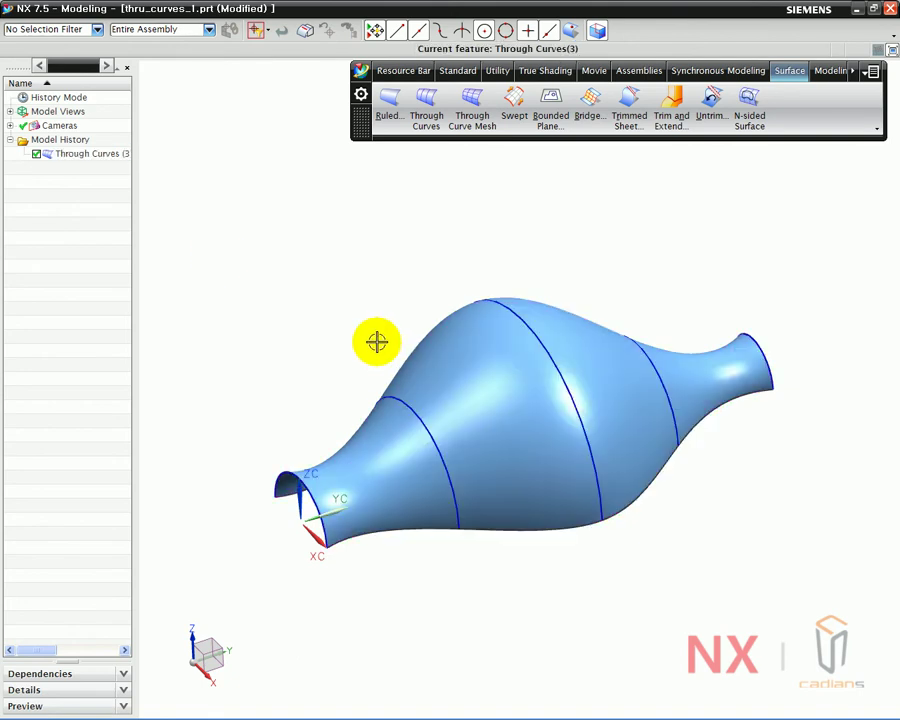
double_click(441, 364)
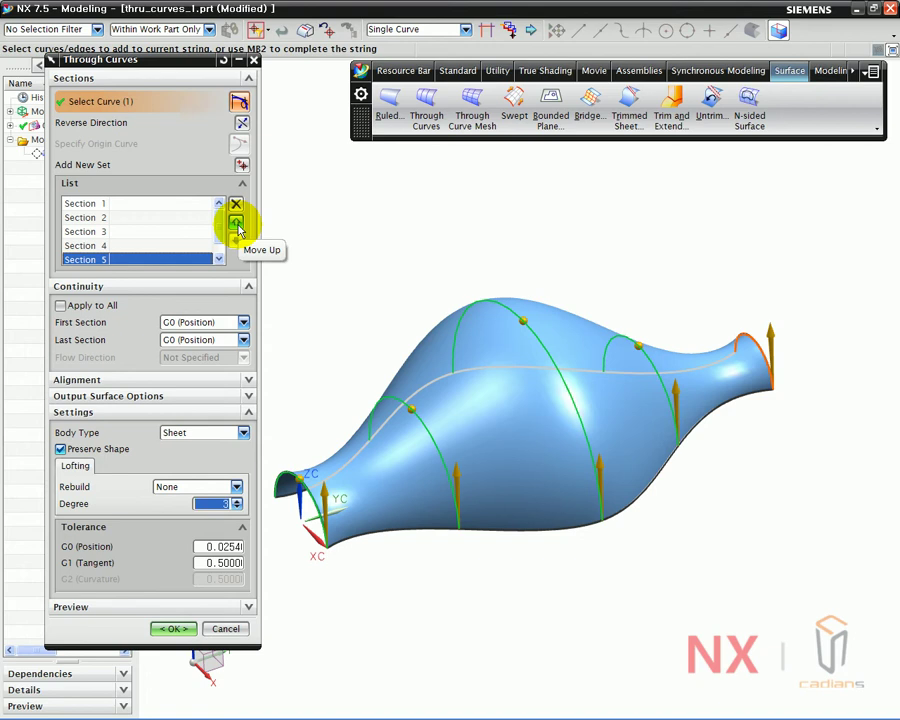
middle_click(218, 632)
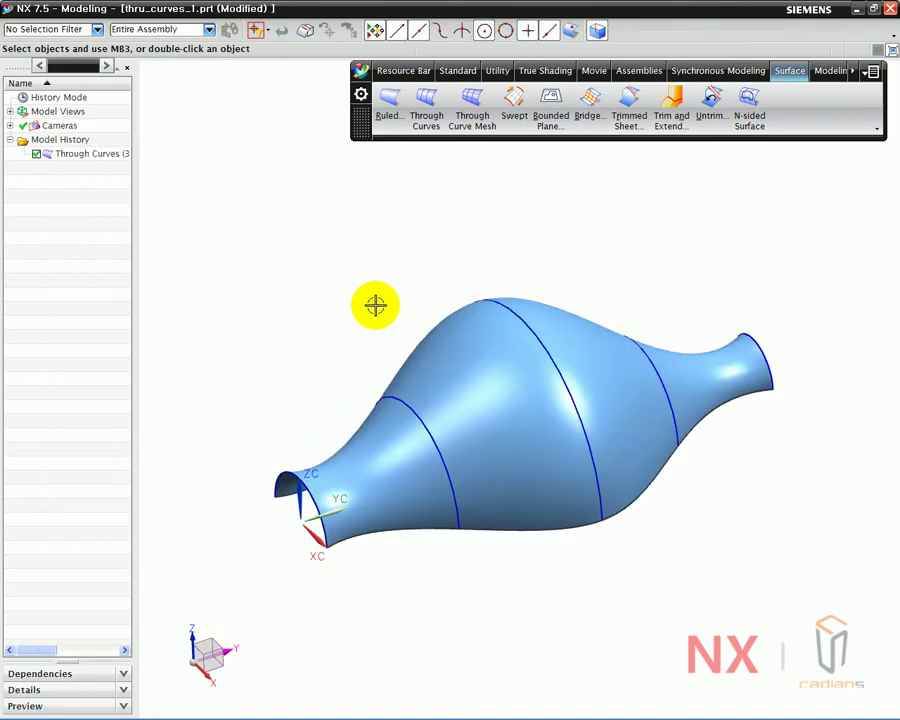
middle_click(376, 302)
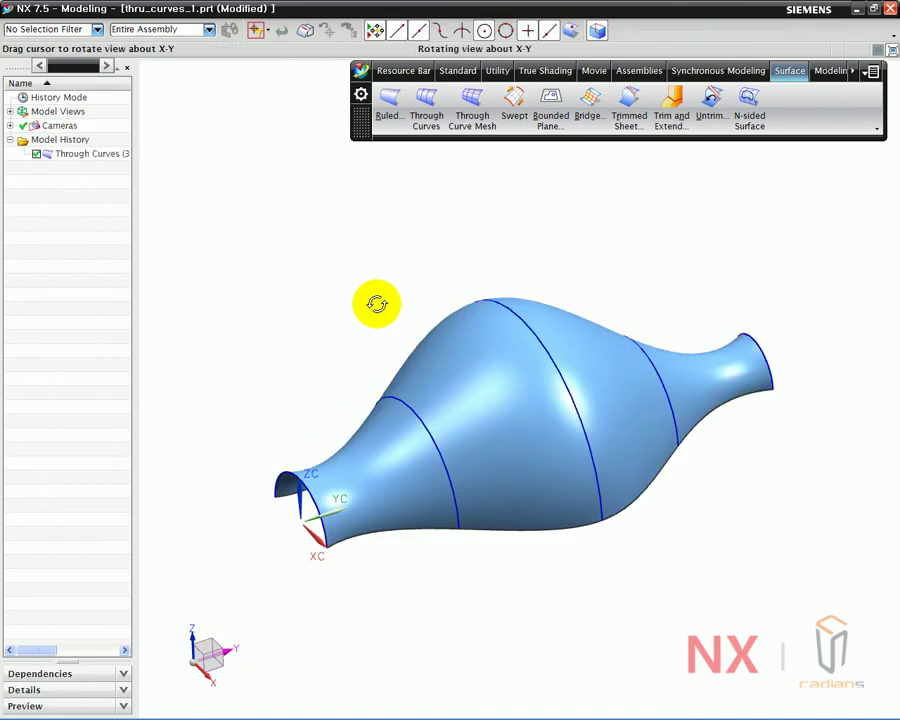
Step: Switch to the open part thru_curves_2.prt
left_click(361, 71)
mouse_move(412, 304)
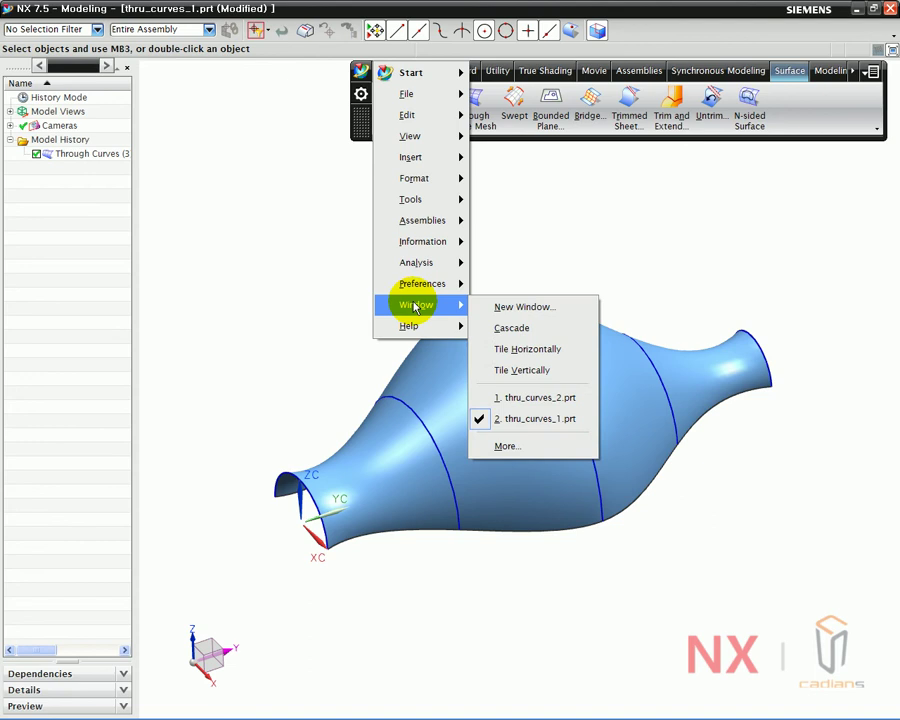
left_click(566, 406)
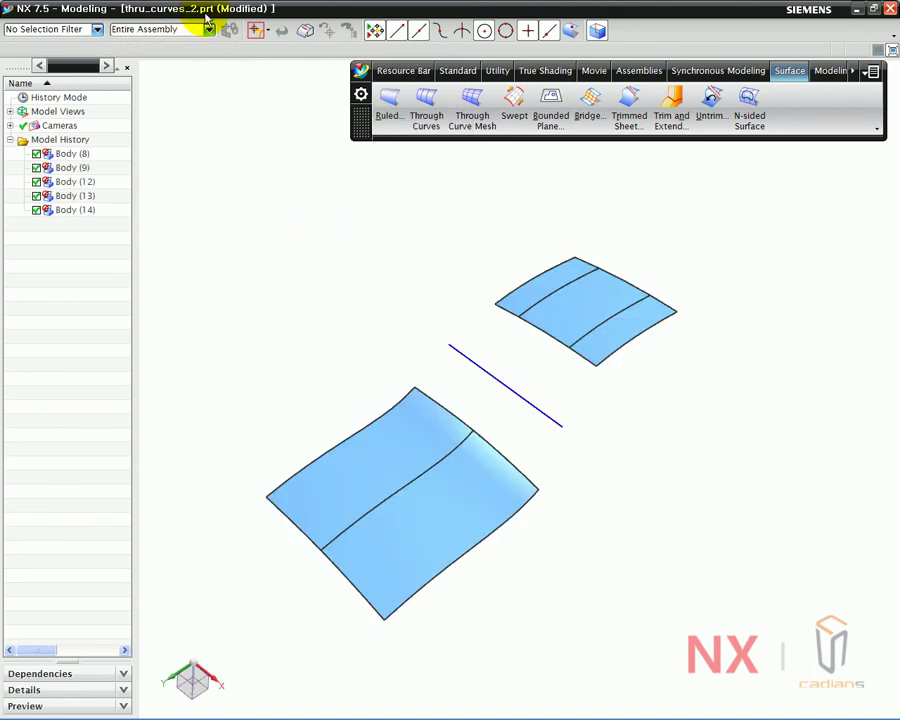
mouse_move(396, 289)
middle_mouse_down()
mouse_move(382, 263)
mouse_move(391, 288)
middle_mouse_up()
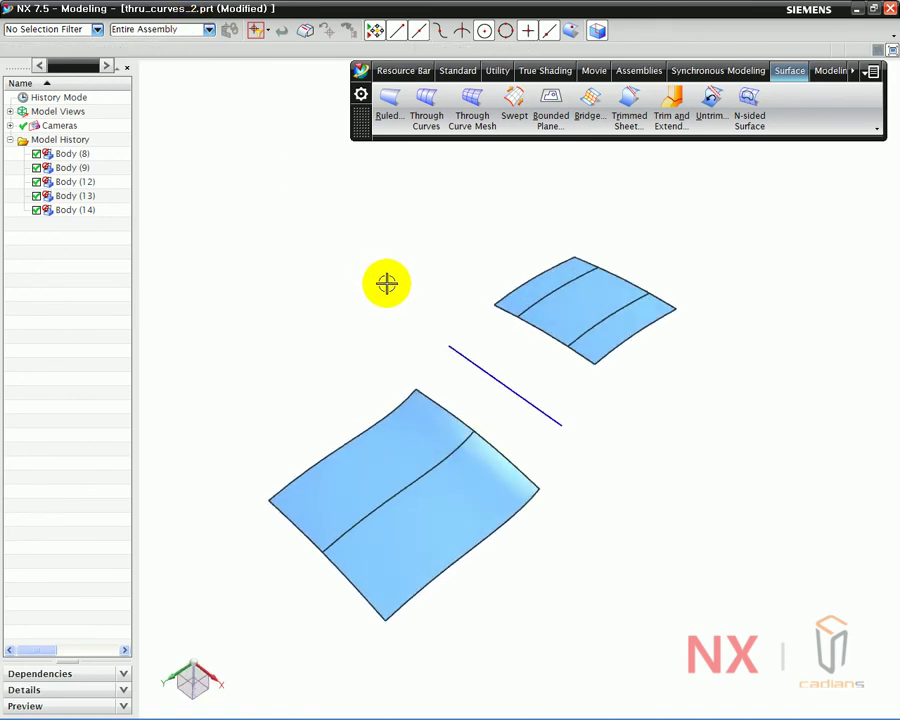
left_click_drag(541, 487, 405, 379)
left_click_drag(562, 426, 462, 362)
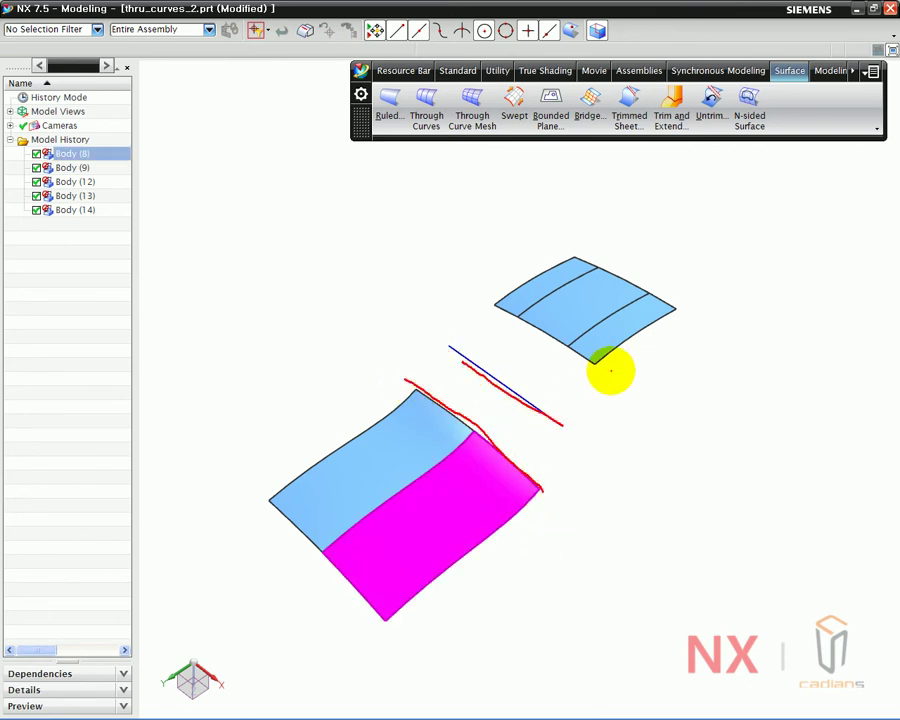
left_click_drag(596, 364, 483, 301)
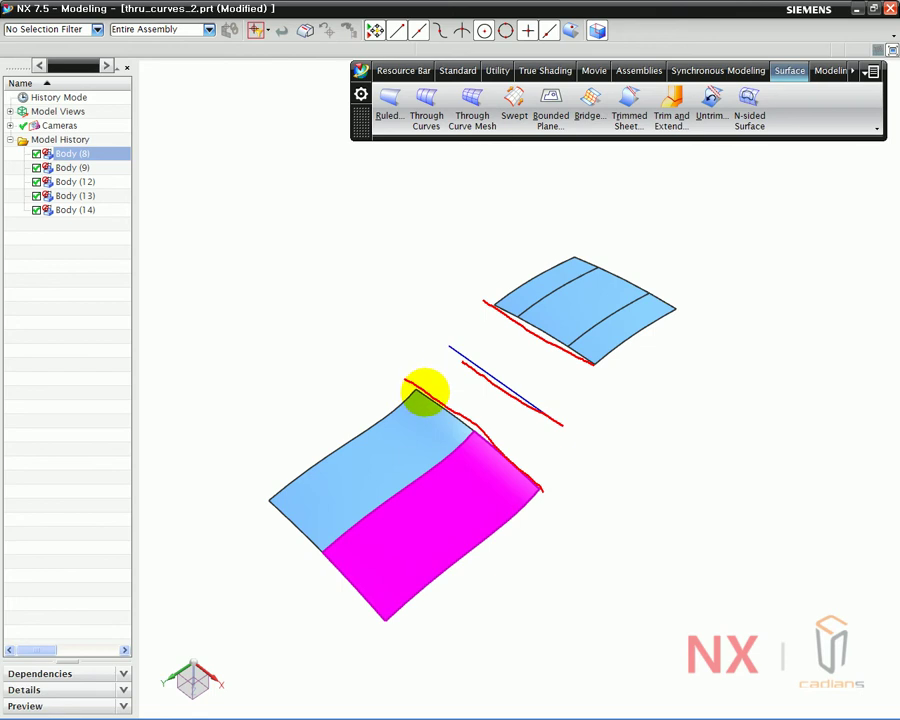
mouse_move(556, 489)
left_mouse_down()
mouse_move(559, 501)
mouse_move(565, 490)
mouse_move(565, 514)
mouse_move(639, 486)
mouse_move(643, 526)
mouse_move(679, 510)
mouse_move(713, 514)
mouse_move(693, 516)
left_mouse_up()
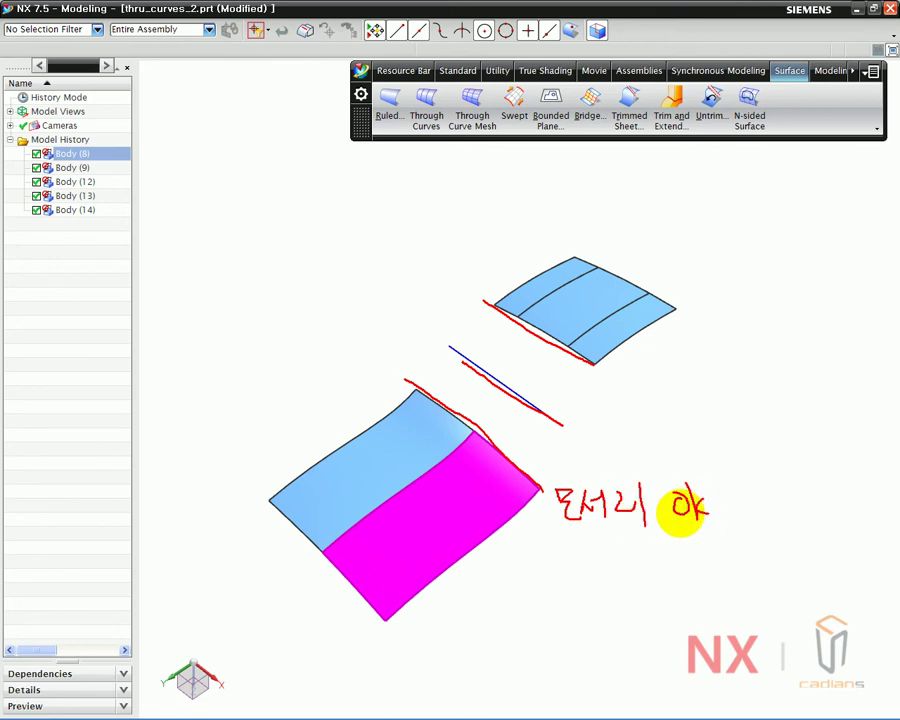
key("Escape")
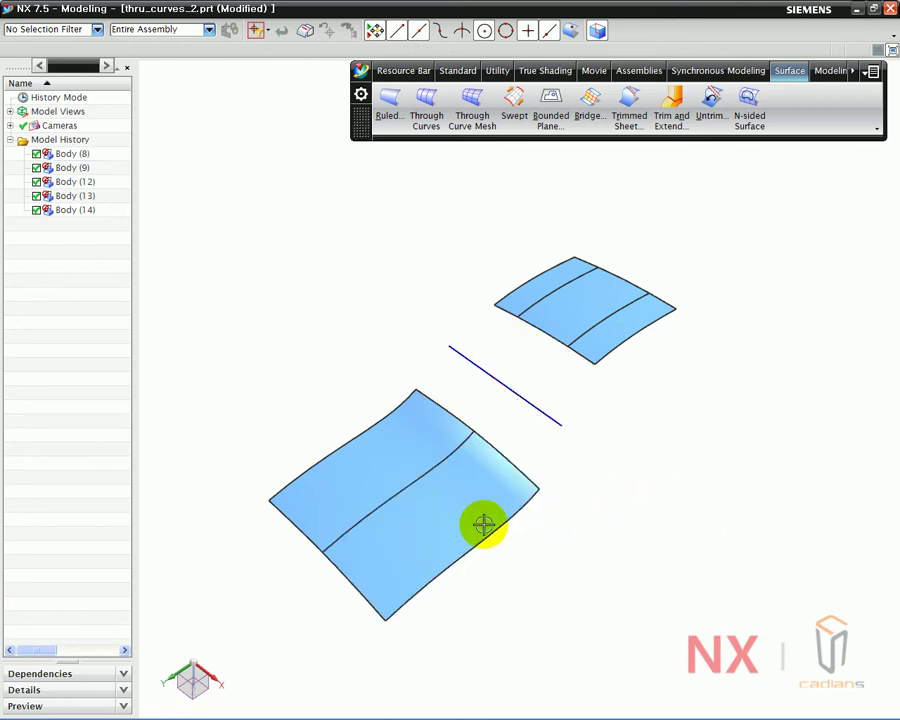
left_click(539, 501)
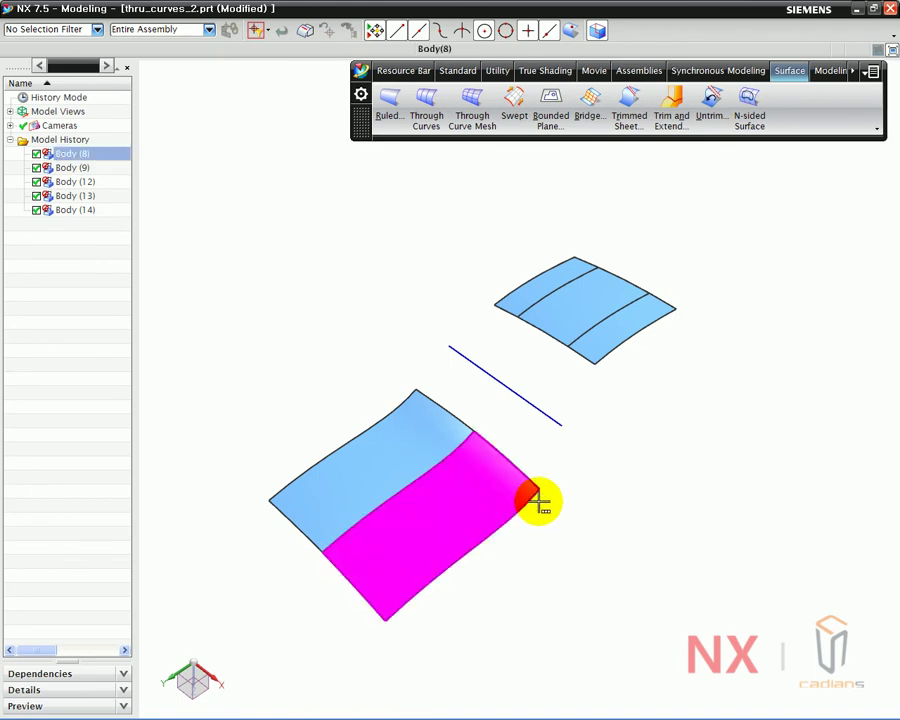
key("Escape")
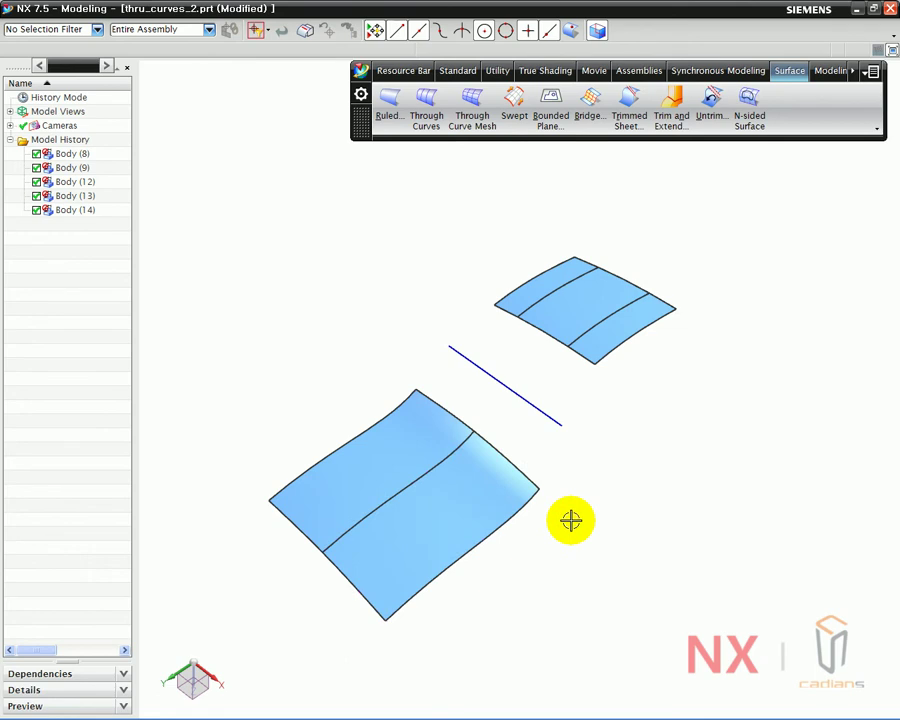
left_click(517, 462)
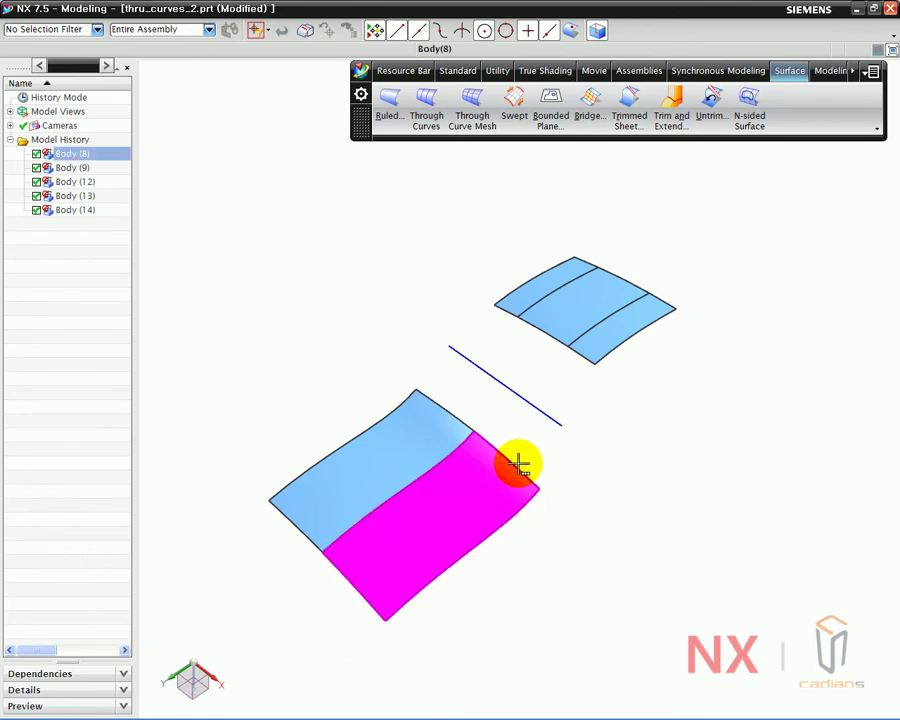
key("Escape")
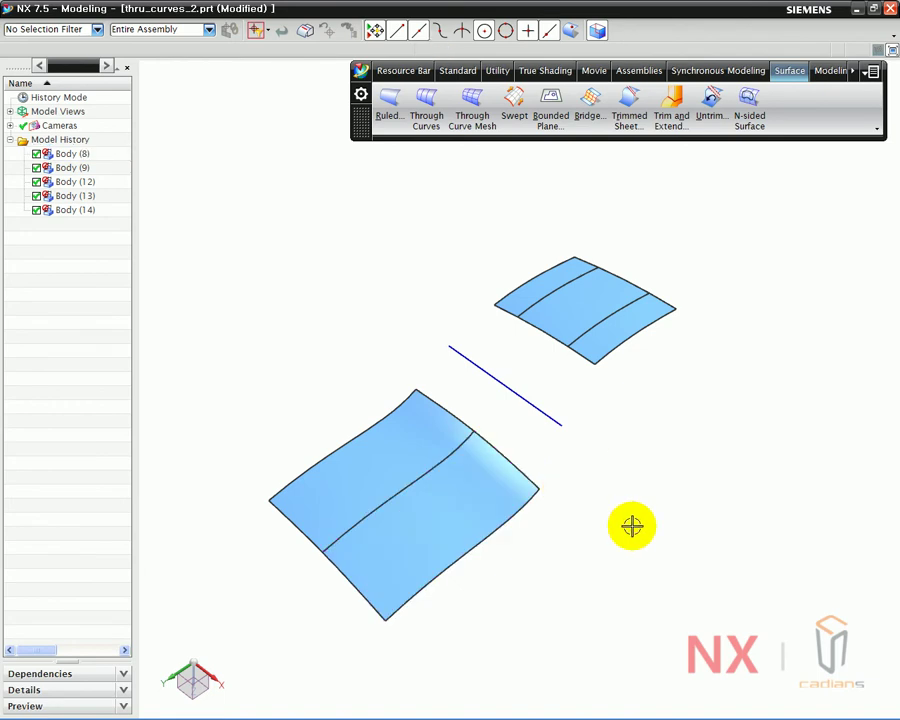
Step: Start a new Through Curves surface, reset its settings to the defaults and show the section list
left_click(425, 125)
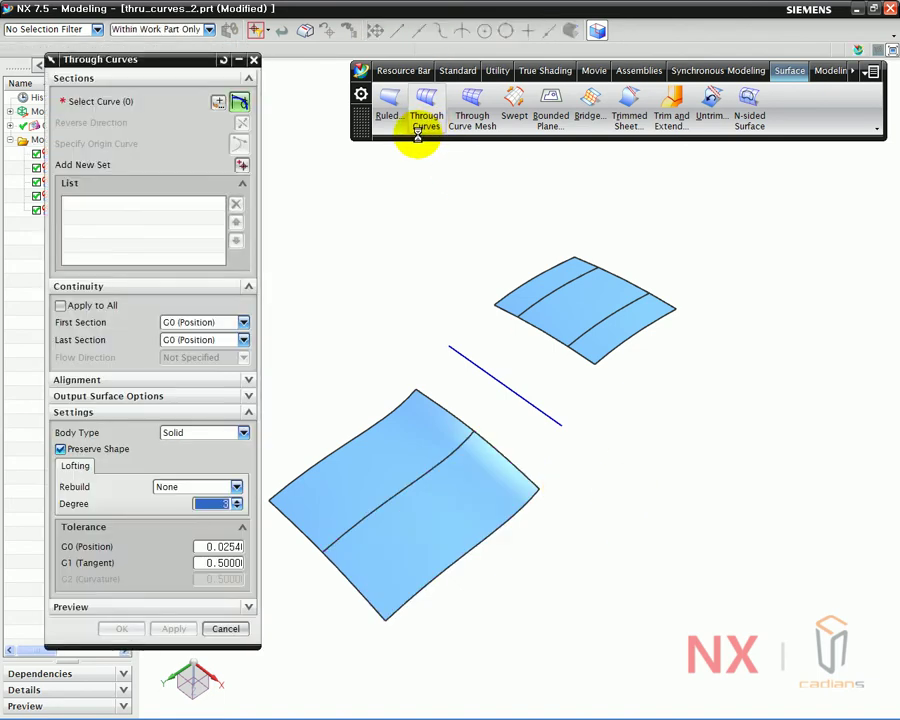
left_click_drag(214, 61, 183, 87)
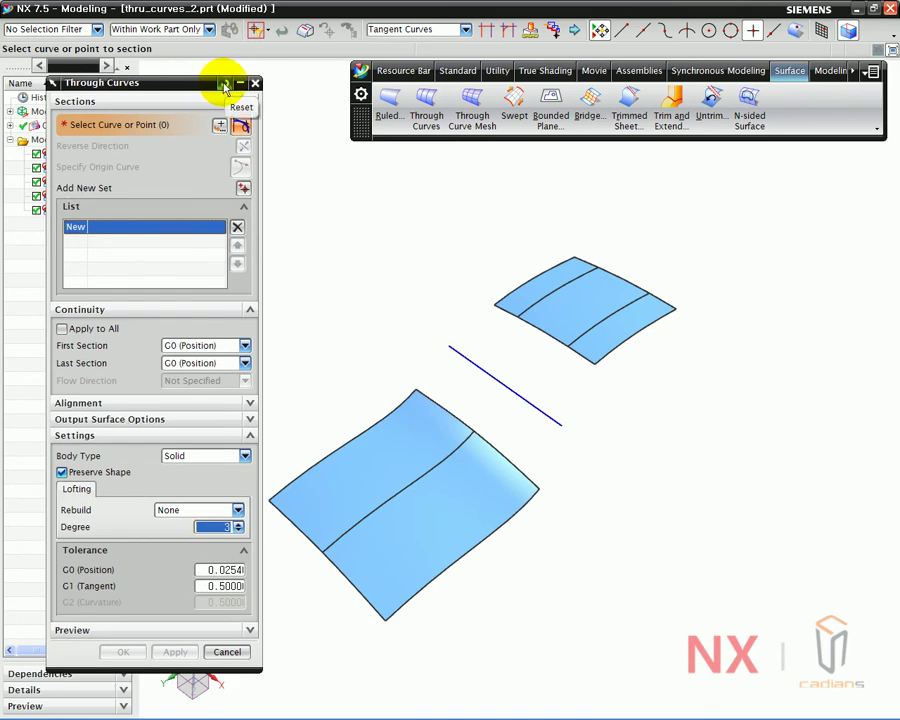
left_click(225, 85)
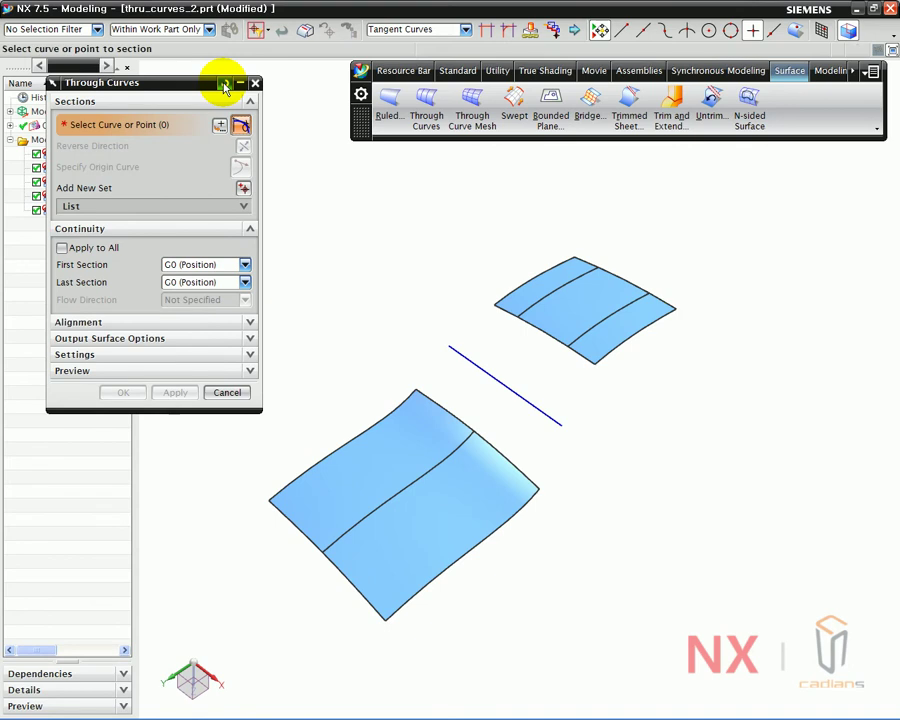
left_click(135, 207)
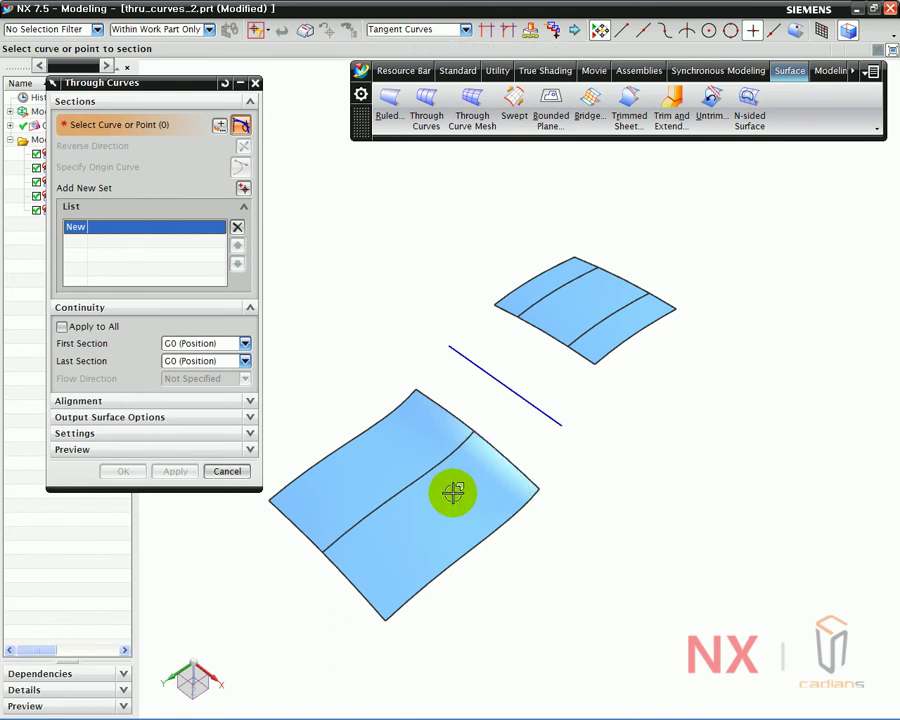
Step: Define Section 1 from the larger sheets' tangent edges facing the blue line, and Section 2 from the blue line itself
left_click(531, 477)
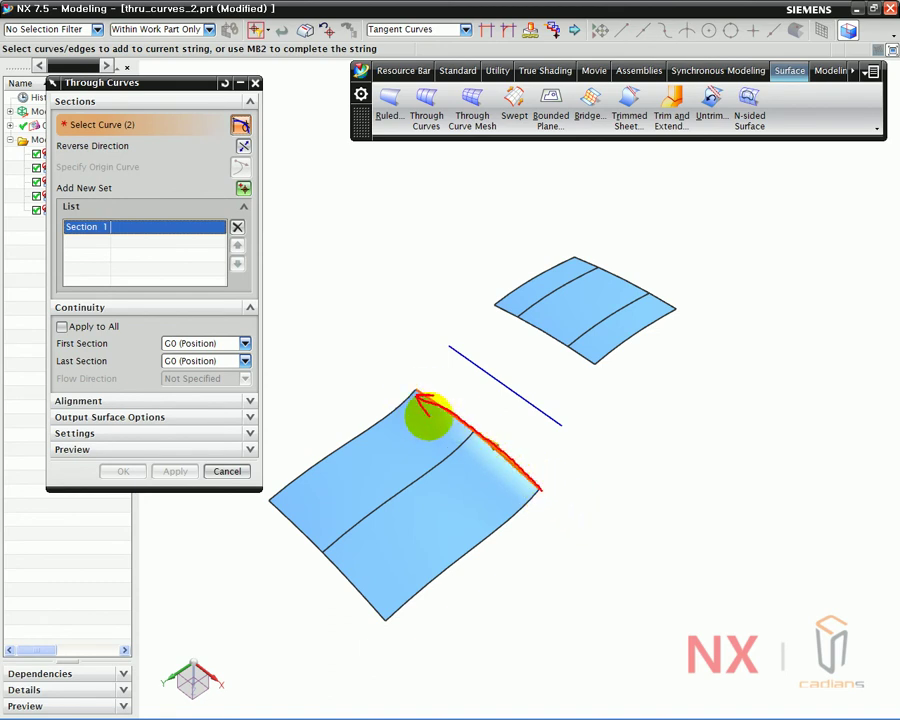
mouse_move(441, 52)
left_mouse_down()
mouse_move(384, 4)
mouse_move(438, 48)
mouse_move(357, 156)
mouse_move(401, 357)
mouse_move(411, 361)
left_mouse_up()
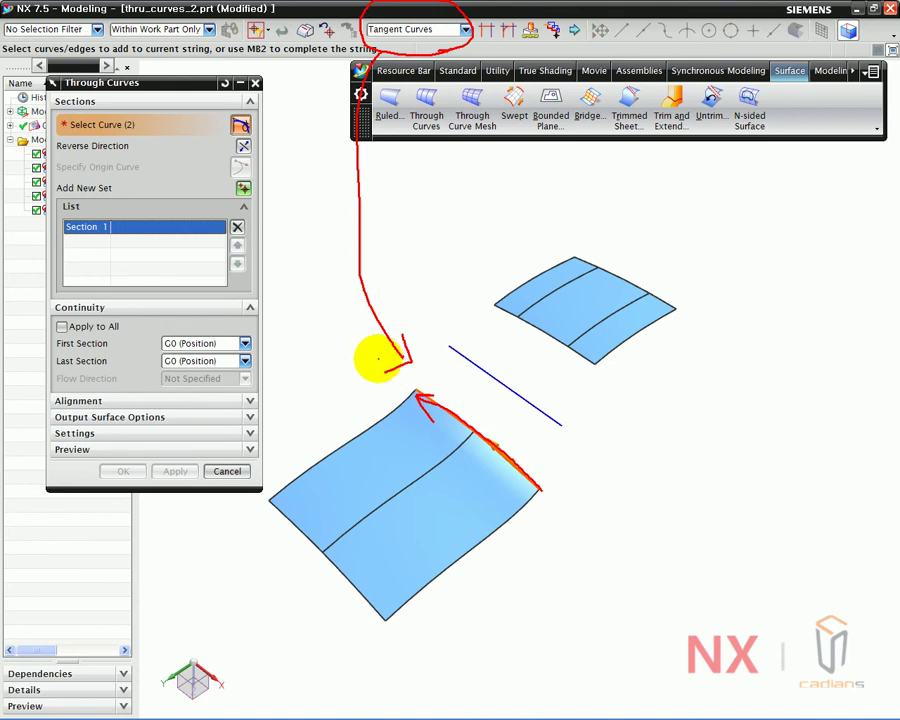
key("Escape")
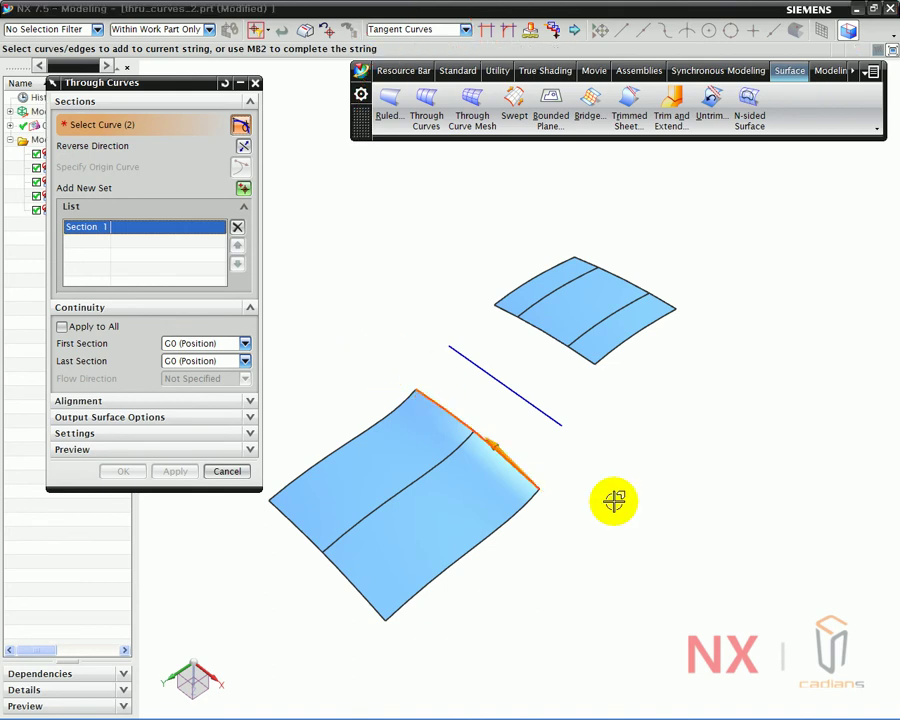
middle_click(572, 455)
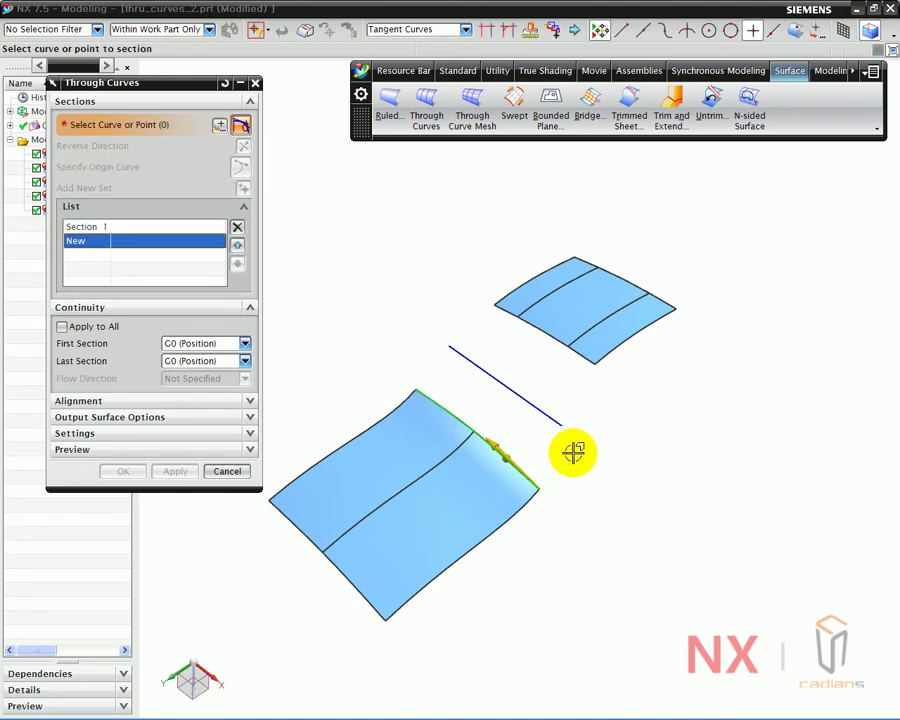
left_click(546, 411)
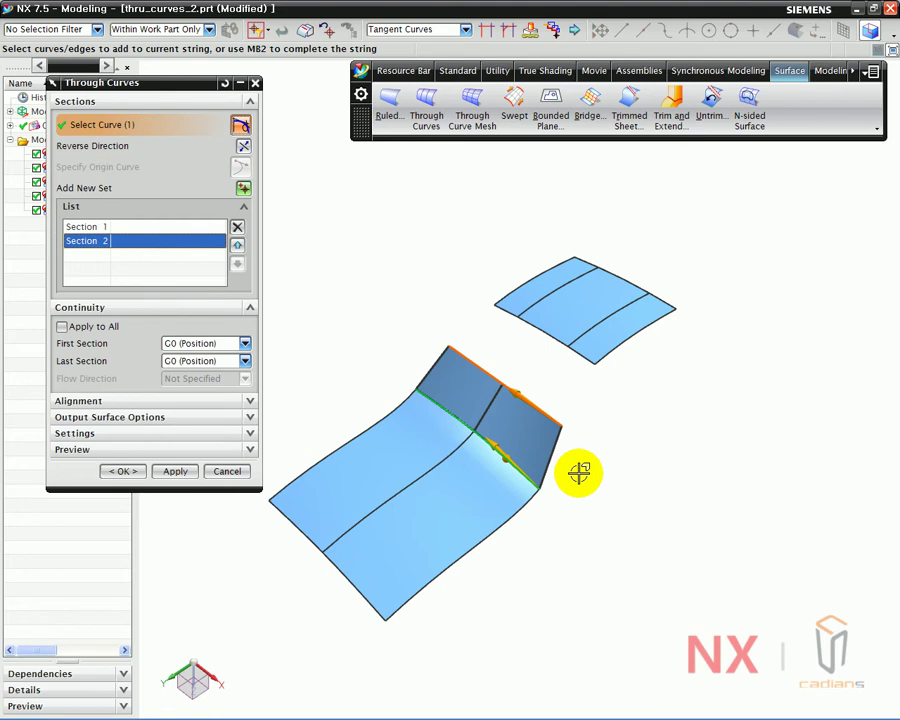
middle_click(604, 415)
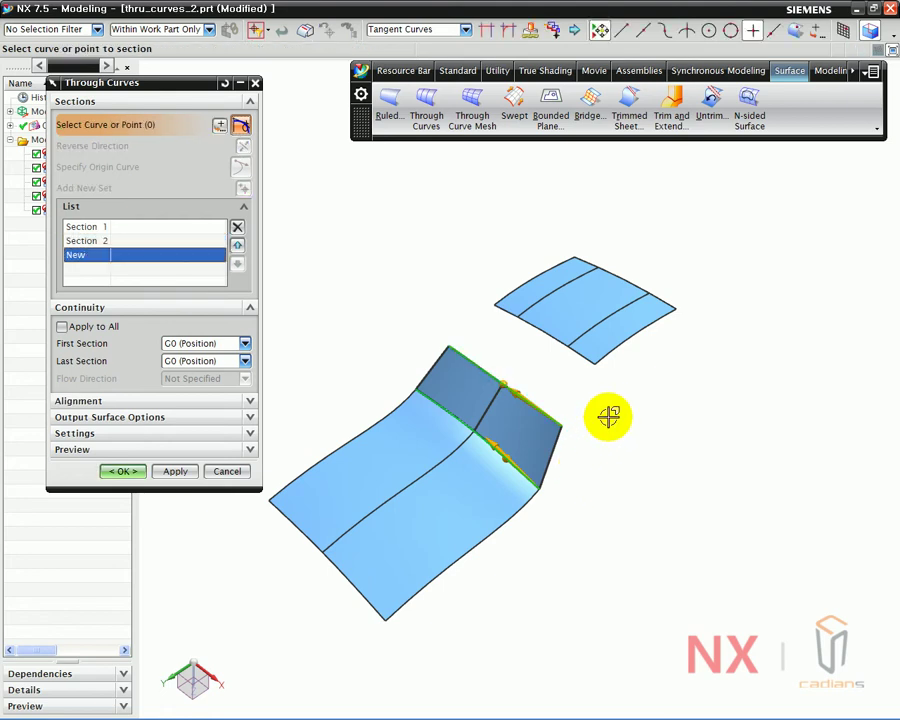
Step: Define Section 3 from the smaller sheets' tangent edges facing the blue line and create the Through Curves surface
left_click(585, 361)
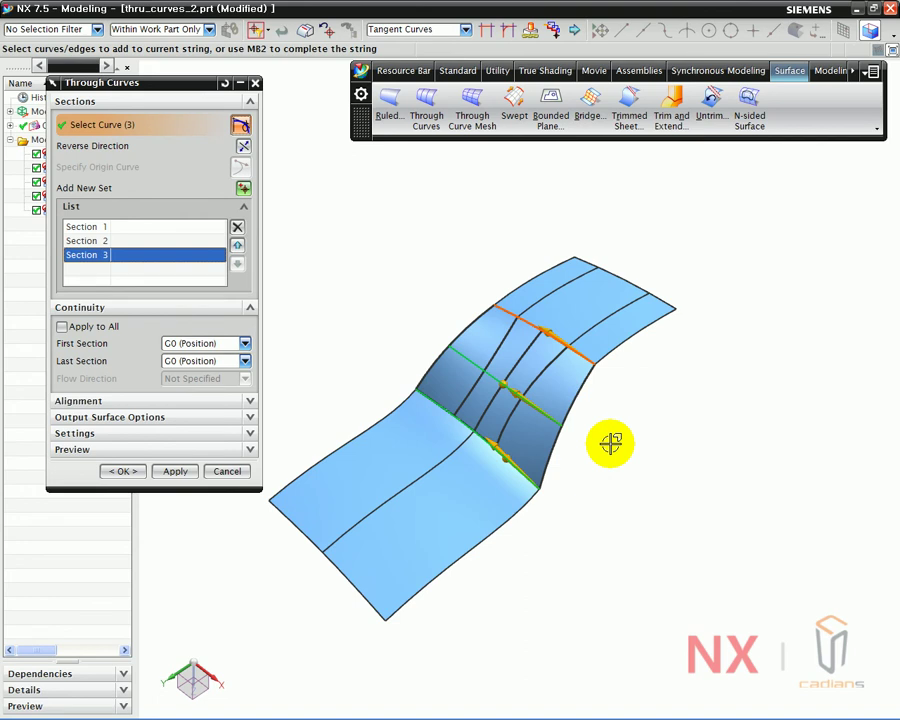
left_click(126, 471)
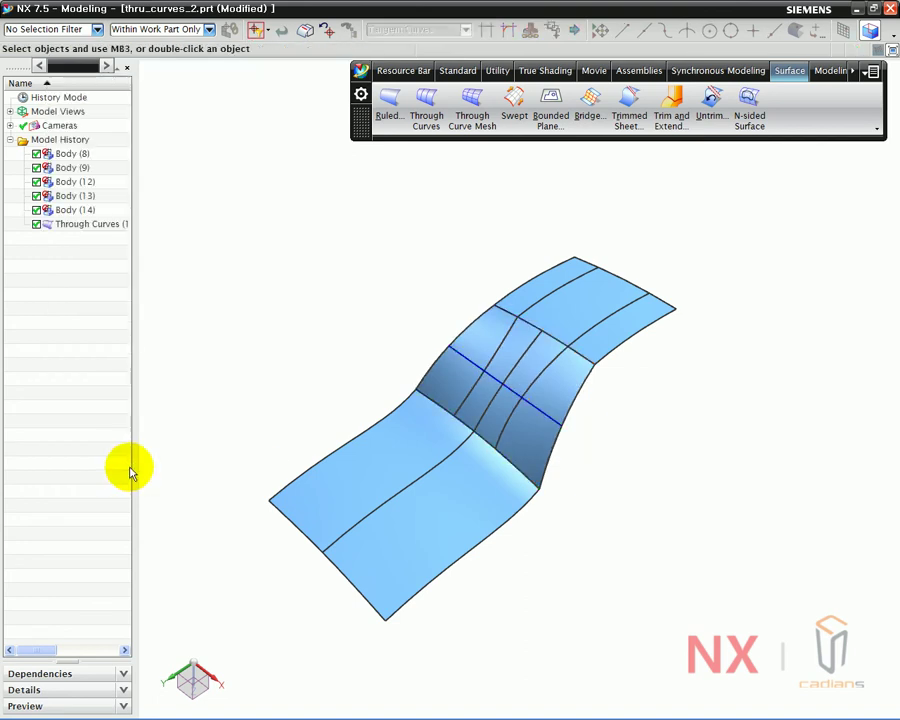
Step: Examine from the side how the new surface meets the larger and smaller sheets at its two end edges
middle_click_drag(372, 372, 390, 356)
scroll(426, 341, "up", 5)
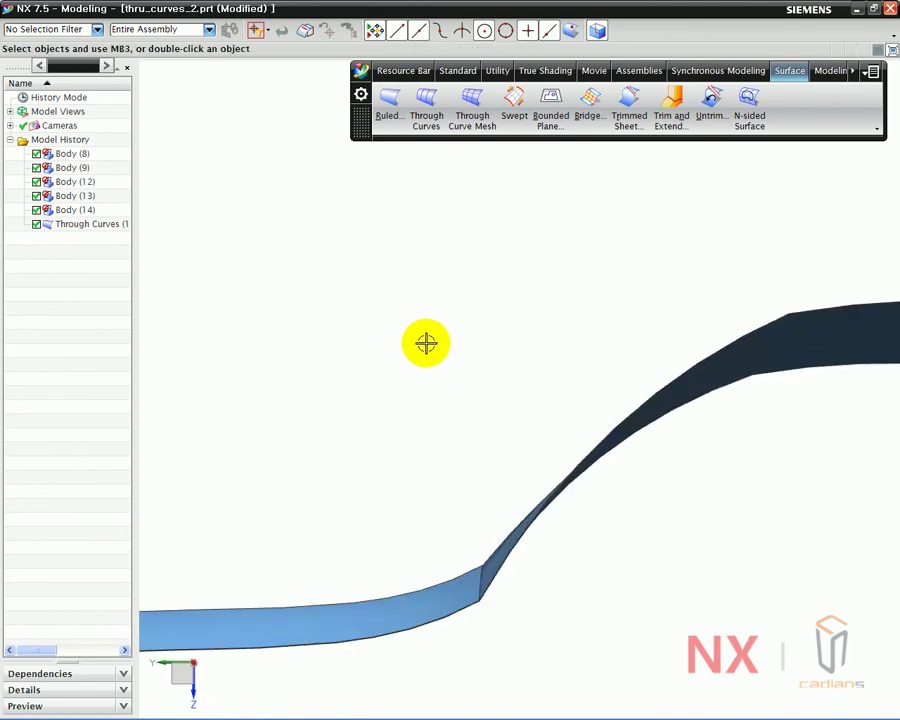
middle_click_drag(428, 340, 355, 340)
key("ctrl+2")
mouse_move(426, 555)
left_mouse_down()
mouse_move(448, 531)
mouse_move(417, 546)
left_mouse_up()
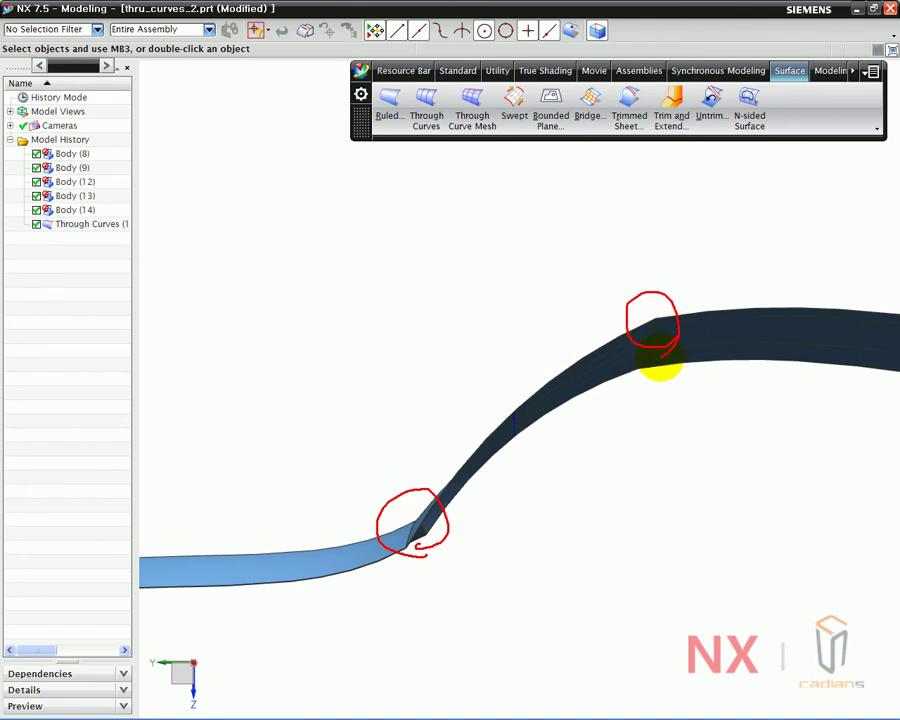
key("Escape")
scroll(588, 400, "down", 5)
mouse_move(582, 392)
middle_mouse_down()
mouse_move(528, 370)
mouse_move(565, 414)
mouse_move(538, 436)
mouse_move(542, 448)
mouse_move(530, 461)
middle_mouse_up()
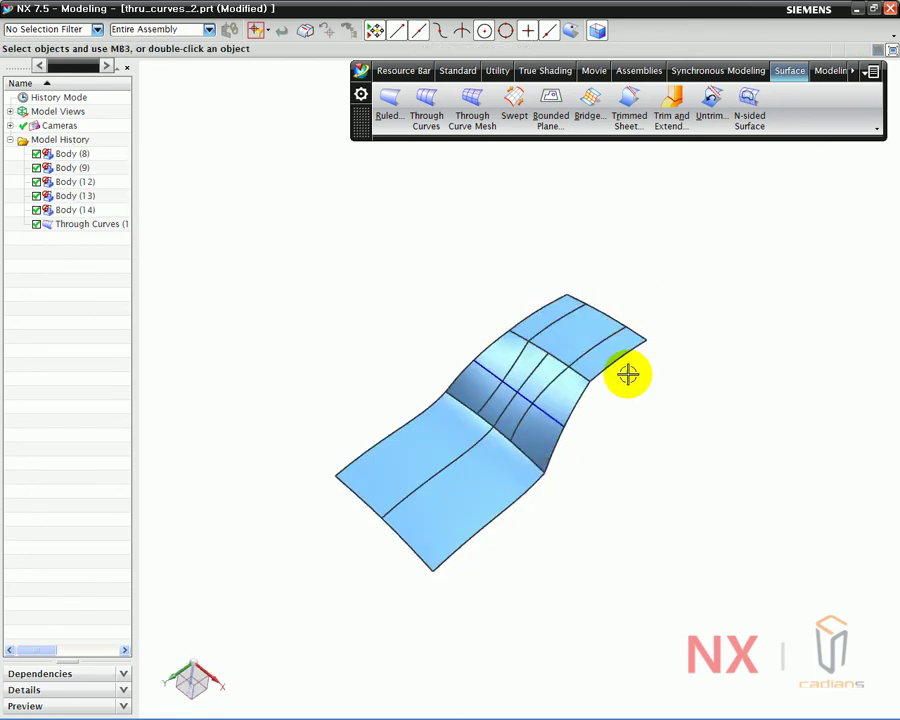
Step: Reopen the Through Curves feature and review the continuity settings of its first and last sections
double_click(514, 373)
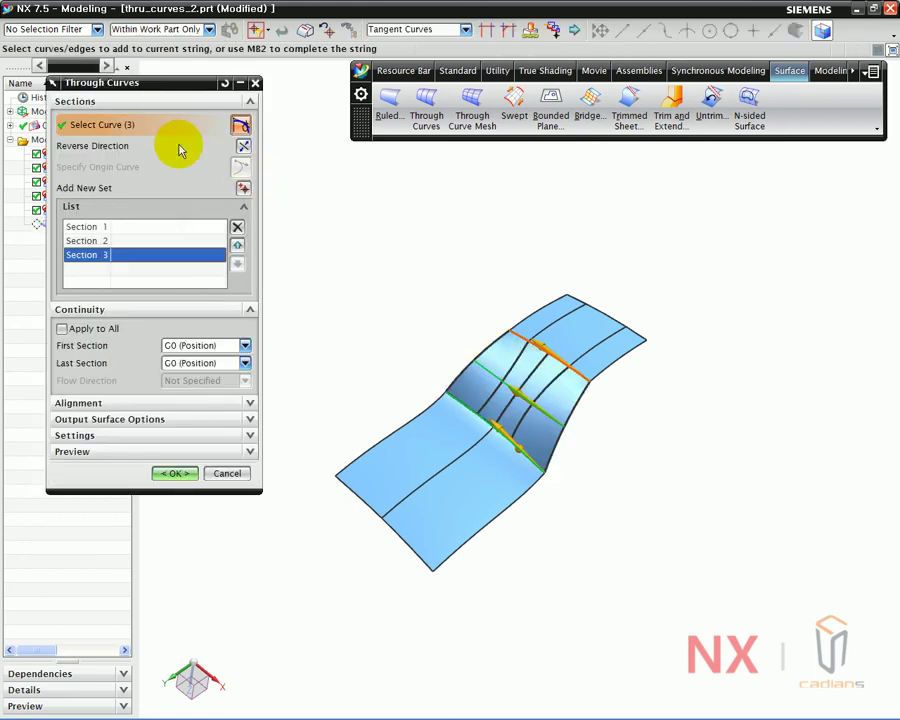
left_click_drag(182, 83, 229, 178)
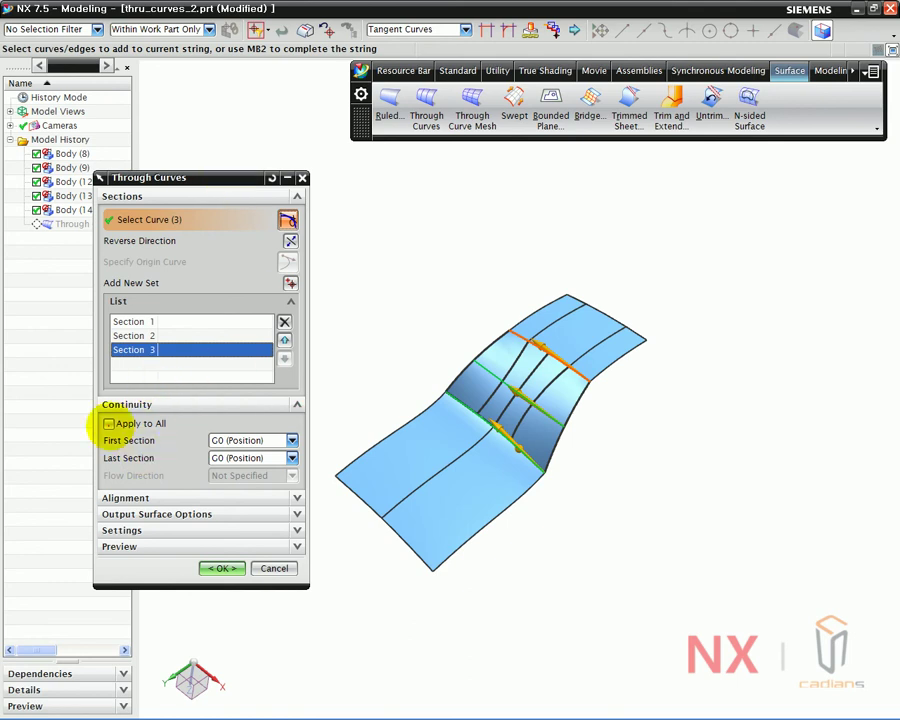
mouse_move(95, 400)
left_mouse_down()
mouse_move(80, 490)
mouse_move(304, 488)
mouse_move(235, 395)
mouse_move(74, 394)
left_mouse_up()
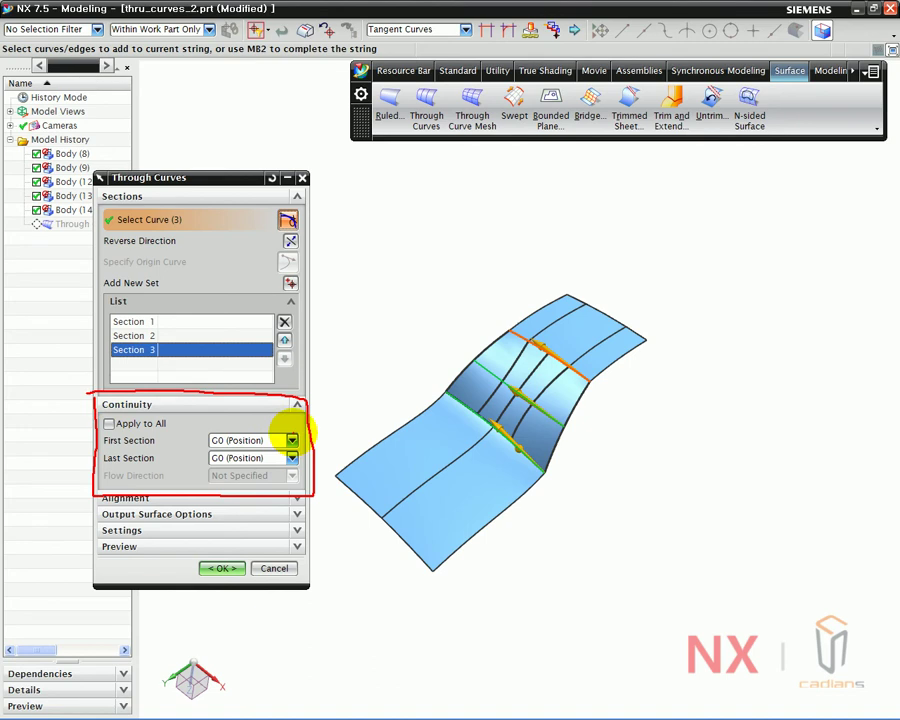
mouse_move(100, 449)
left_mouse_down()
mouse_move(280, 450)
mouse_move(240, 428)
mouse_move(201, 430)
mouse_move(226, 440)
left_mouse_up()
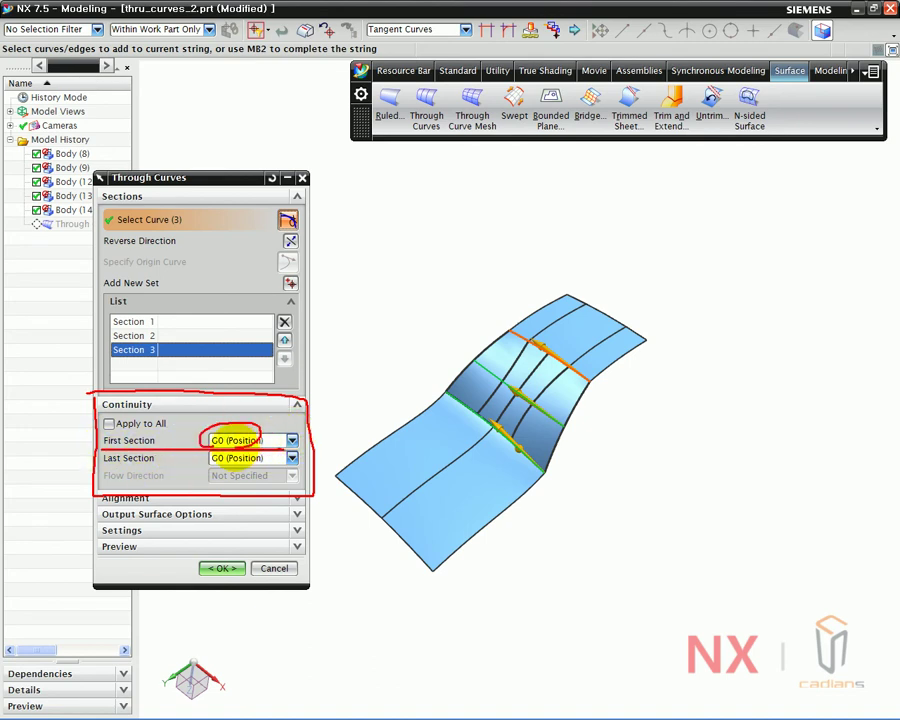
mouse_move(100, 466)
left_mouse_down()
mouse_move(280, 464)
mouse_move(235, 480)
left_mouse_up()
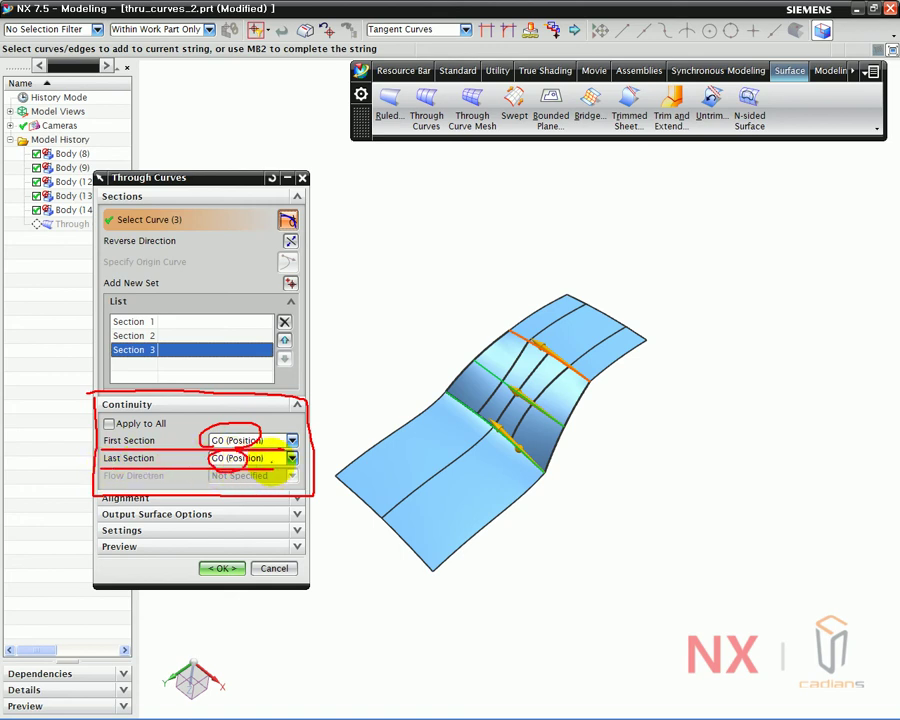
left_click_drag(558, 478, 541, 458)
mouse_move(599, 392)
left_mouse_down()
mouse_move(583, 382)
mouse_move(592, 400)
left_mouse_up()
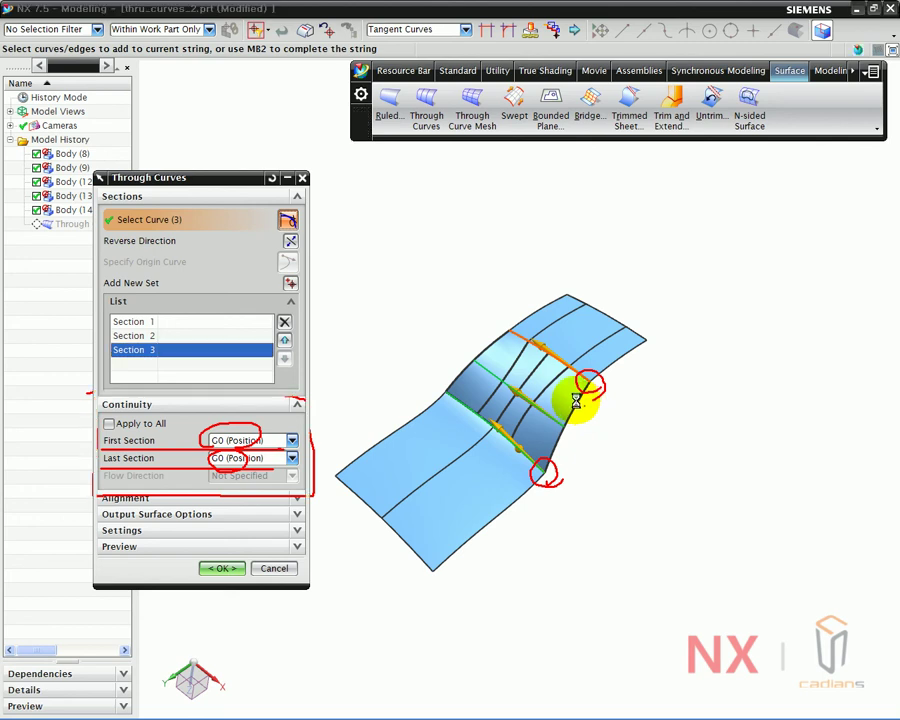
Step: Set the first section's continuity to G1 (Tangent) and constrain it to the two larger sheet faces
left_click(256, 441)
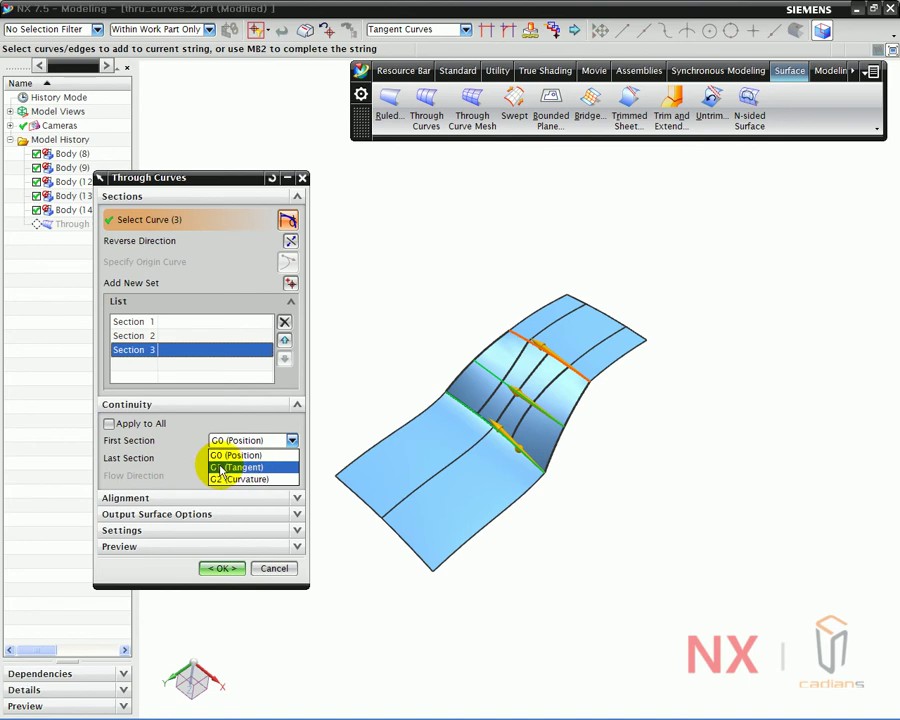
left_click(246, 467)
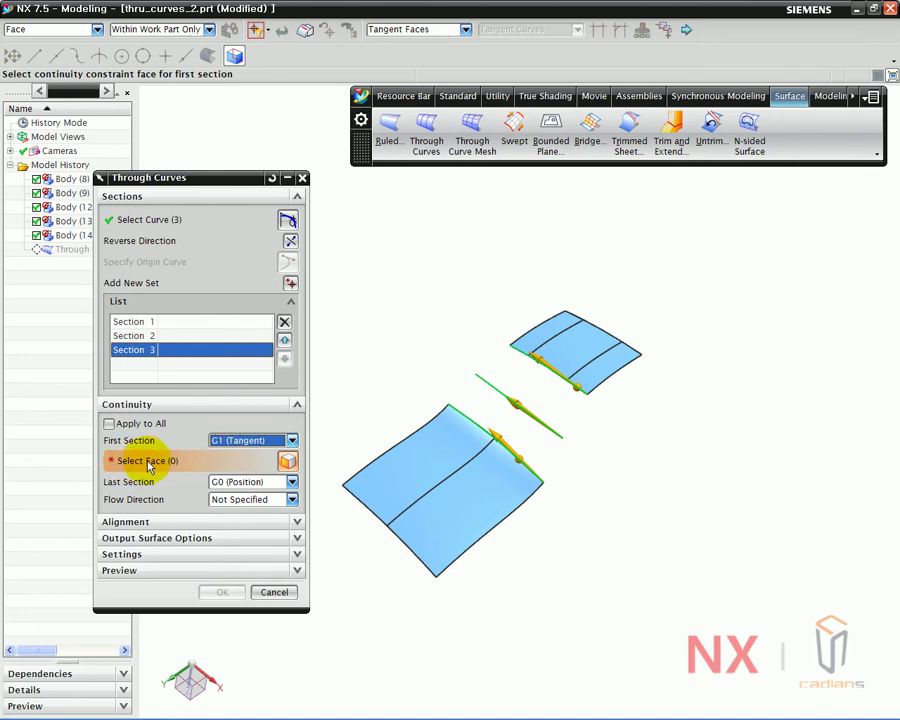
left_click_drag(110, 474, 329, 477)
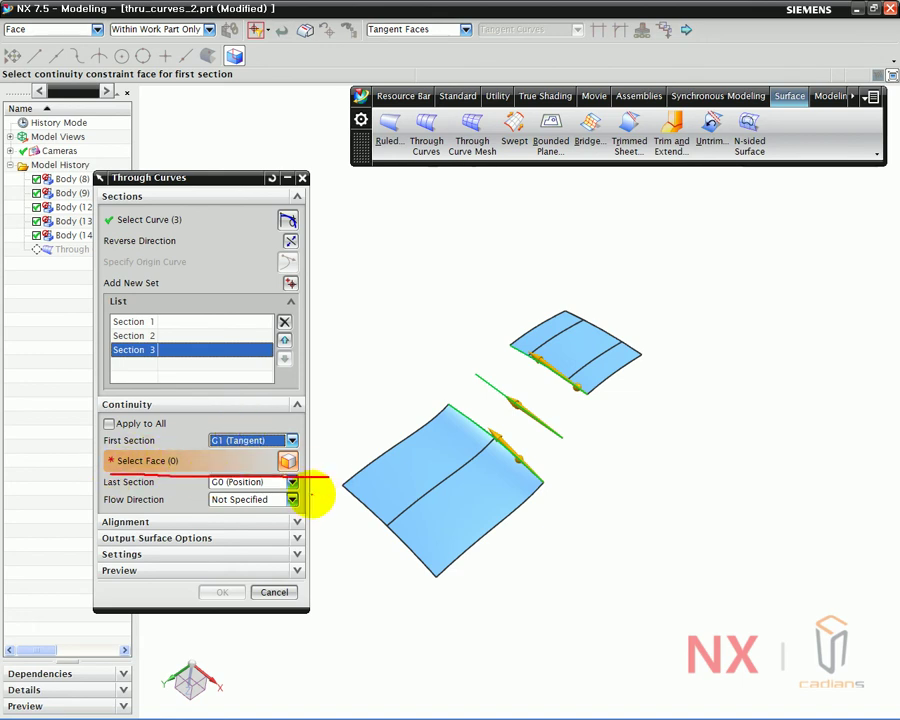
left_click_drag(458, 486, 443, 497)
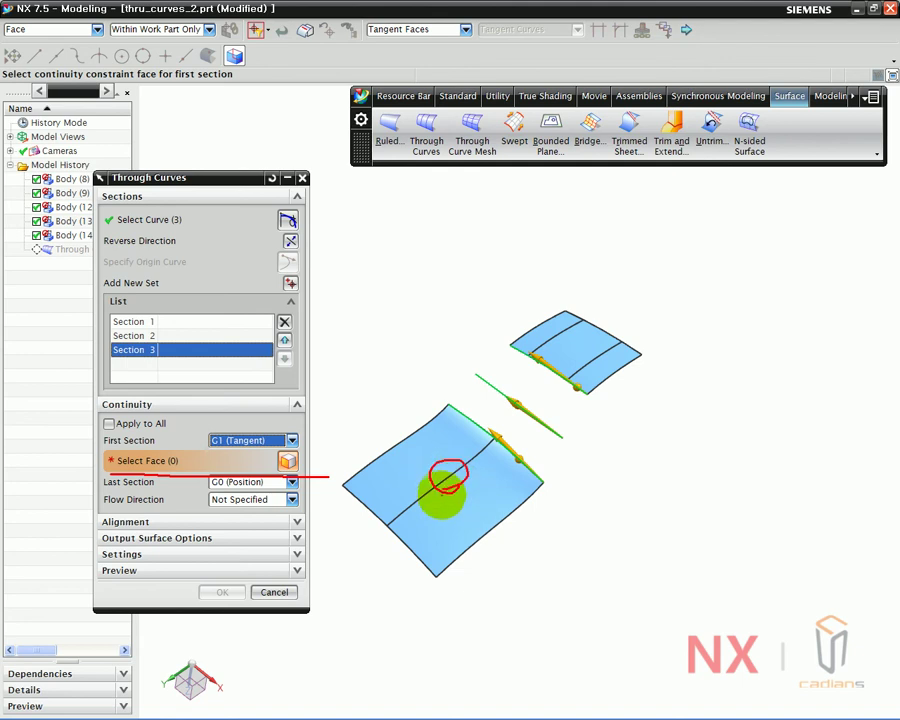
left_click(453, 465)
left_click(471, 494)
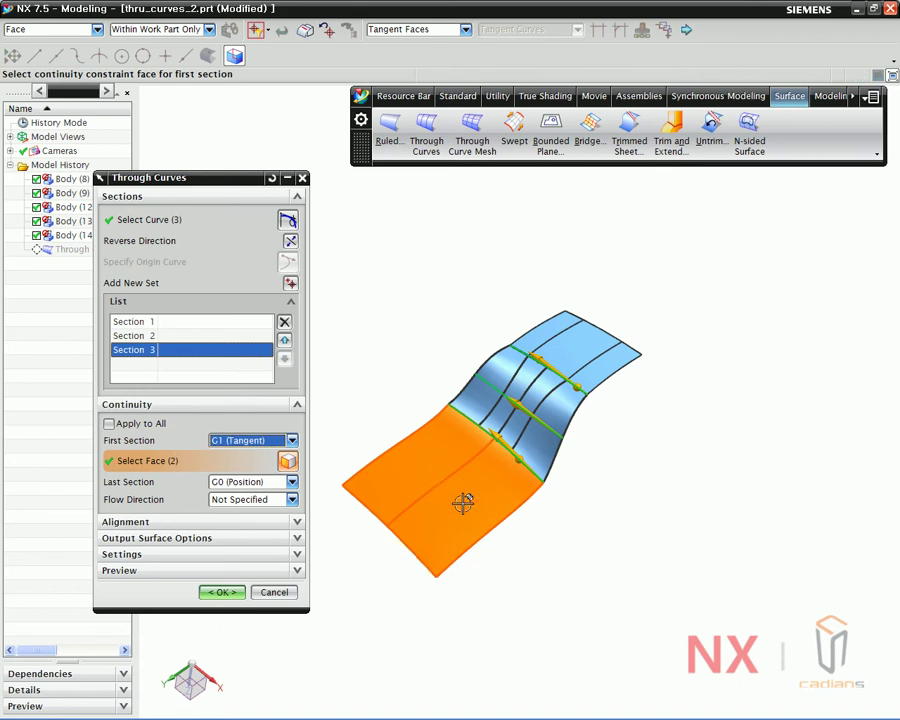
Step: Set the last section's continuity to G1 (Tangent) against the three smaller sheet faces, update the feature and check its side profile
left_click(236, 482)
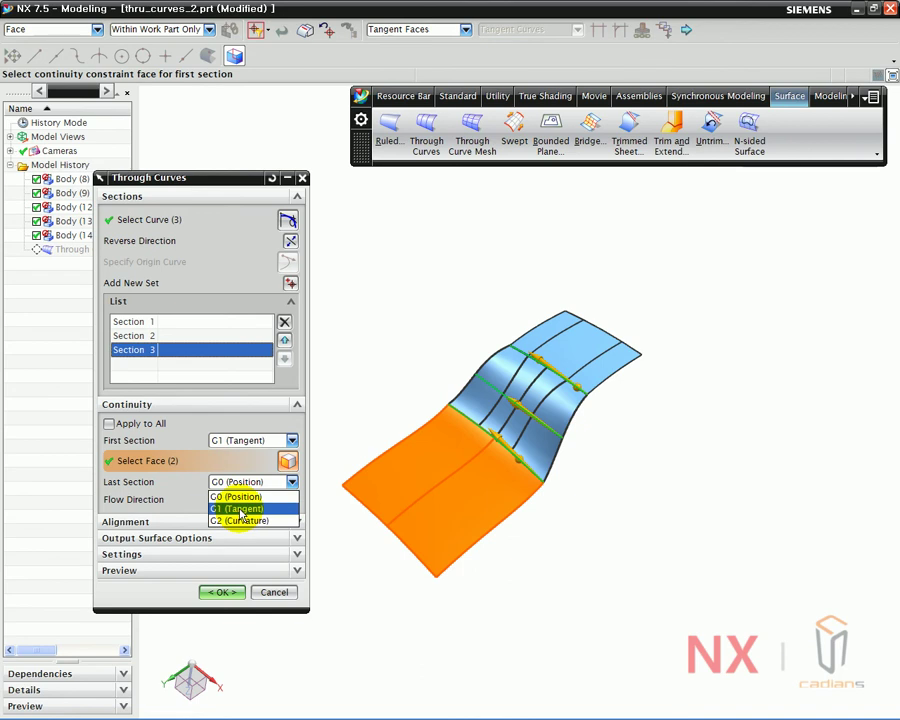
left_click(239, 511)
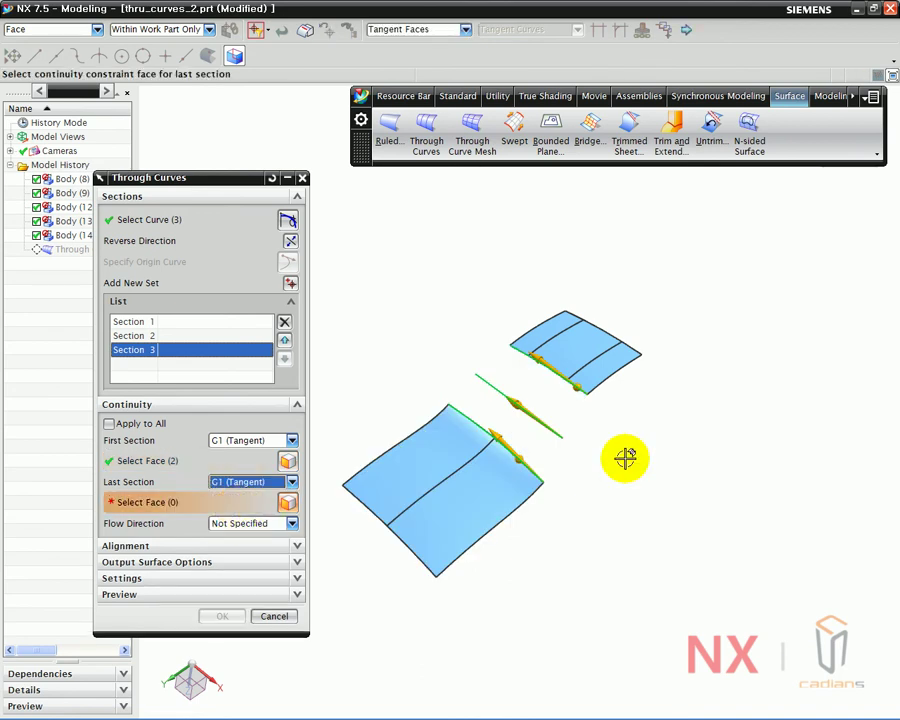
left_click(600, 371)
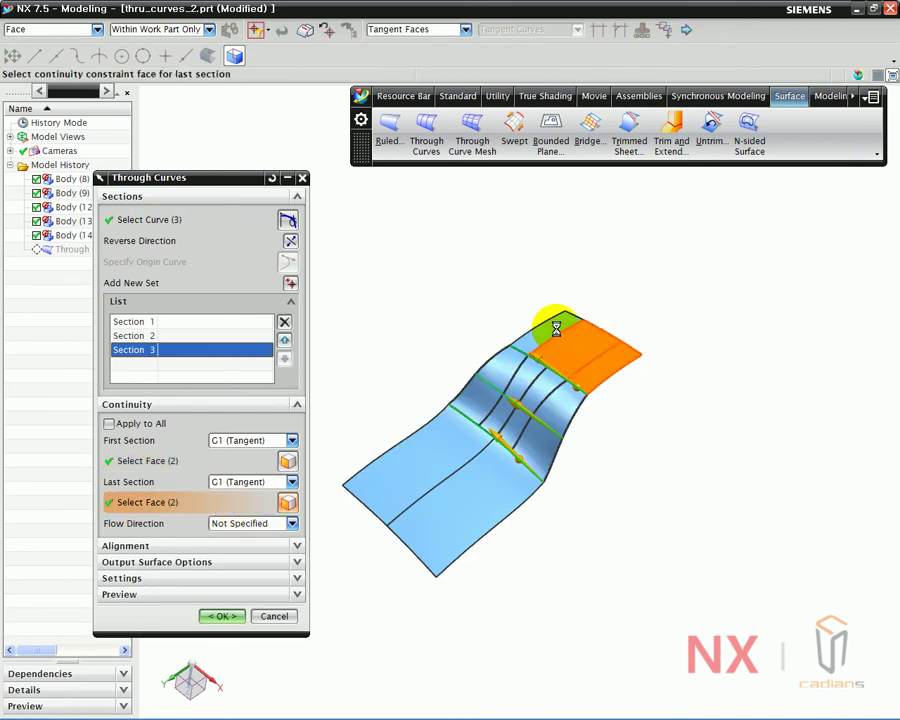
left_click(556, 328)
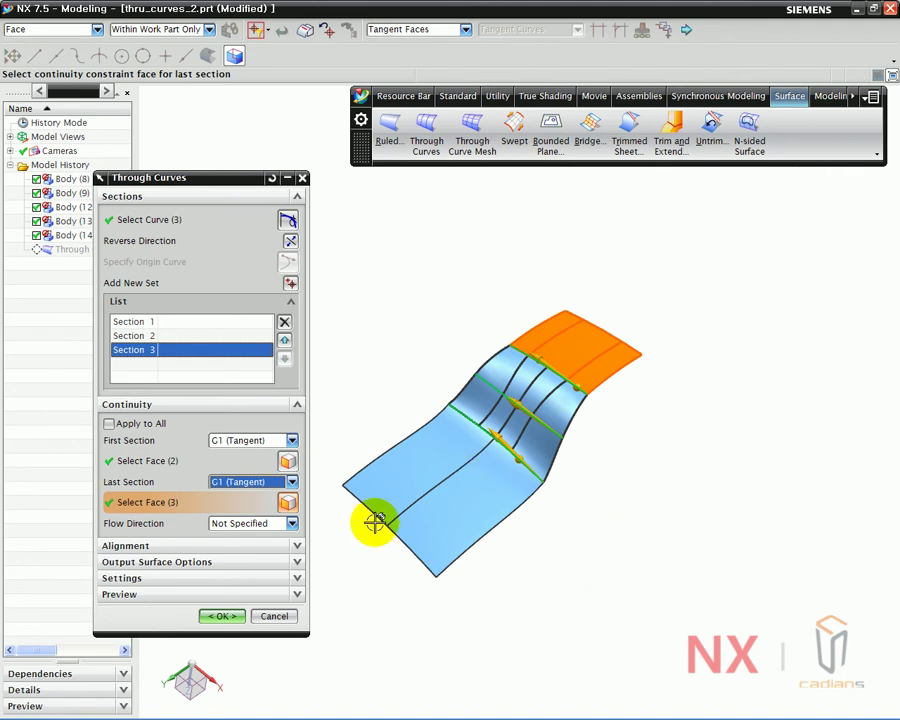
left_click(229, 616)
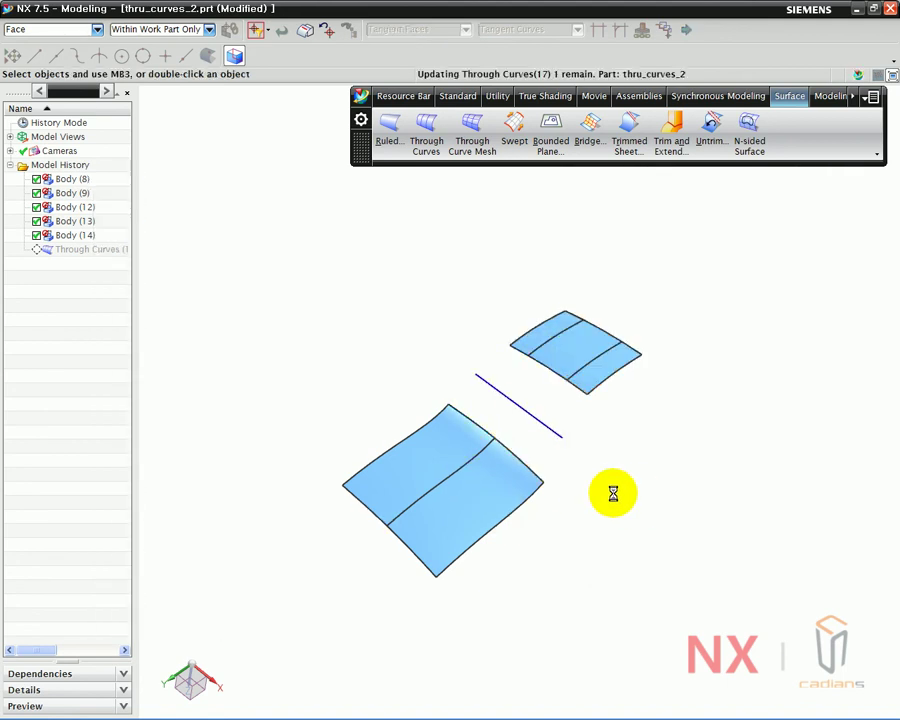
middle_click_drag(609, 490, 546, 394)
scroll(579, 474, "up", 5)
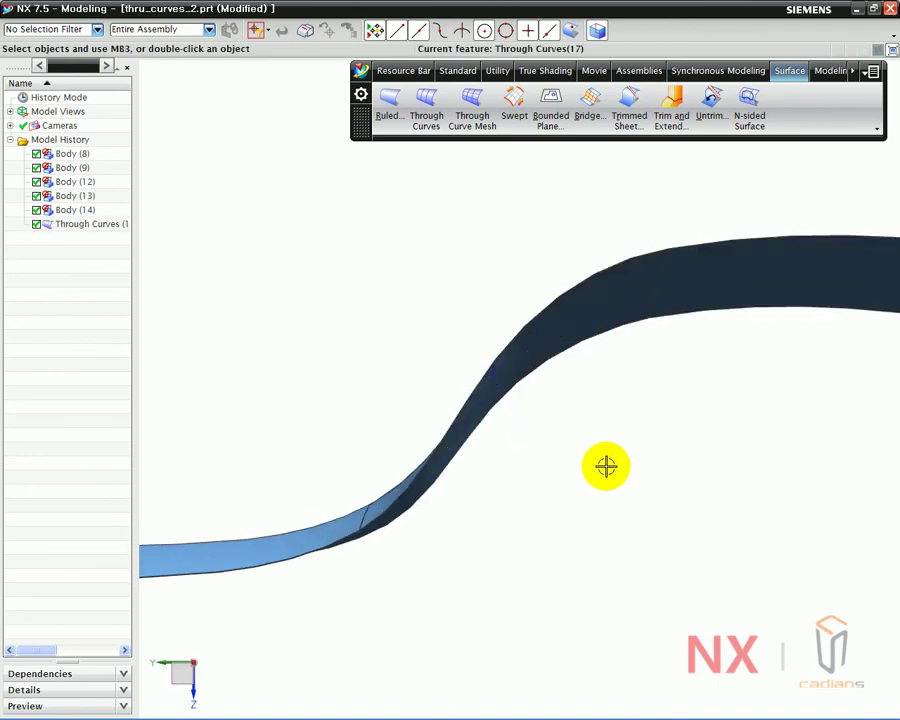
mouse_move(333, 523)
left_mouse_down()
mouse_move(402, 482)
mouse_move(567, 302)
left_mouse_up()
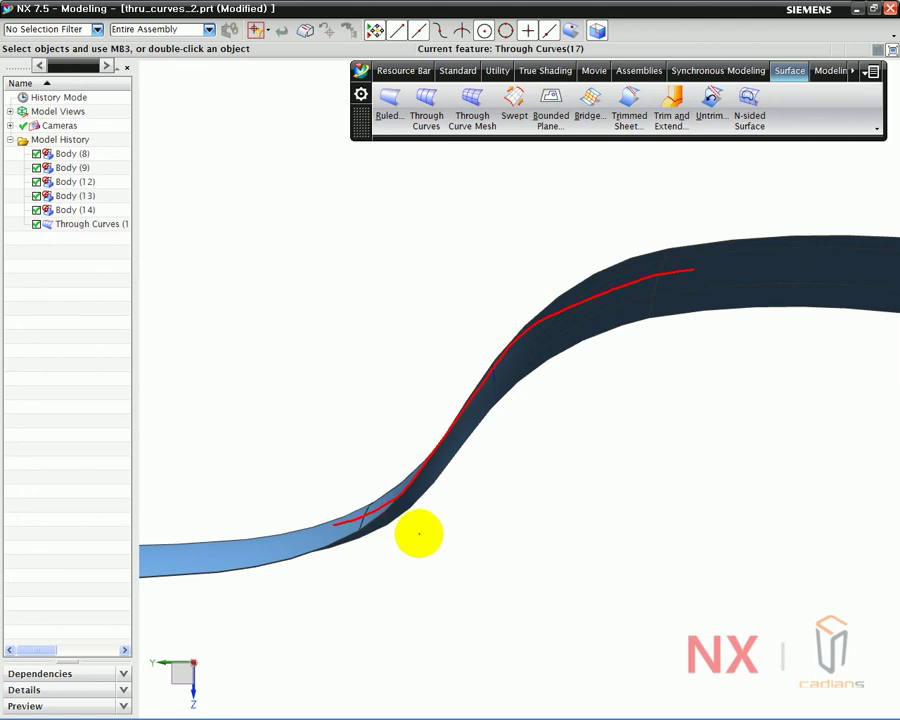
Step: Reopen the Through Curves feature and try G2 (Curvature) continuity for both the first and last sections
double_click(464, 421)
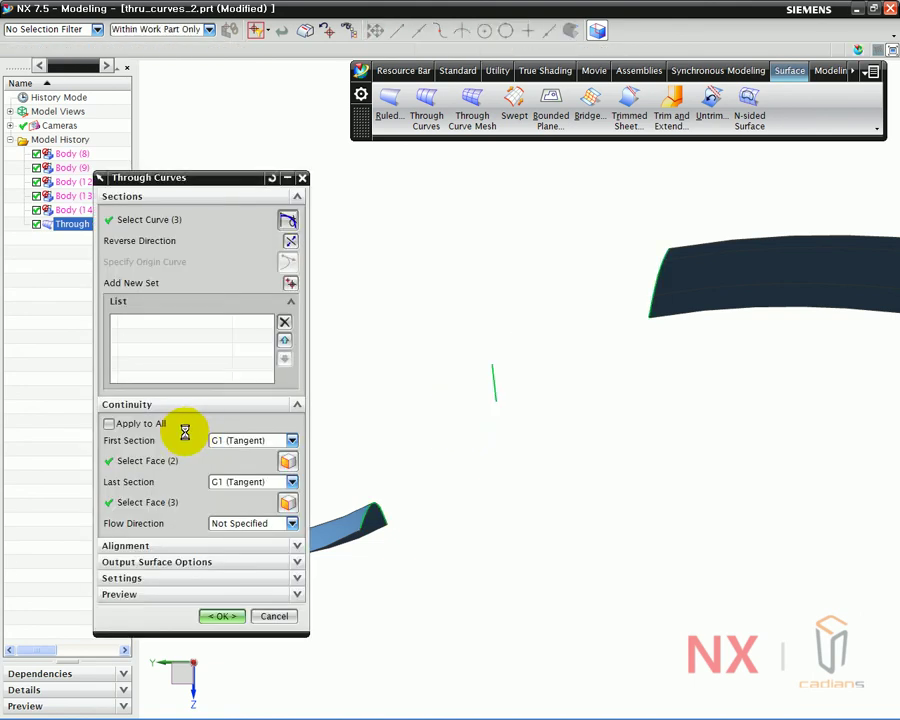
left_click(235, 442)
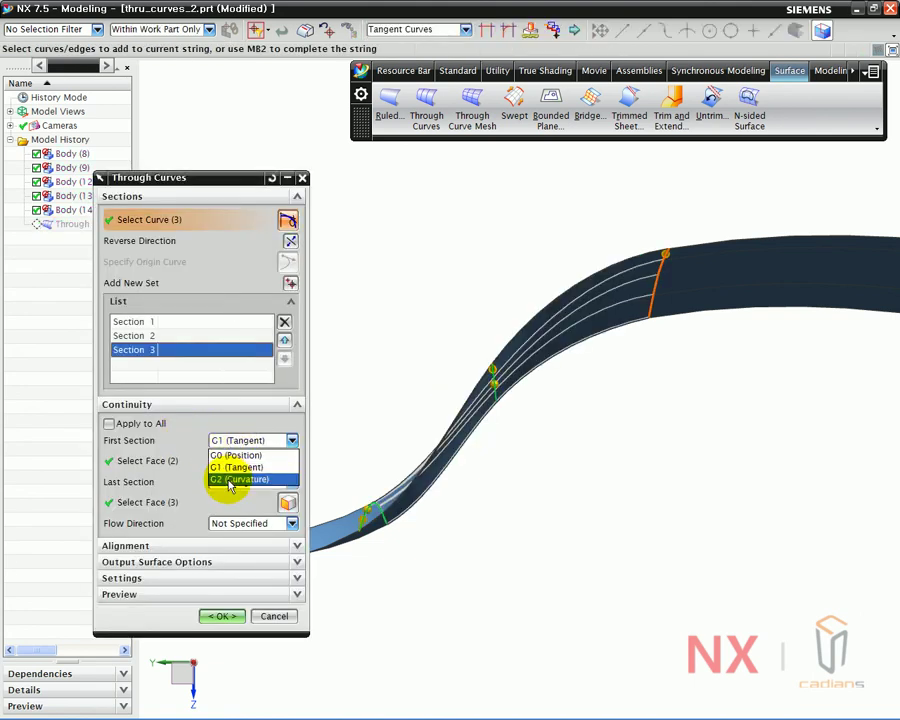
left_click(230, 481)
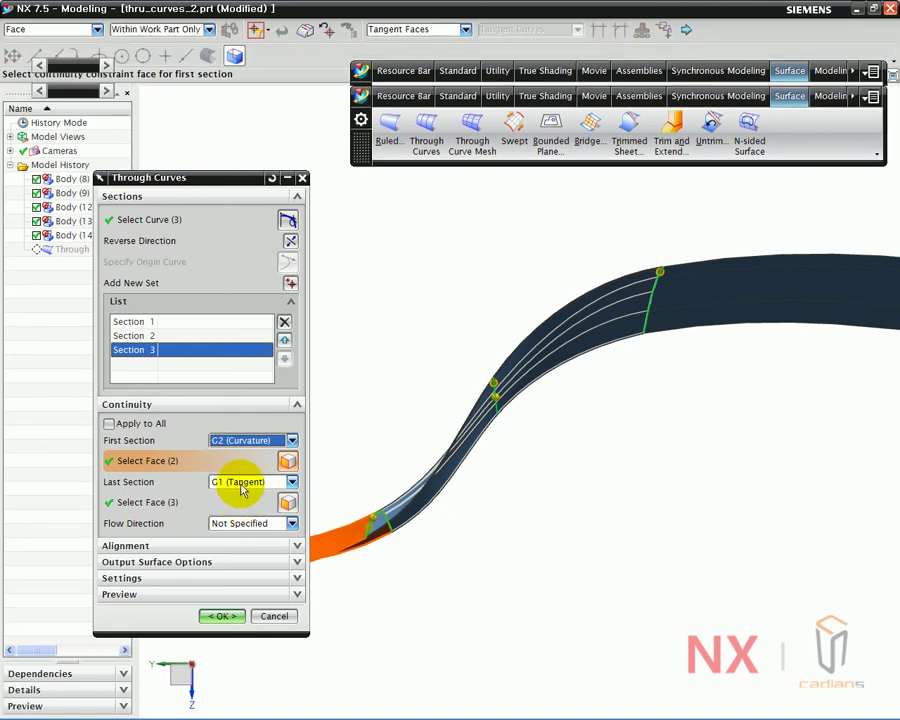
left_click(242, 485)
left_click(237, 521)
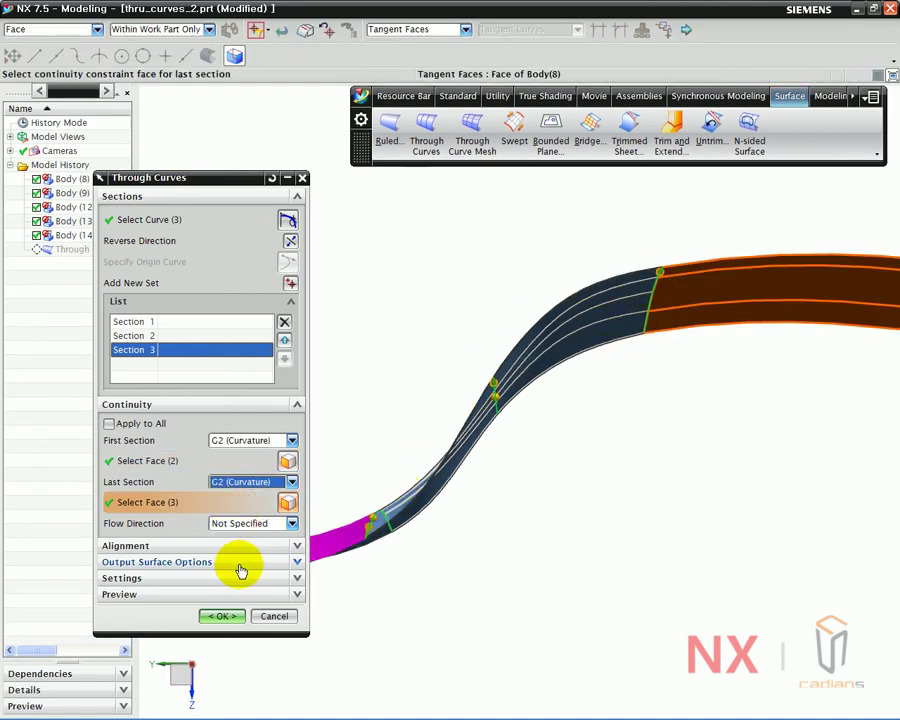
Step: Return the first and last section continuity to G1 (Tangent)
left_click(252, 440)
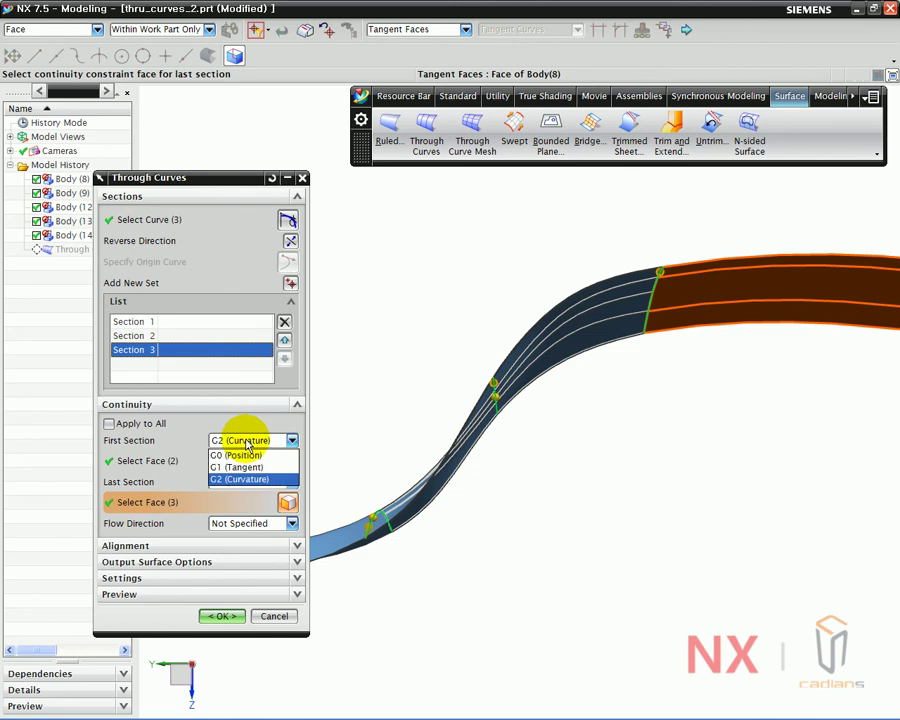
left_click(240, 467)
left_click(242, 481)
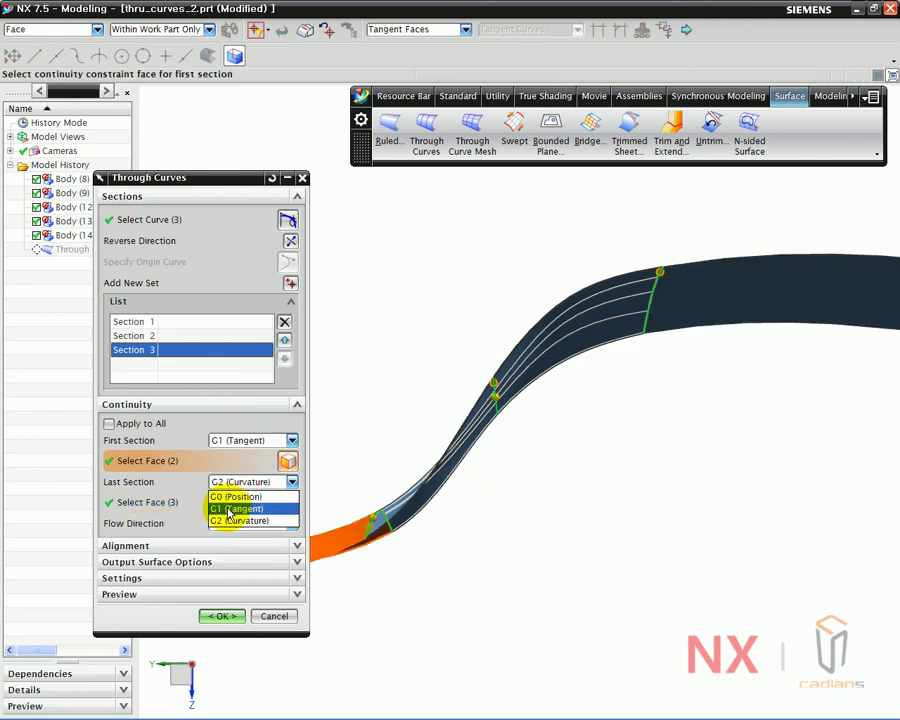
left_click(230, 509)
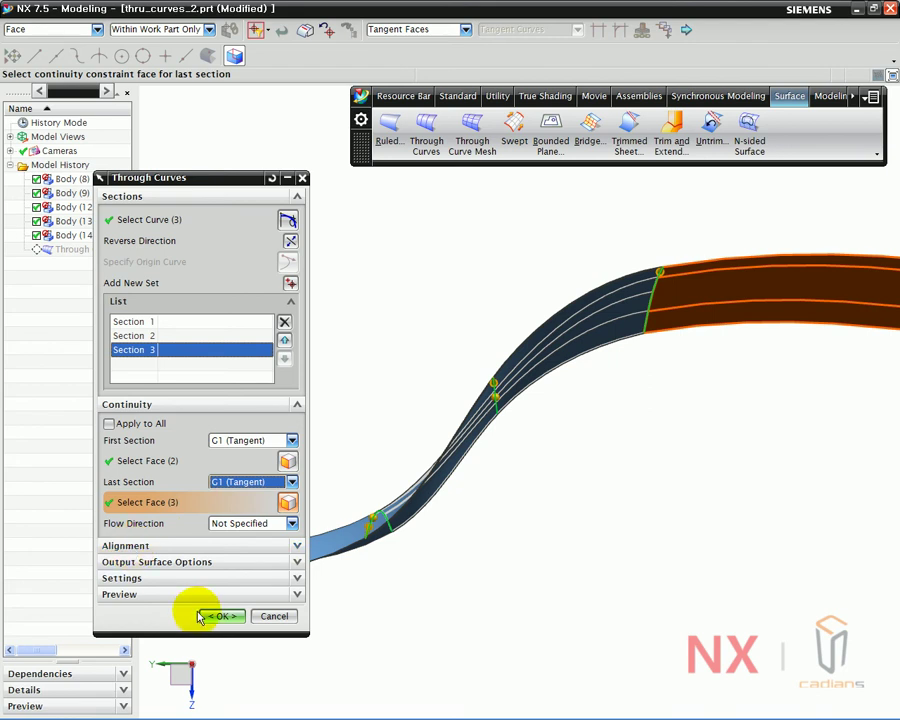
Step: Review the feature's alignment options and its body settings, including the Preserve Shape option
middle_click_drag(498, 396, 687, 478)
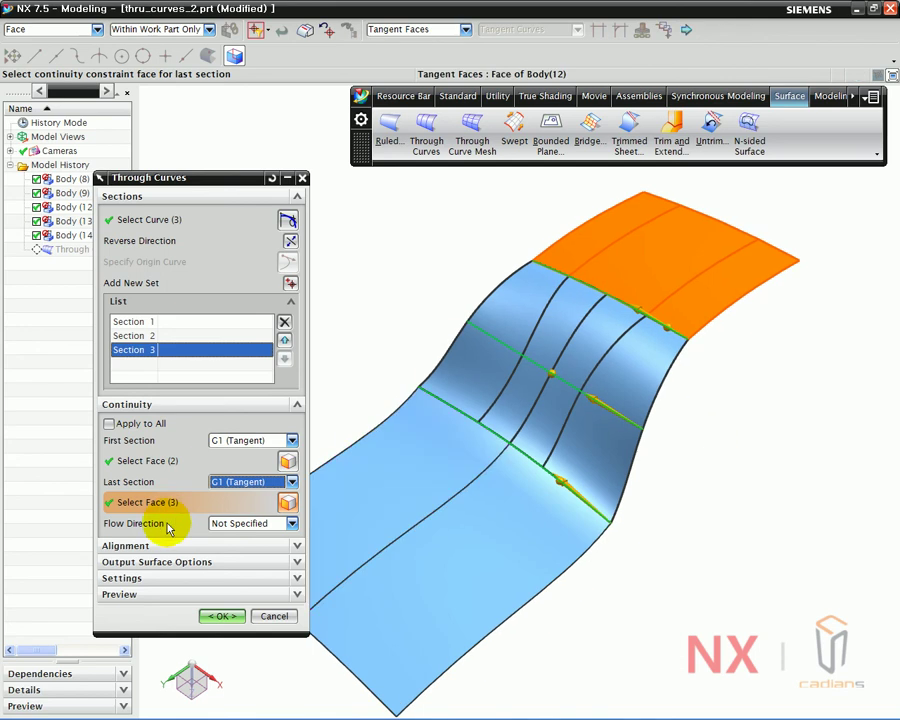
left_click(150, 404)
left_click(141, 421)
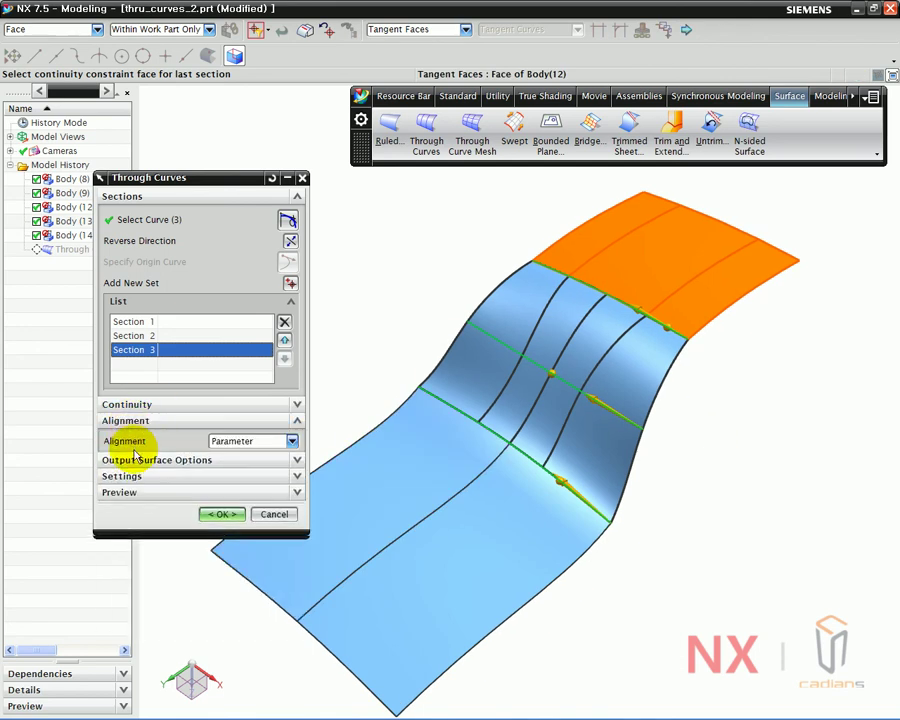
left_click(129, 421)
left_click(148, 455)
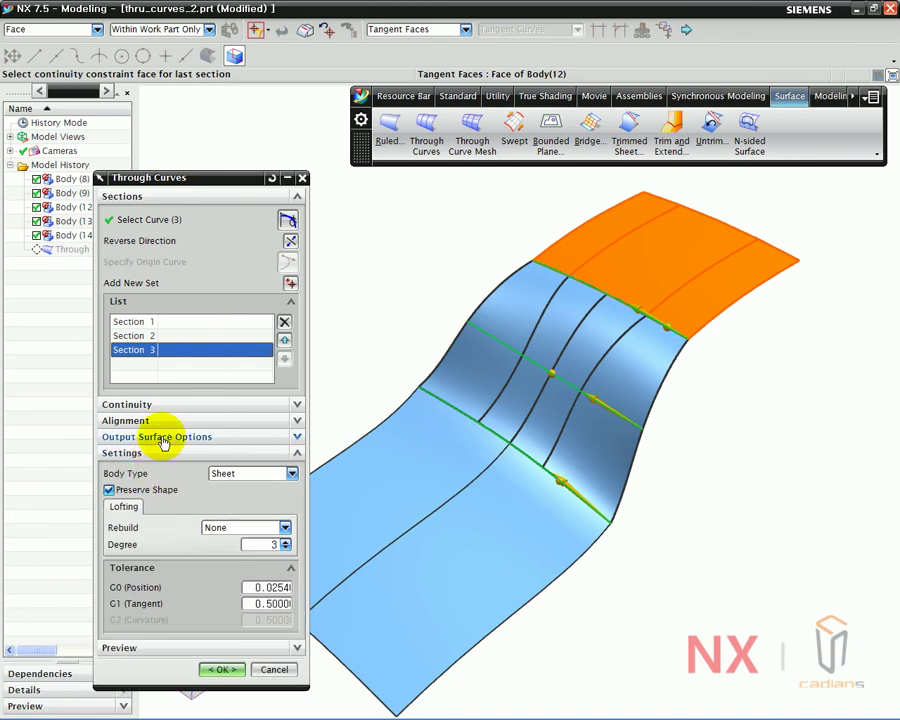
mouse_move(110, 500)
left_mouse_down()
mouse_move(172, 493)
mouse_move(196, 480)
mouse_move(100, 496)
left_mouse_up()
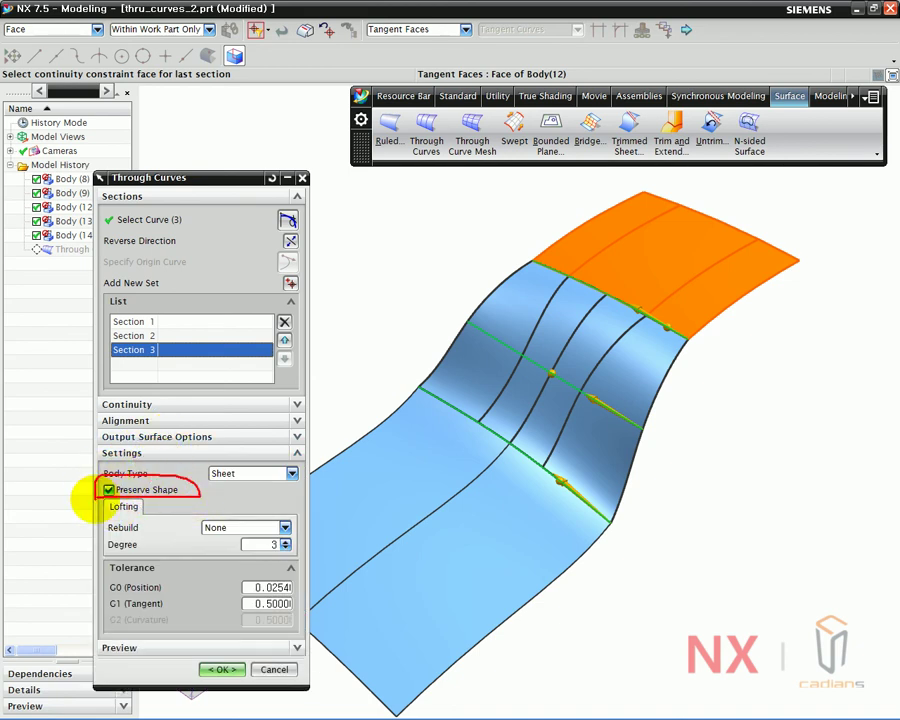
Step: Examine the Preserve Shape option against the surface's edge lines, leave it enabled and accept the feature
left_click(110, 491)
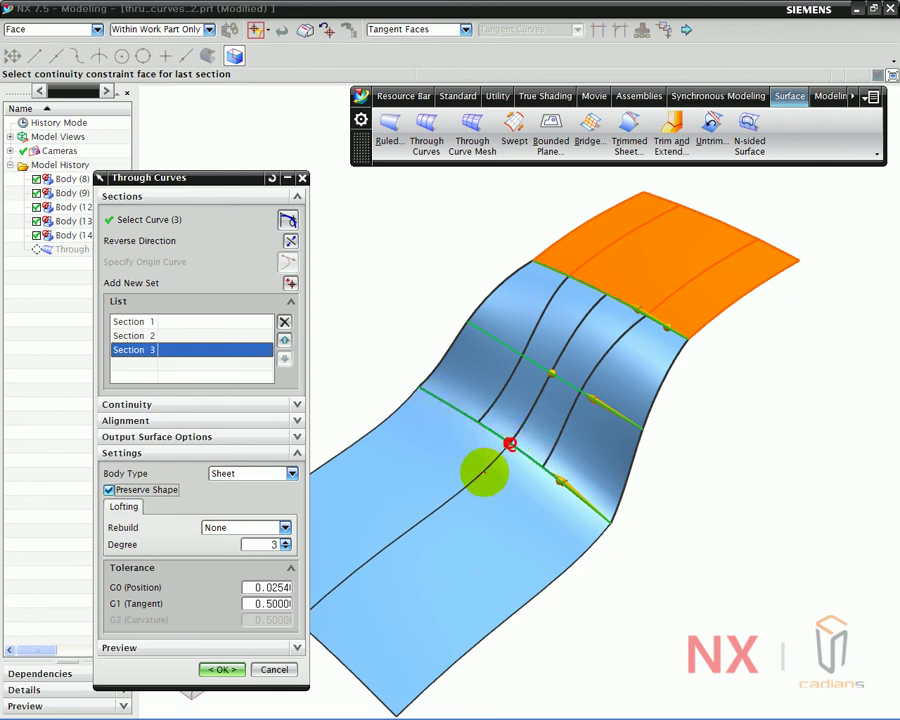
mouse_move(508, 442)
left_mouse_down()
mouse_move(583, 315)
mouse_move(608, 298)
mouse_move(542, 295)
mouse_move(482, 412)
left_mouse_up()
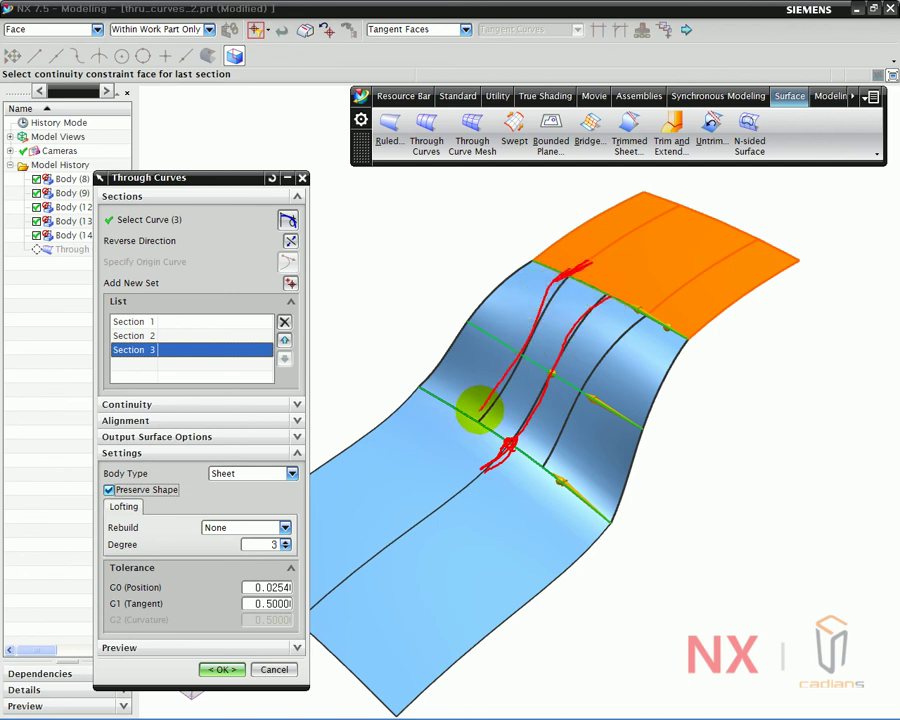
left_click_drag(608, 305, 560, 410)
key("Escape")
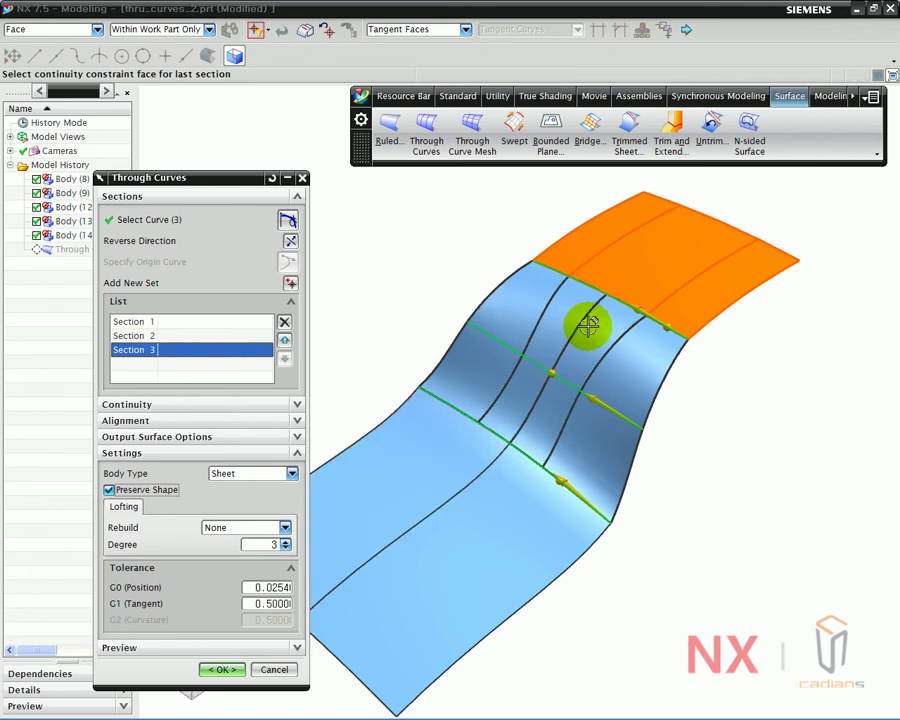
left_click(109, 490)
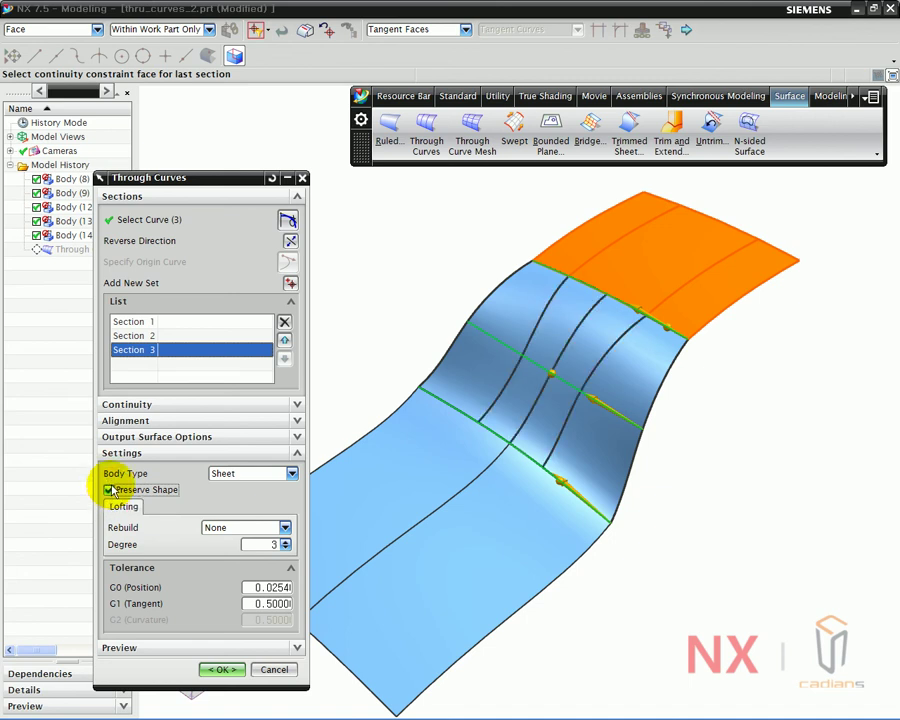
left_click(220, 670)
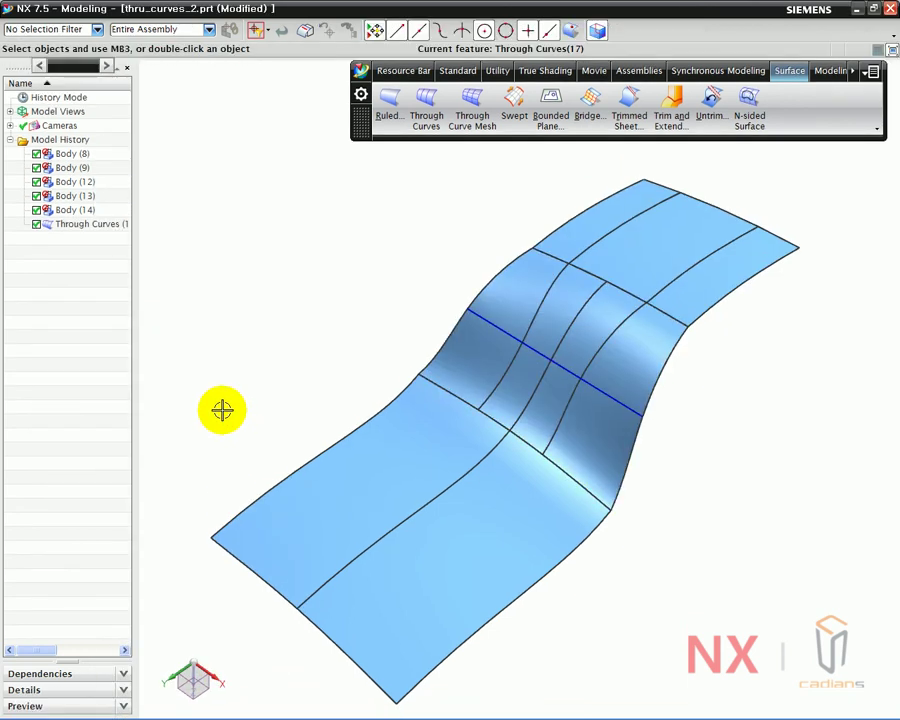